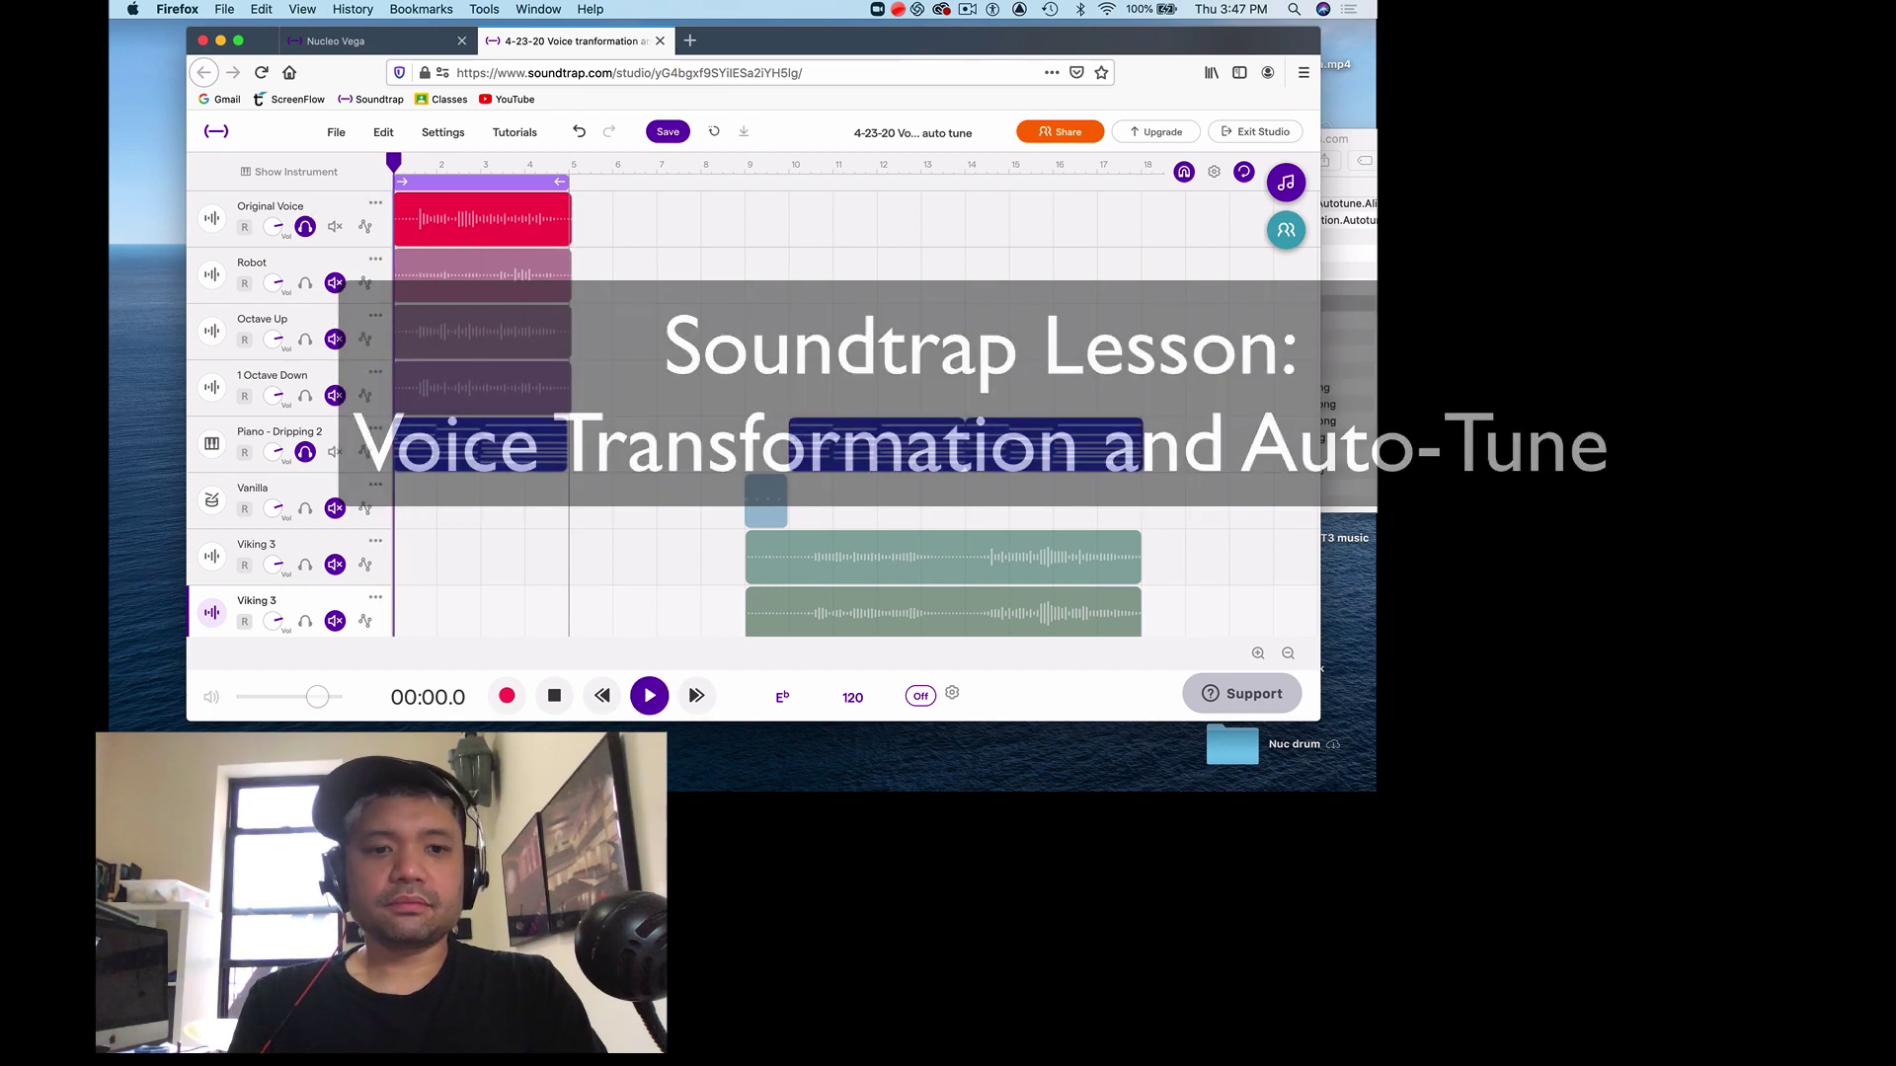
Play the project to hear the original vocal, then check the Original Voice track's effects.
{"action": "left_click", "coordinate": [648, 696]}
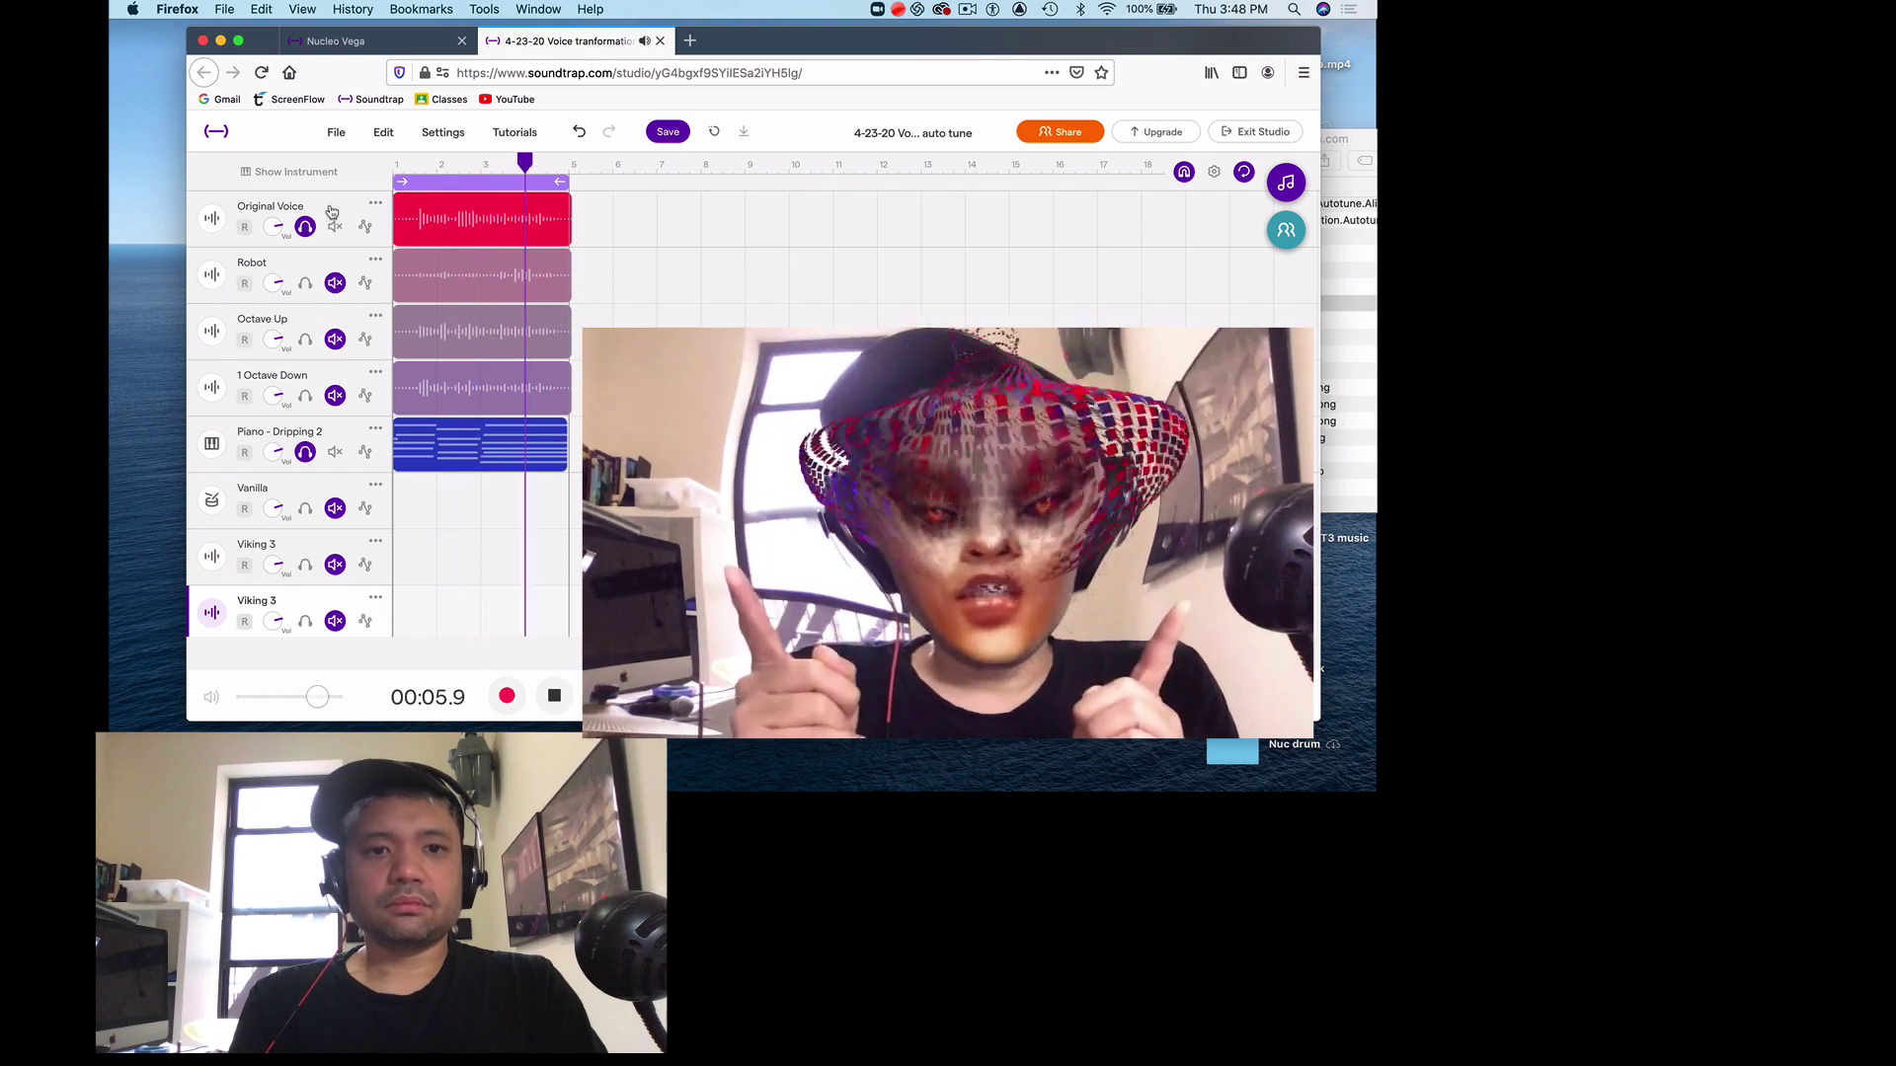
{"action": "key", "text": "space"}
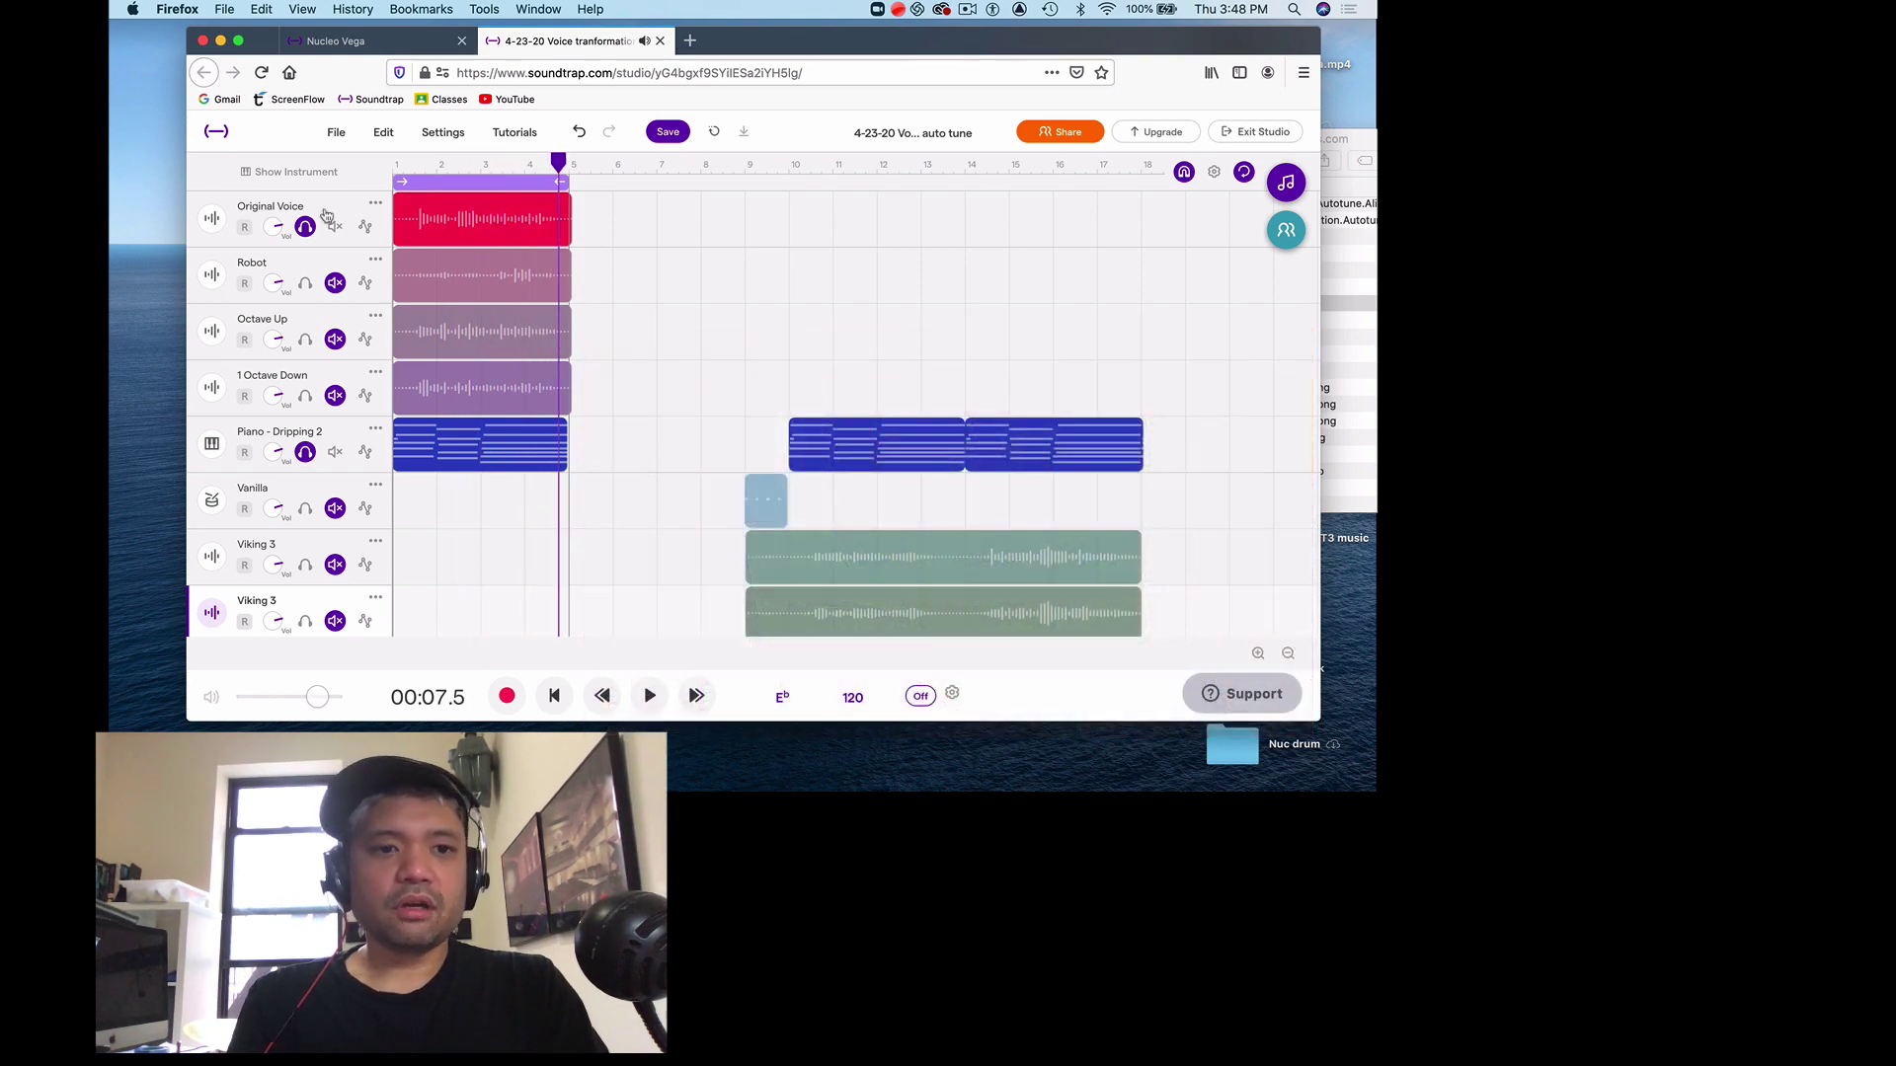
{"action": "left_click", "coordinate": [219, 229]}
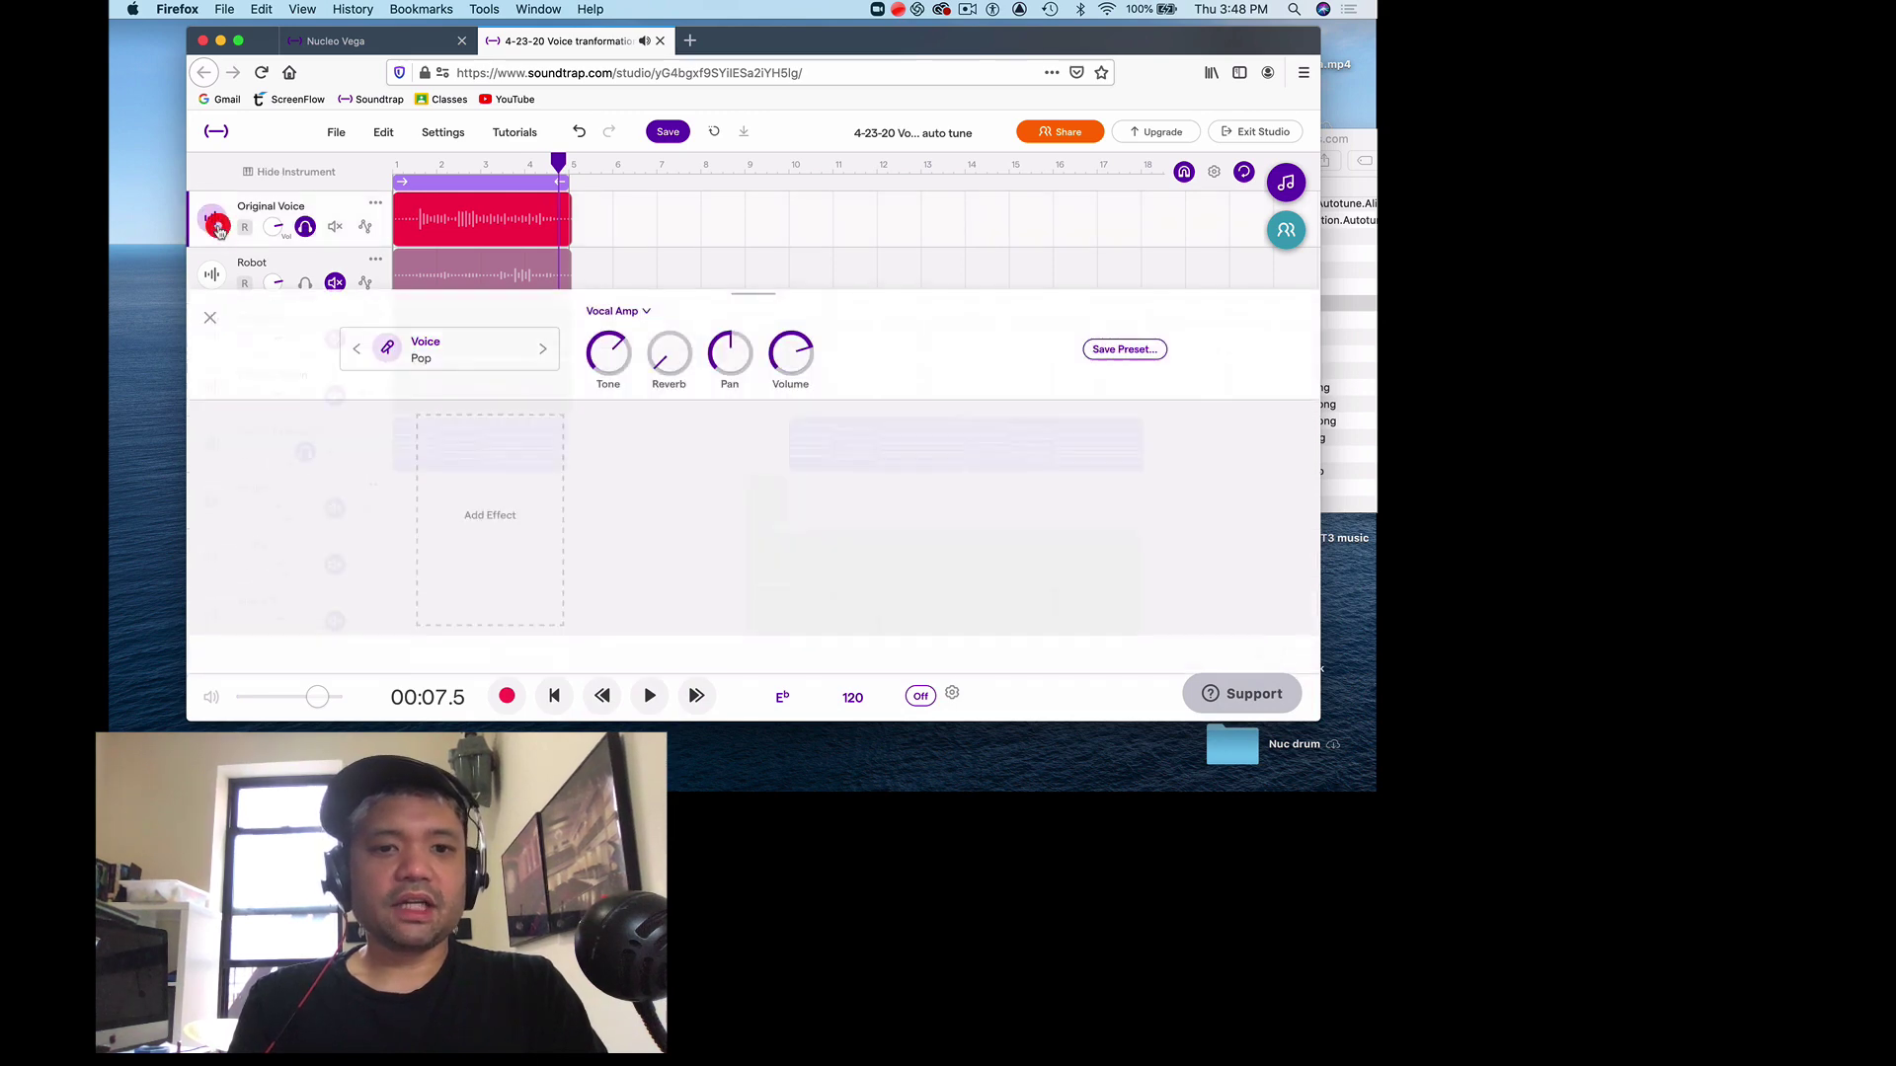
{"action": "left_click", "coordinate": [218, 321]}
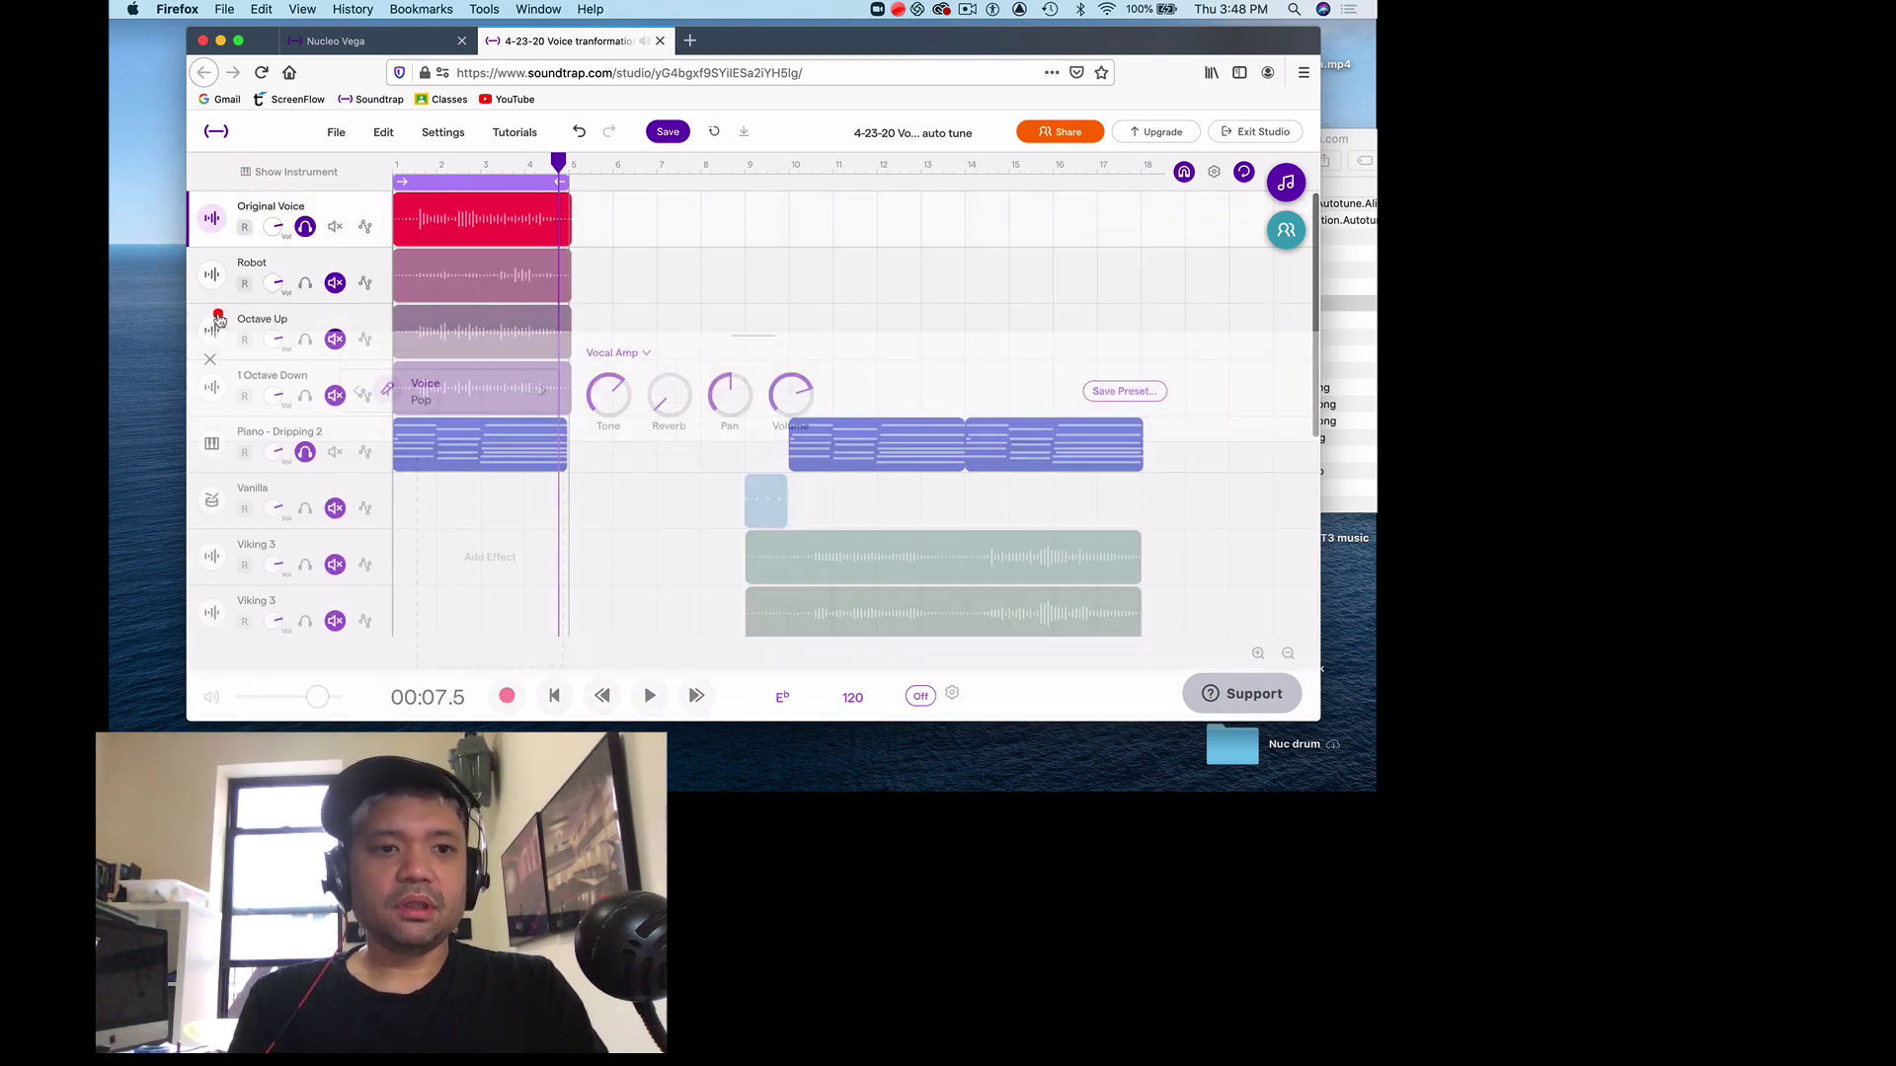
{"action": "left_click", "coordinate": [434, 167]}
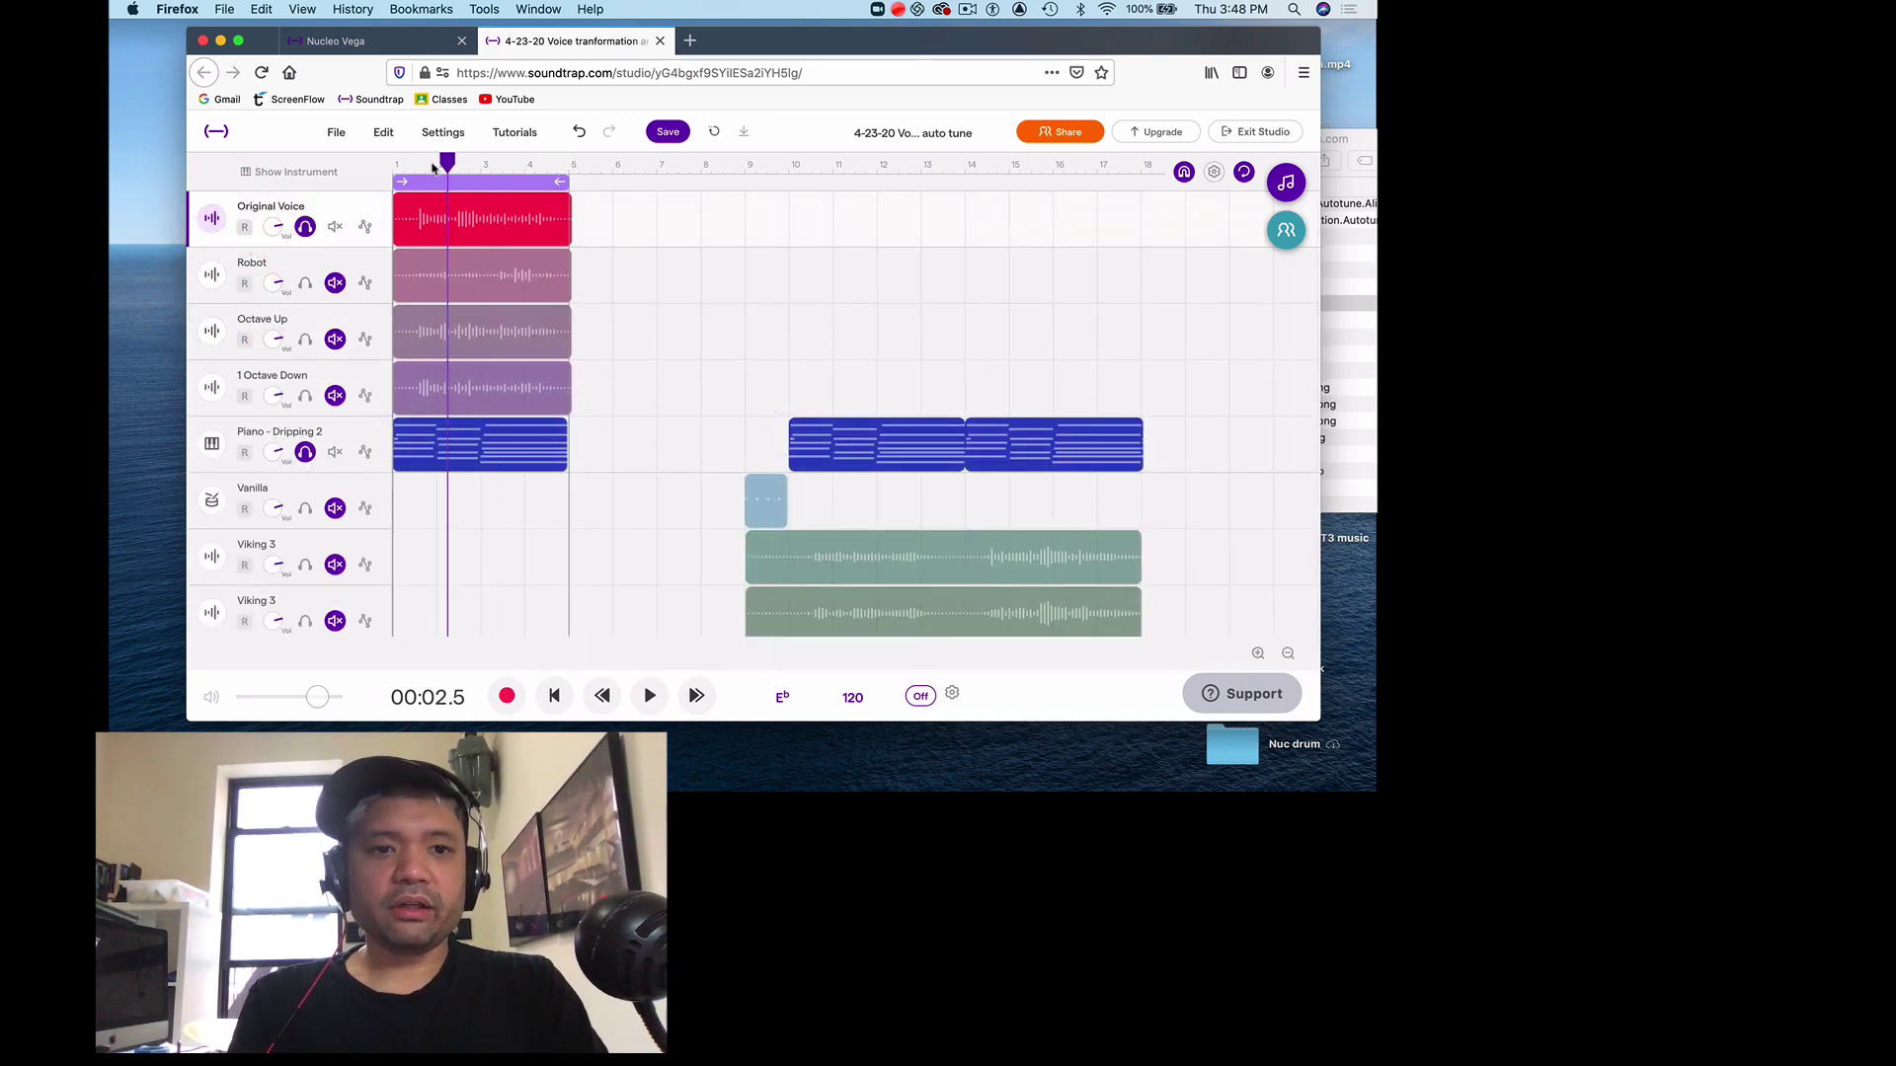
Solo Robot instead of Original Voice, browse its clip's Voice Transform menu, and play from the start.
{"action": "left_click", "coordinate": [306, 226]}
{"action": "left_click", "coordinate": [305, 283]}
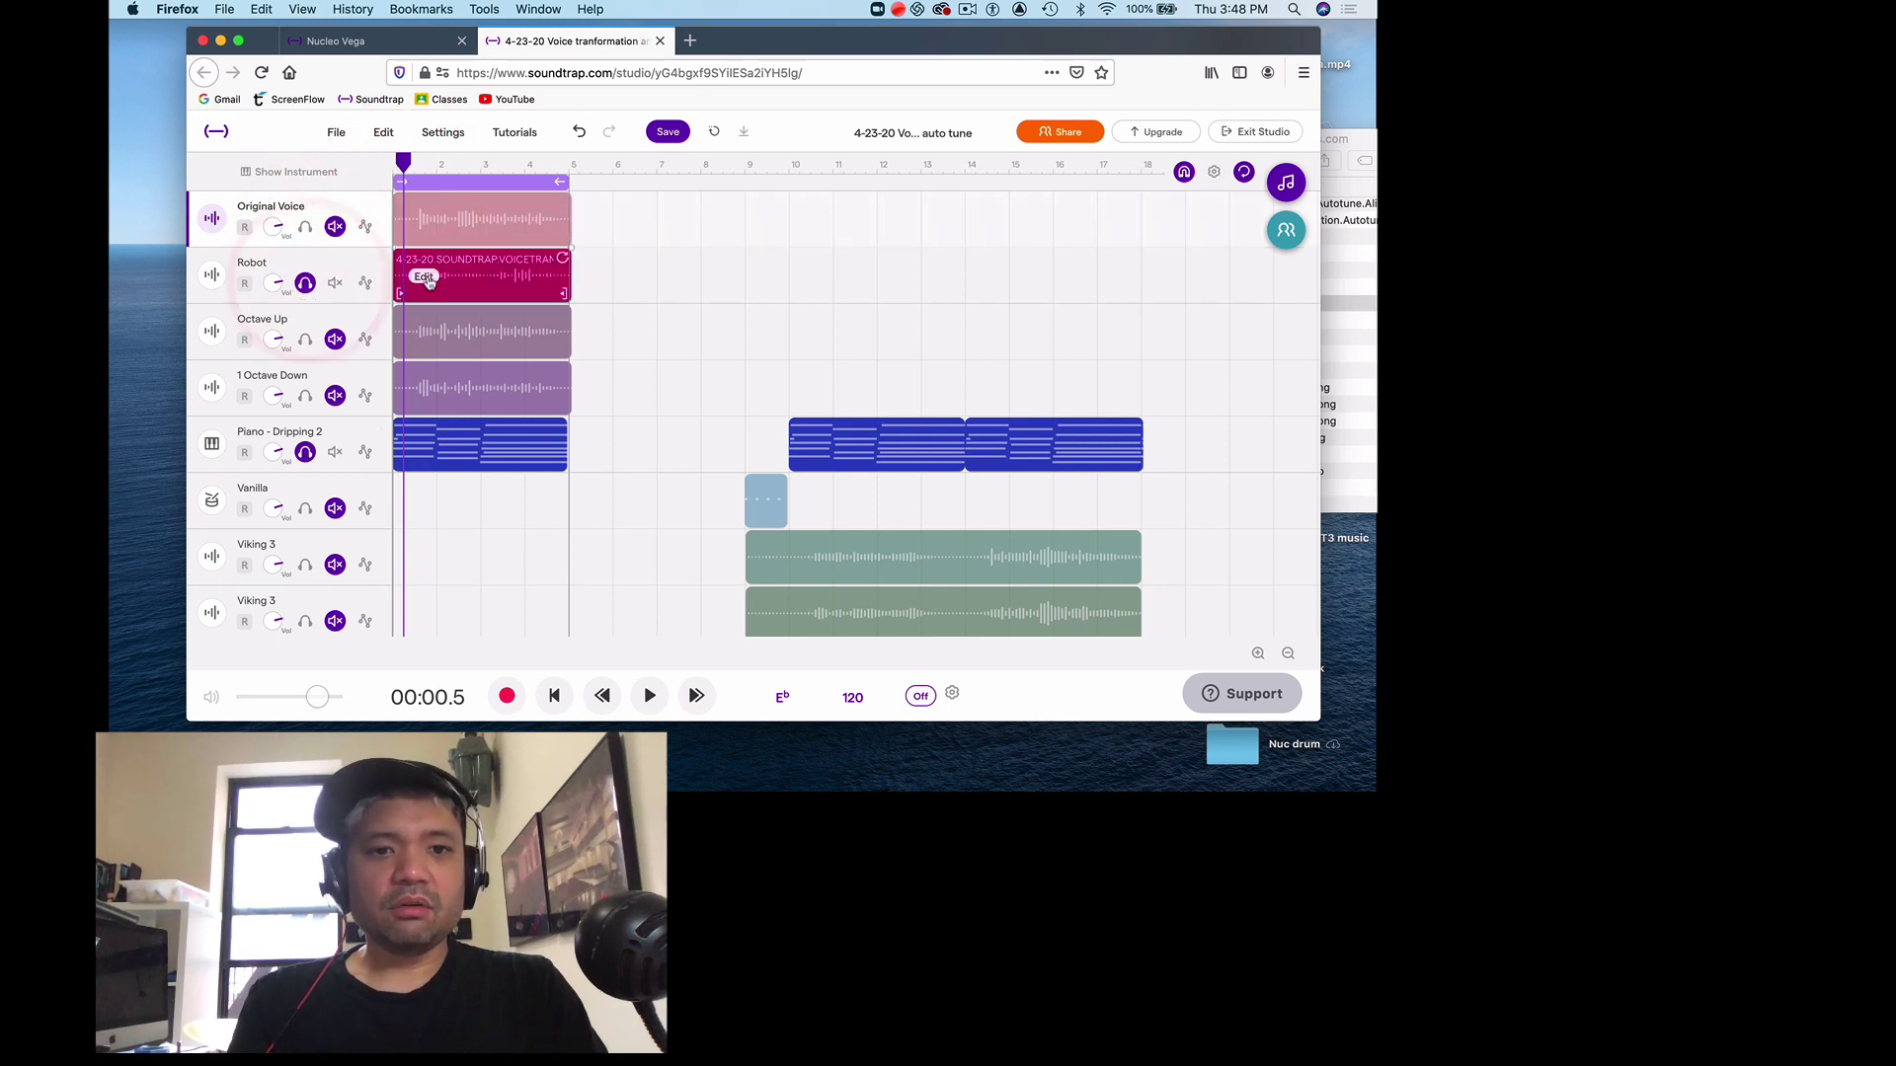
{"action": "left_click", "coordinate": [429, 282]}
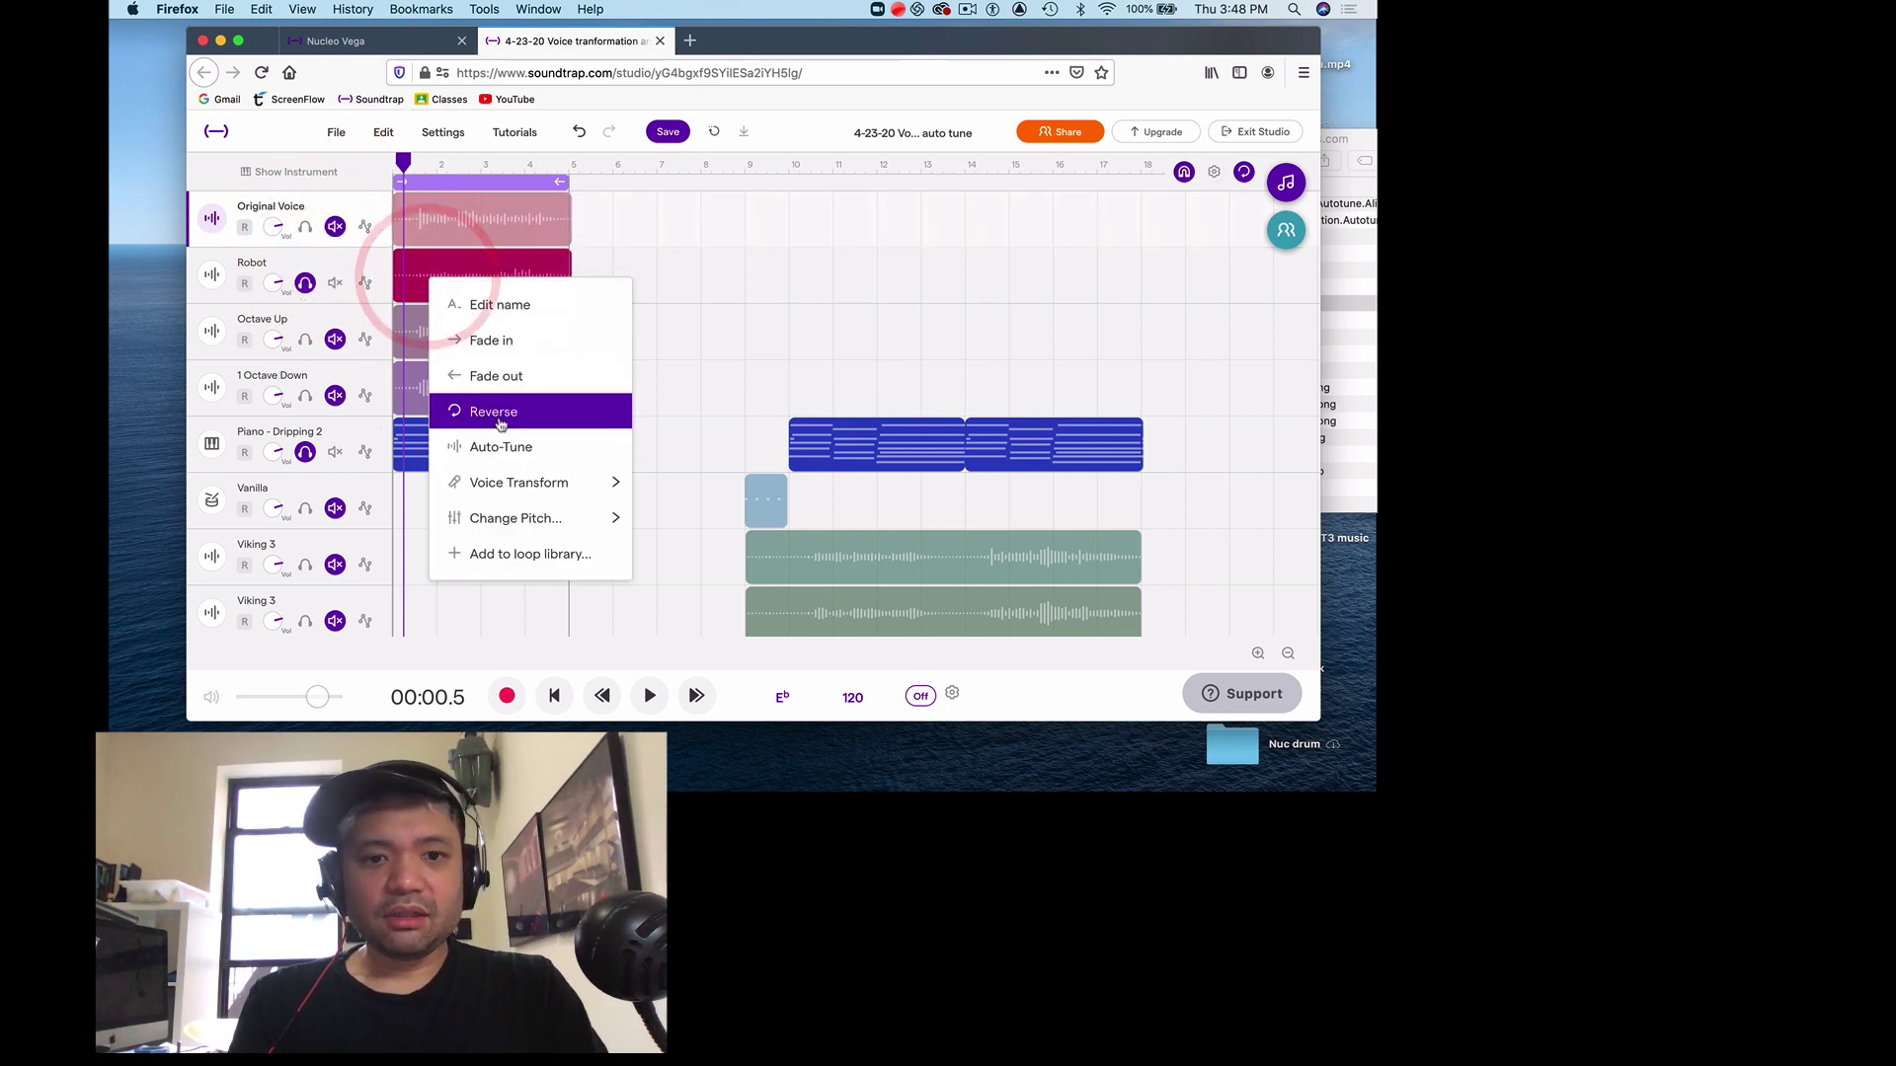
{"action": "mouse_move", "coordinate": [523, 492]}
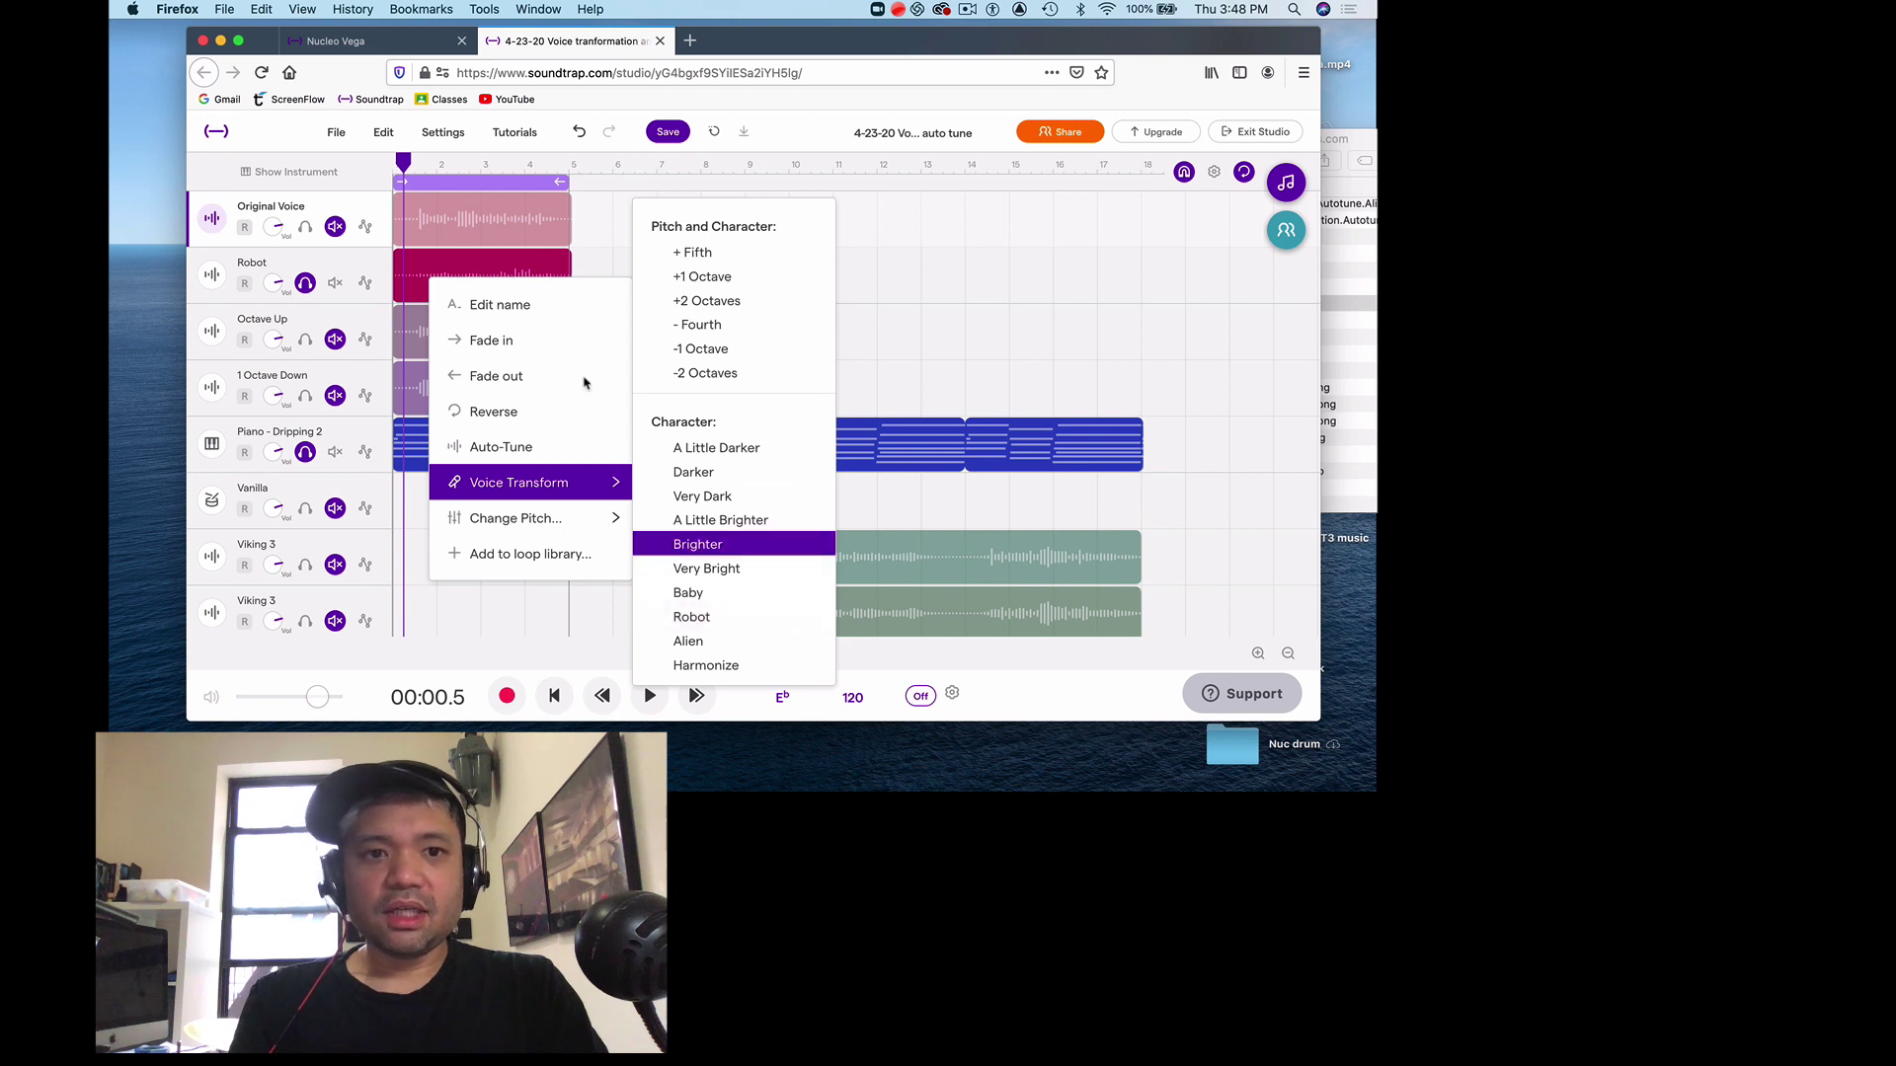
{"action": "left_click", "coordinate": [460, 160]}
{"action": "left_click_drag", "start_coordinate": [408, 164], "coordinate": [390, 165]}
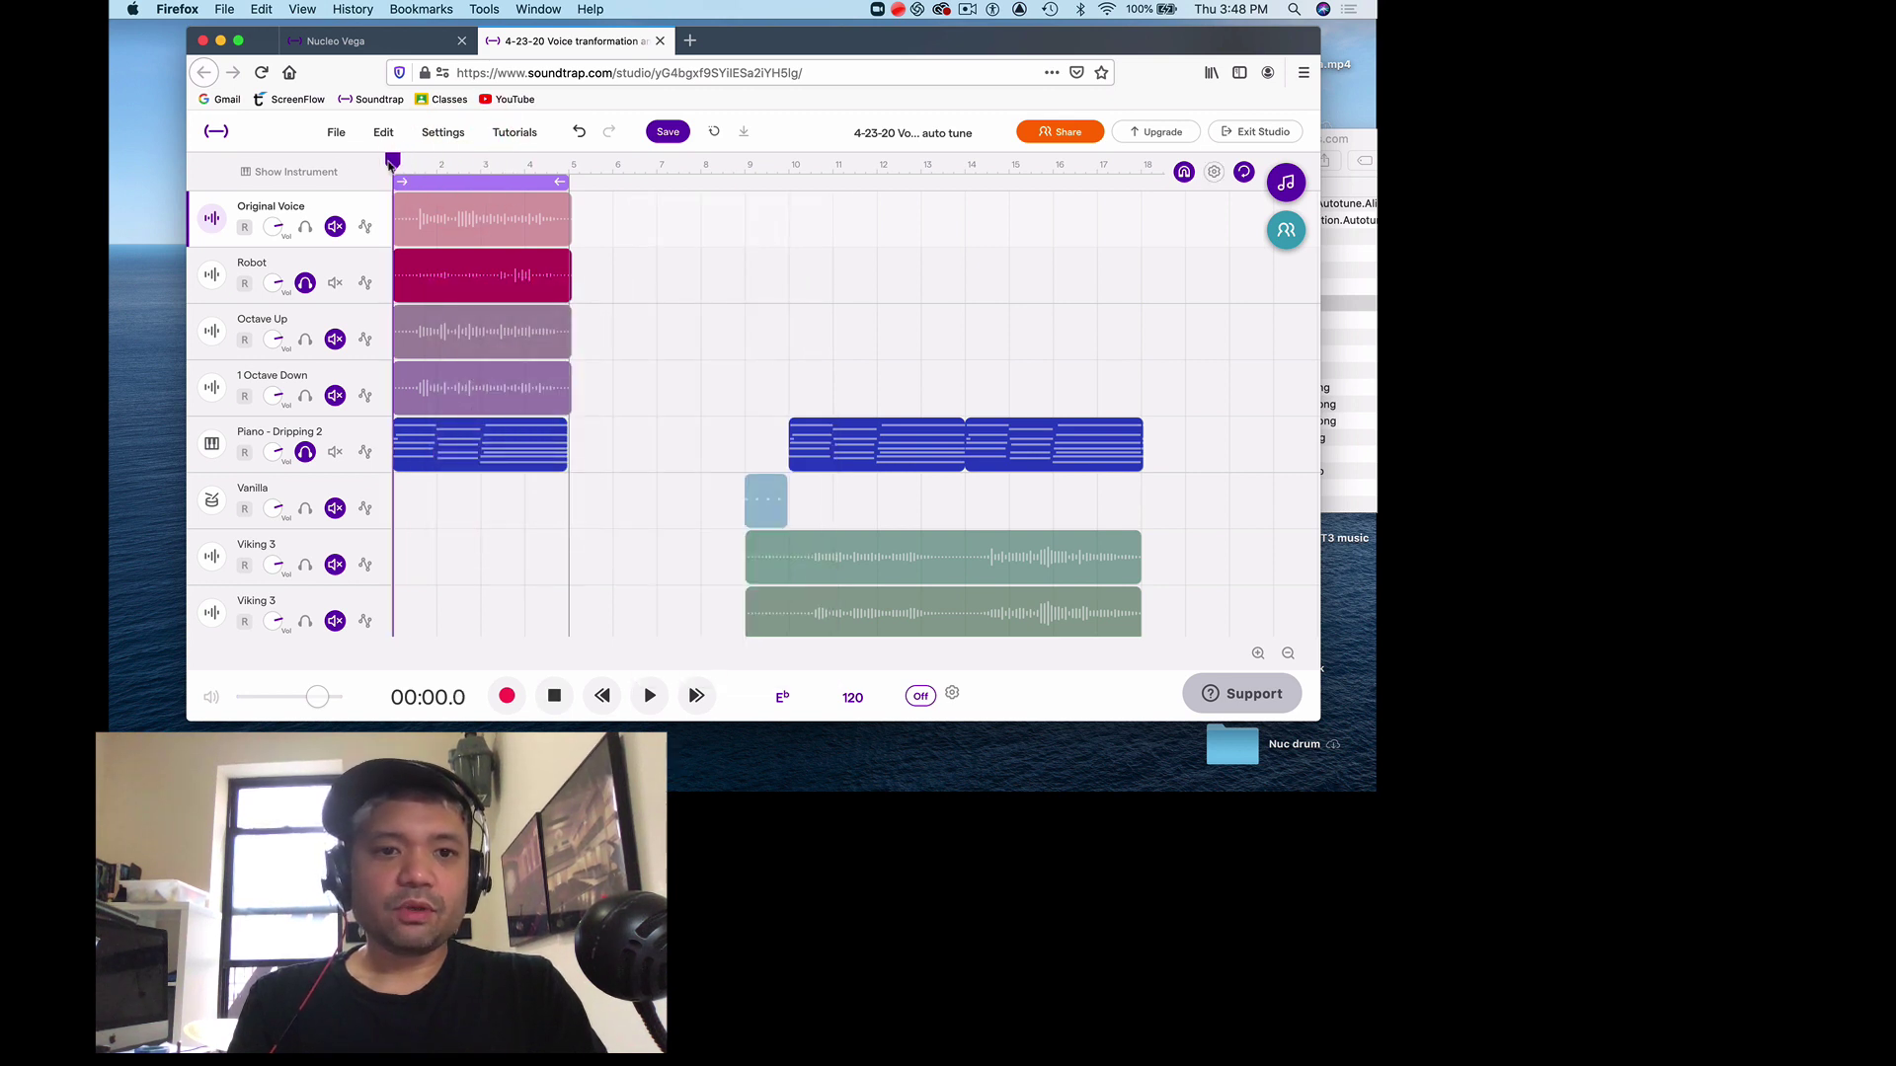
{"action": "left_click", "coordinate": [649, 696]}
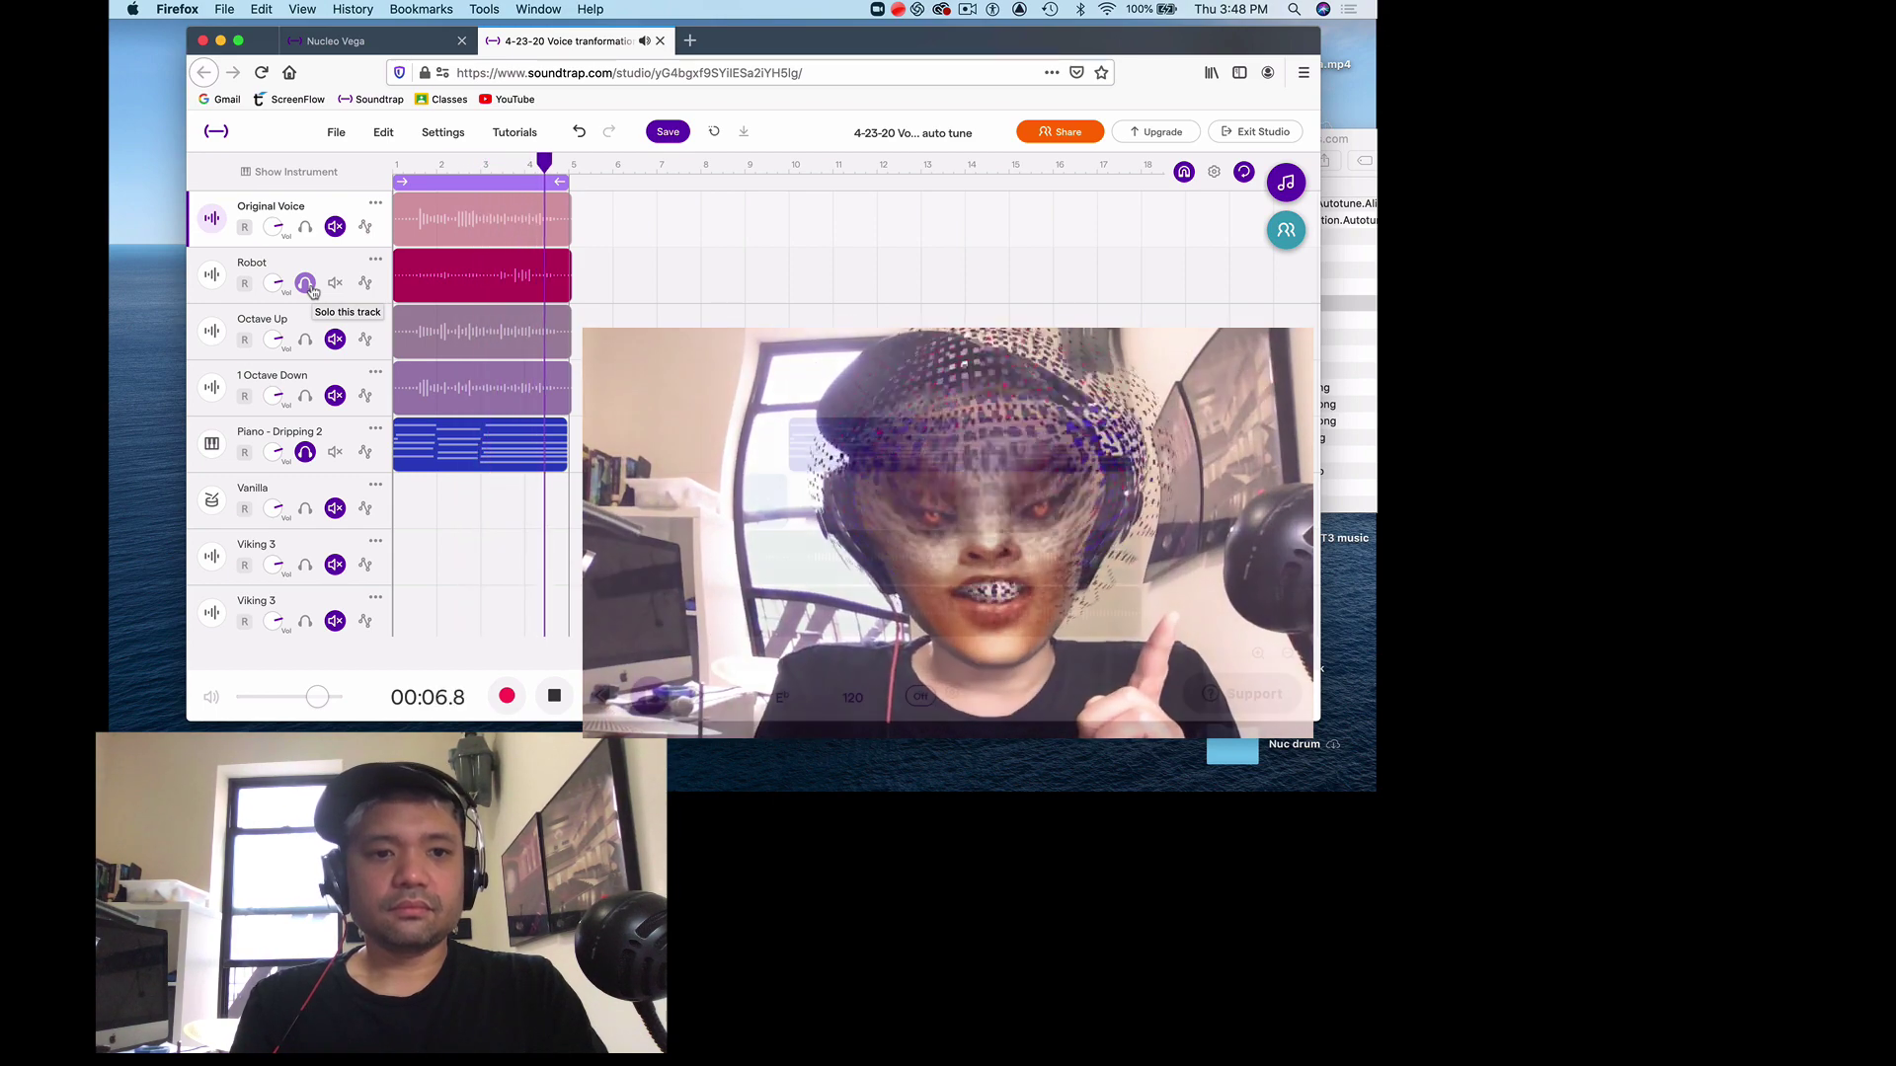
Stop playback and move the solo from the Robot track to the Octave Up track.
{"action": "key", "text": "space"}
{"action": "left_click", "coordinate": [305, 284]}
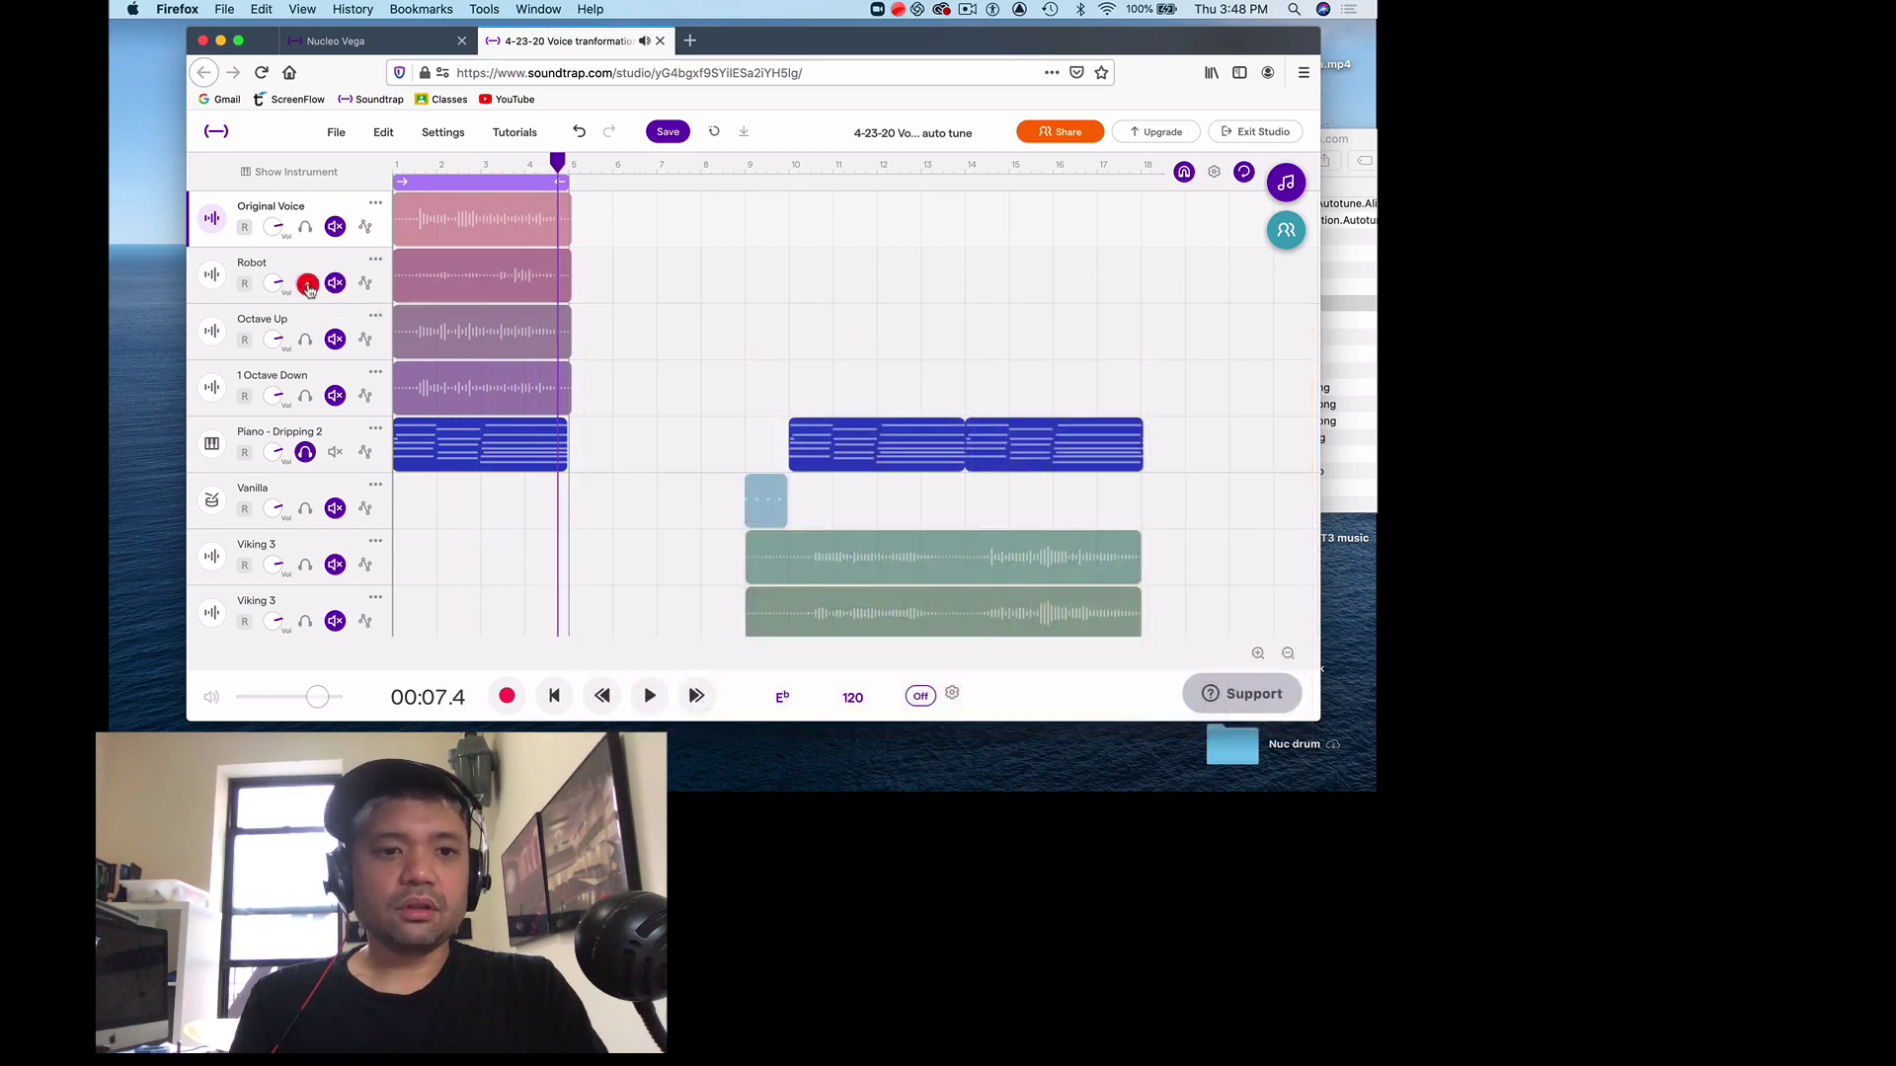
{"action": "left_click", "coordinate": [306, 341]}
Apply the +1 Octave voice transform to the Octave Up clip and preview it from the start.
{"action": "mouse_move", "coordinate": [423, 333]}
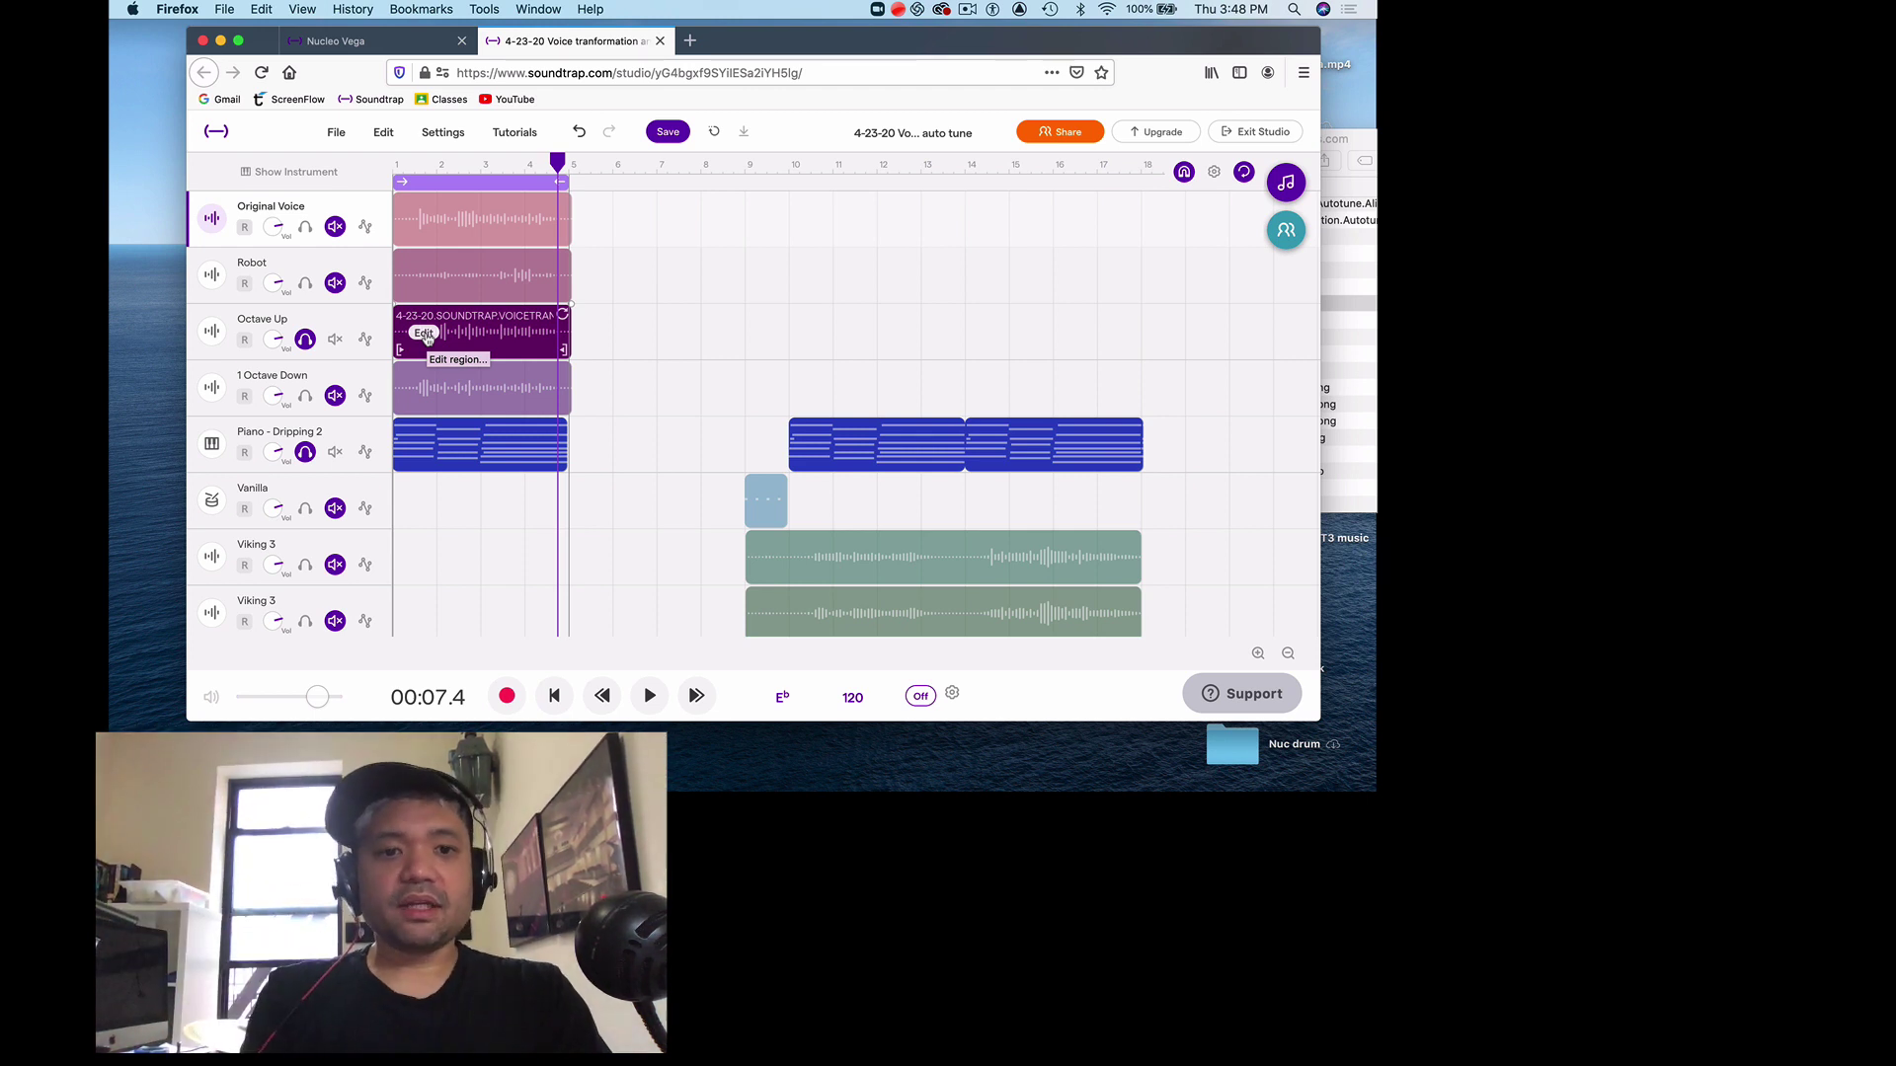
{"action": "left_click", "coordinate": [425, 334]}
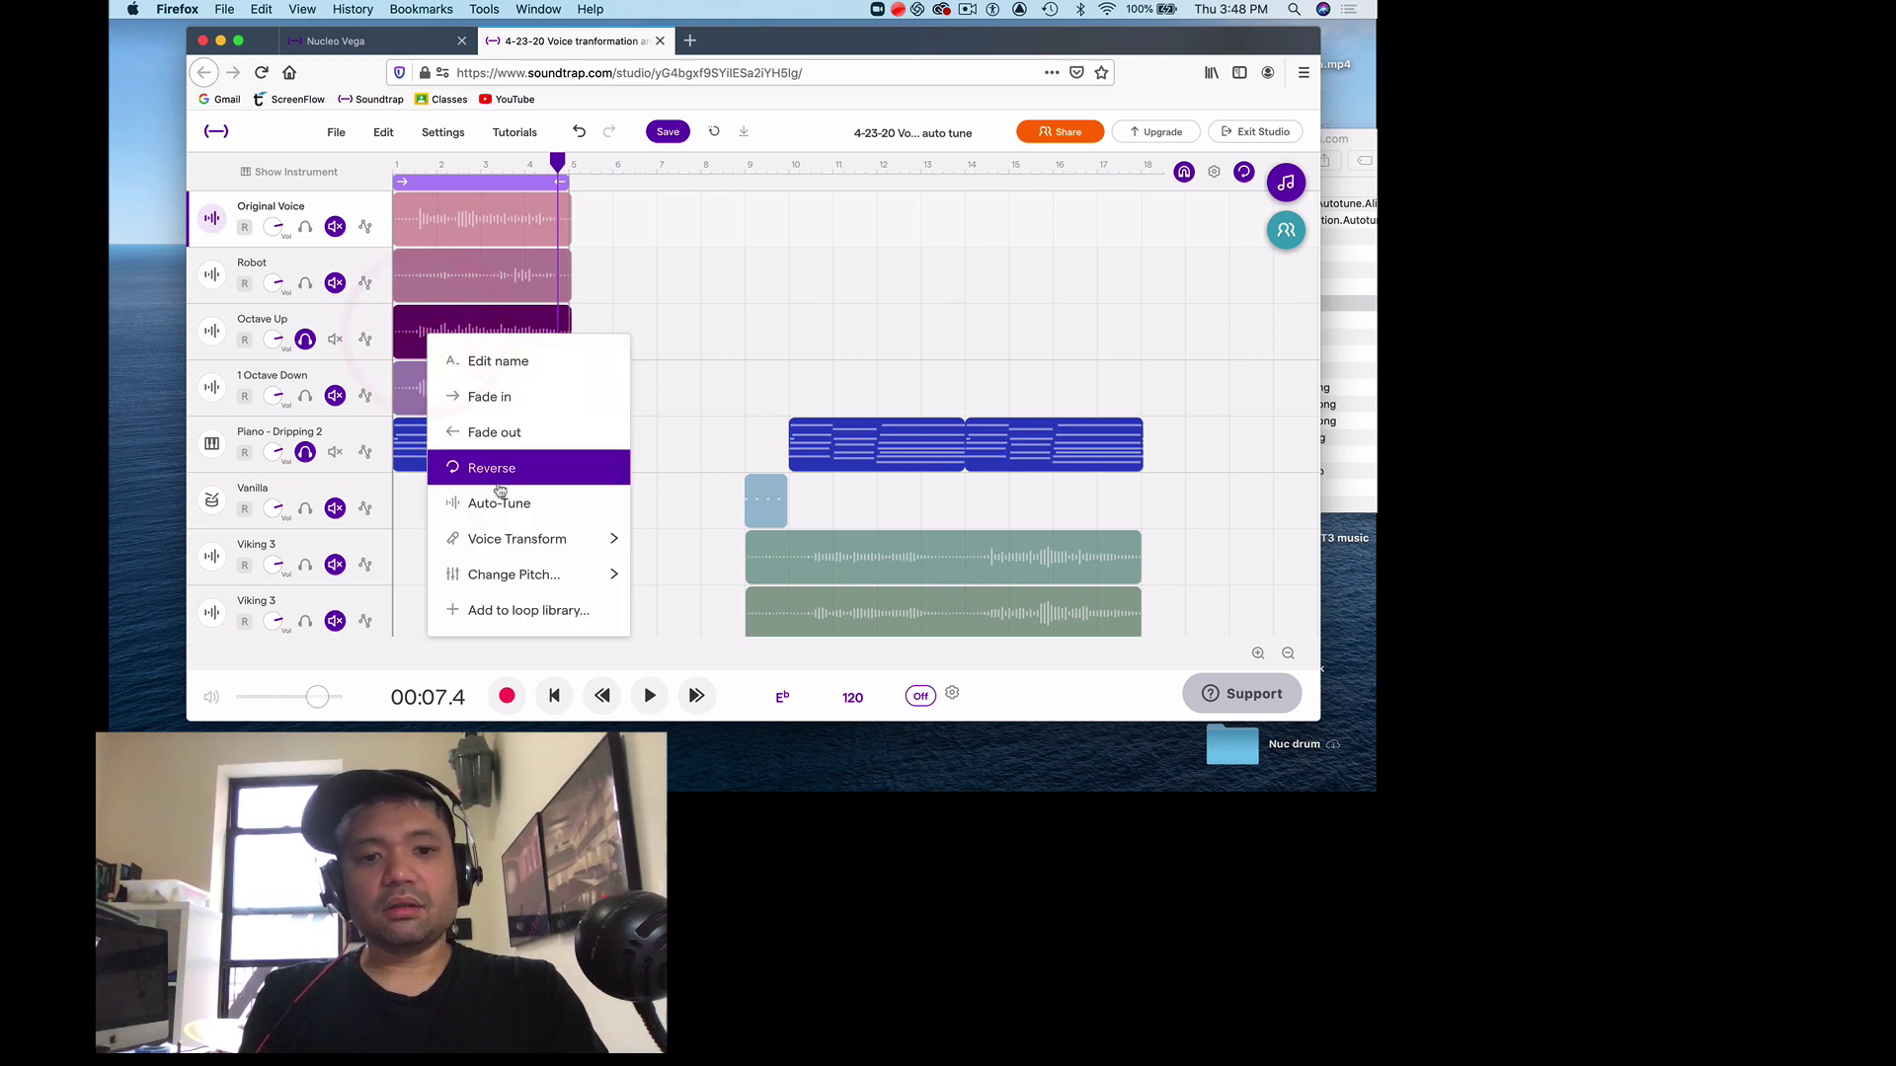
{"action": "mouse_move", "coordinate": [596, 538]}
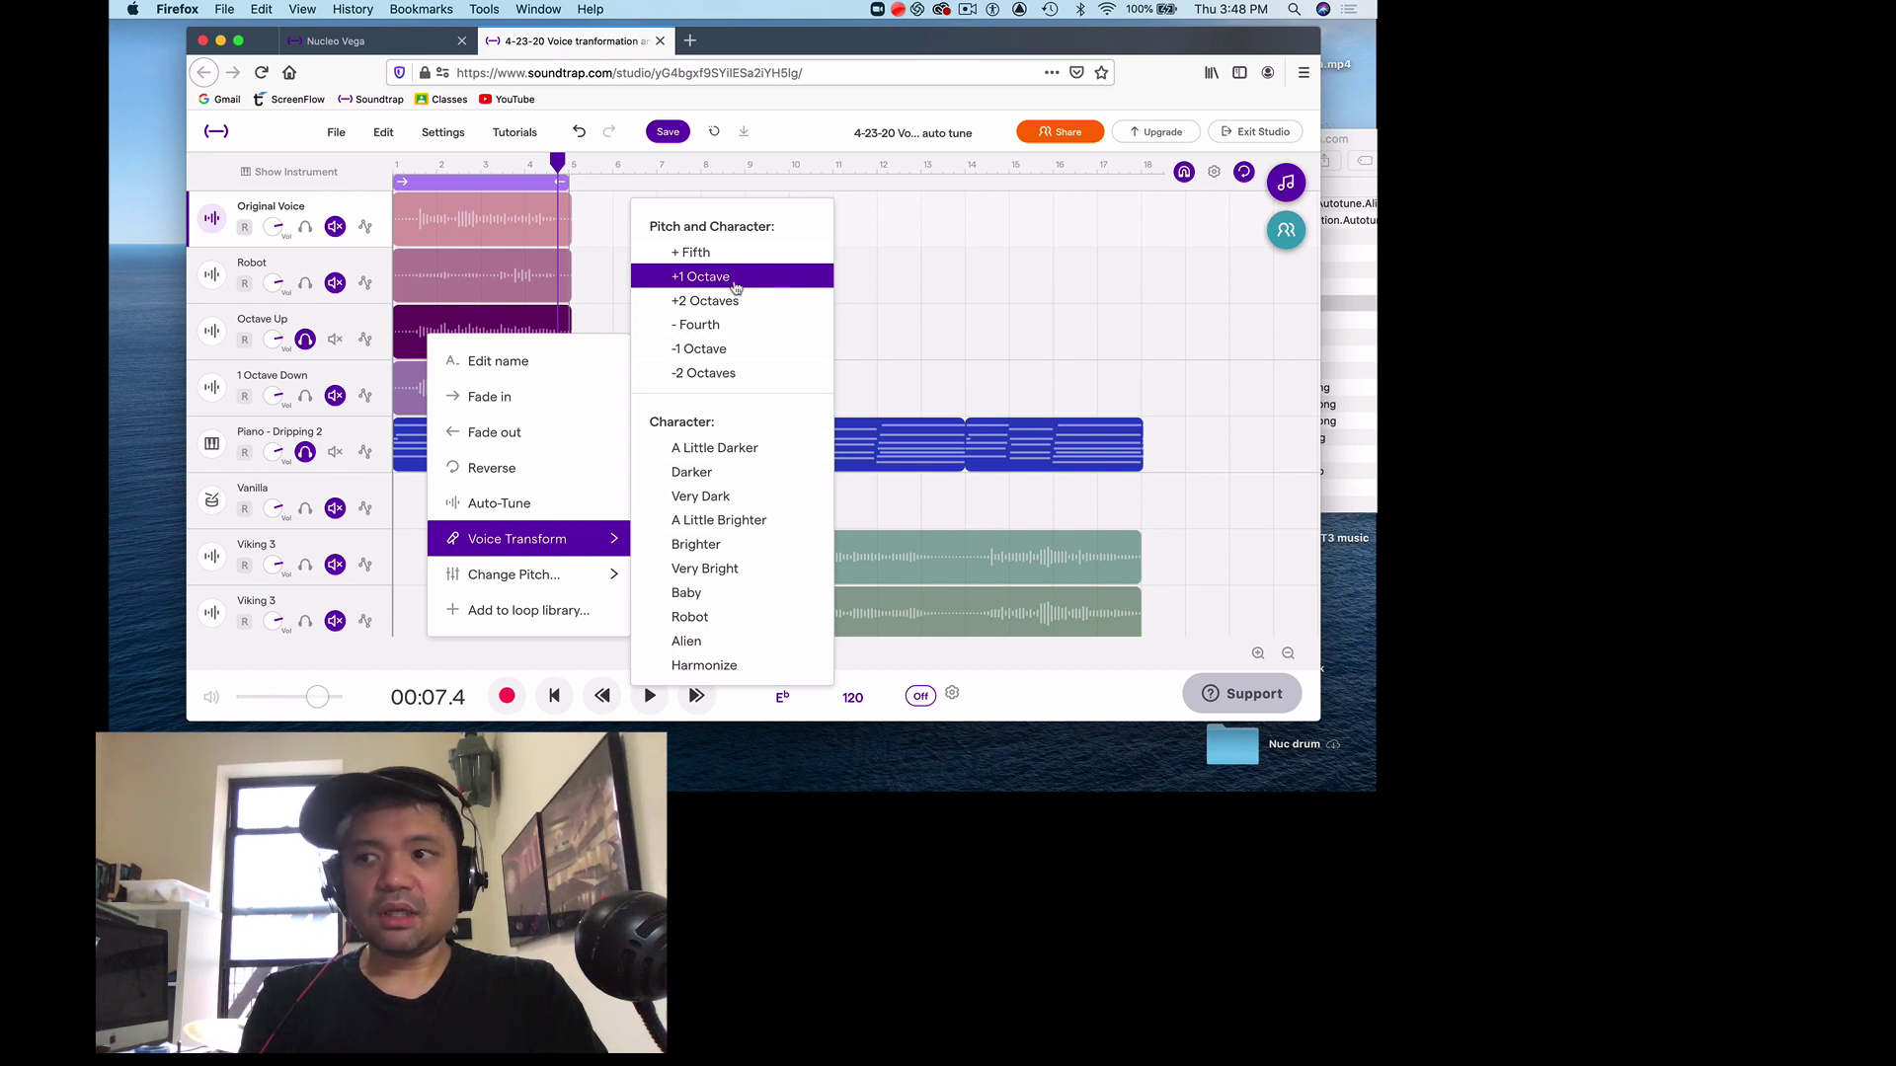
{"action": "left_click", "coordinate": [895, 257]}
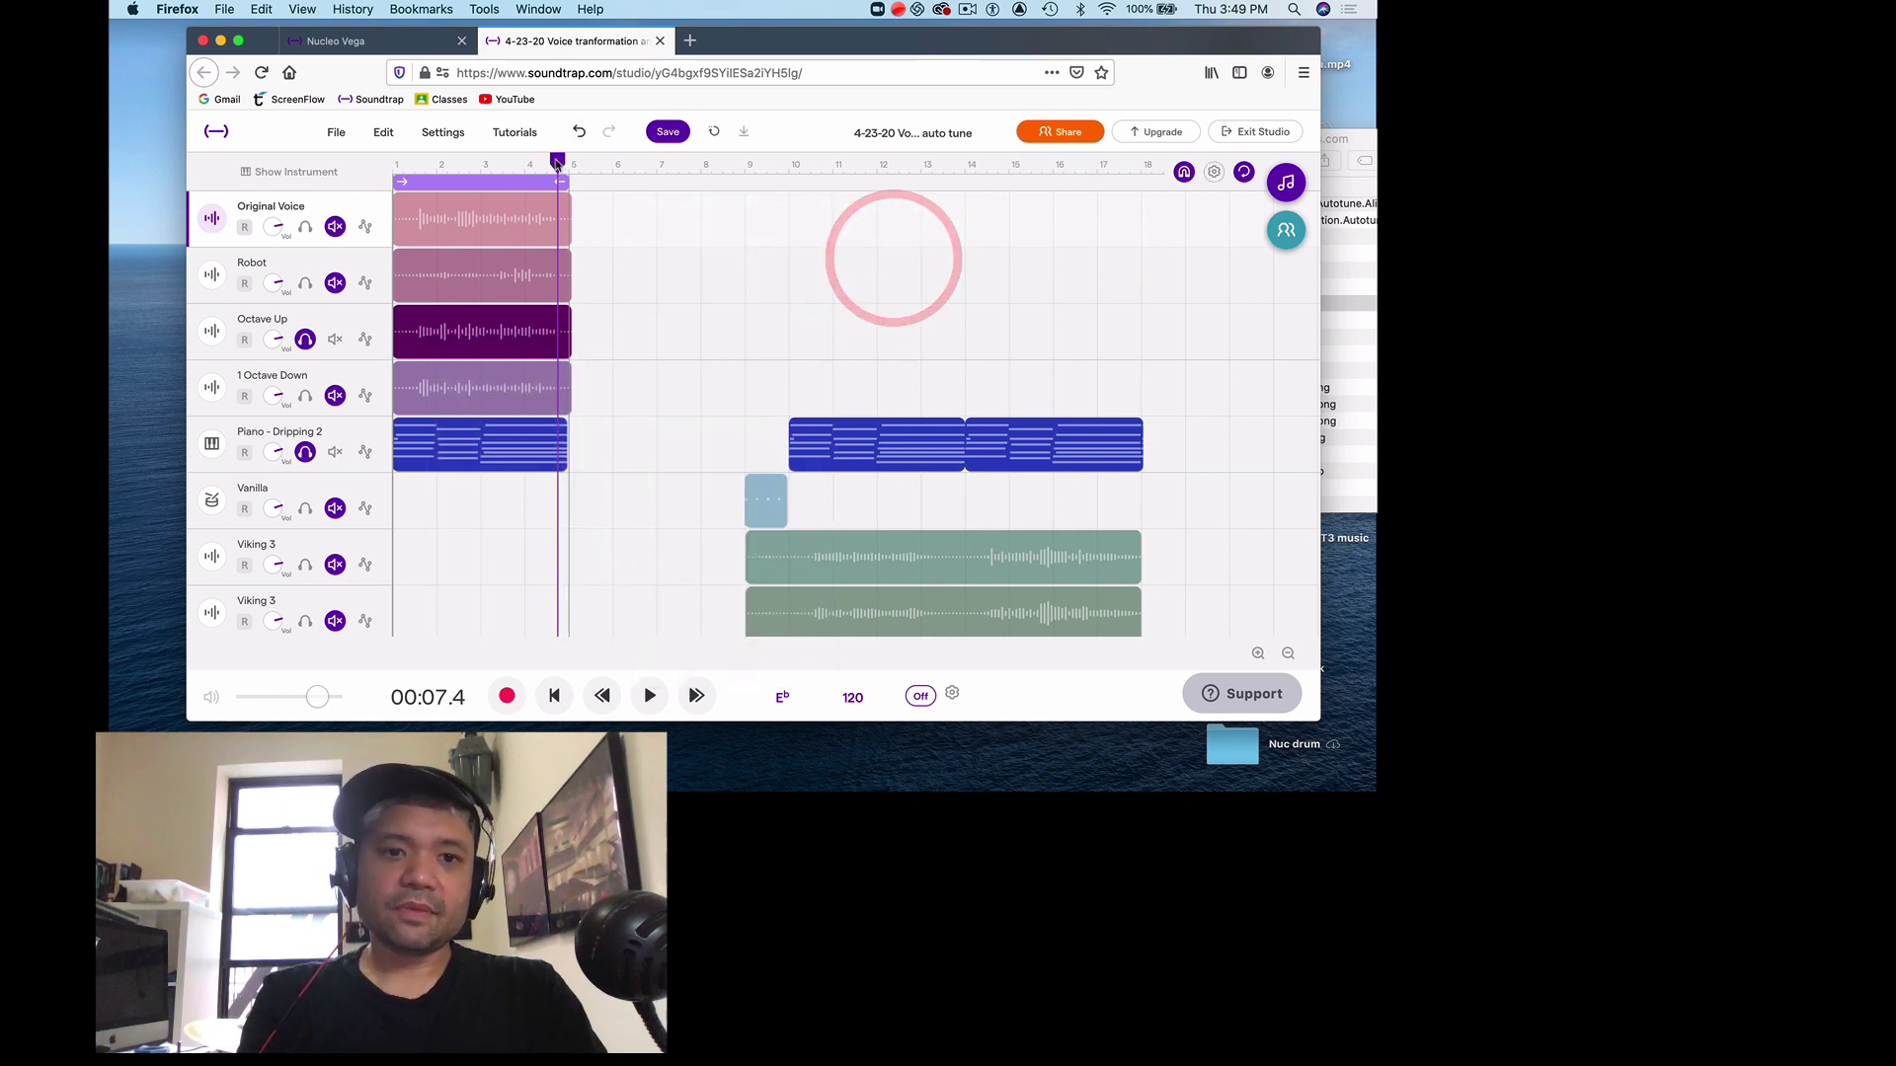
{"action": "left_click", "coordinate": [435, 188]}
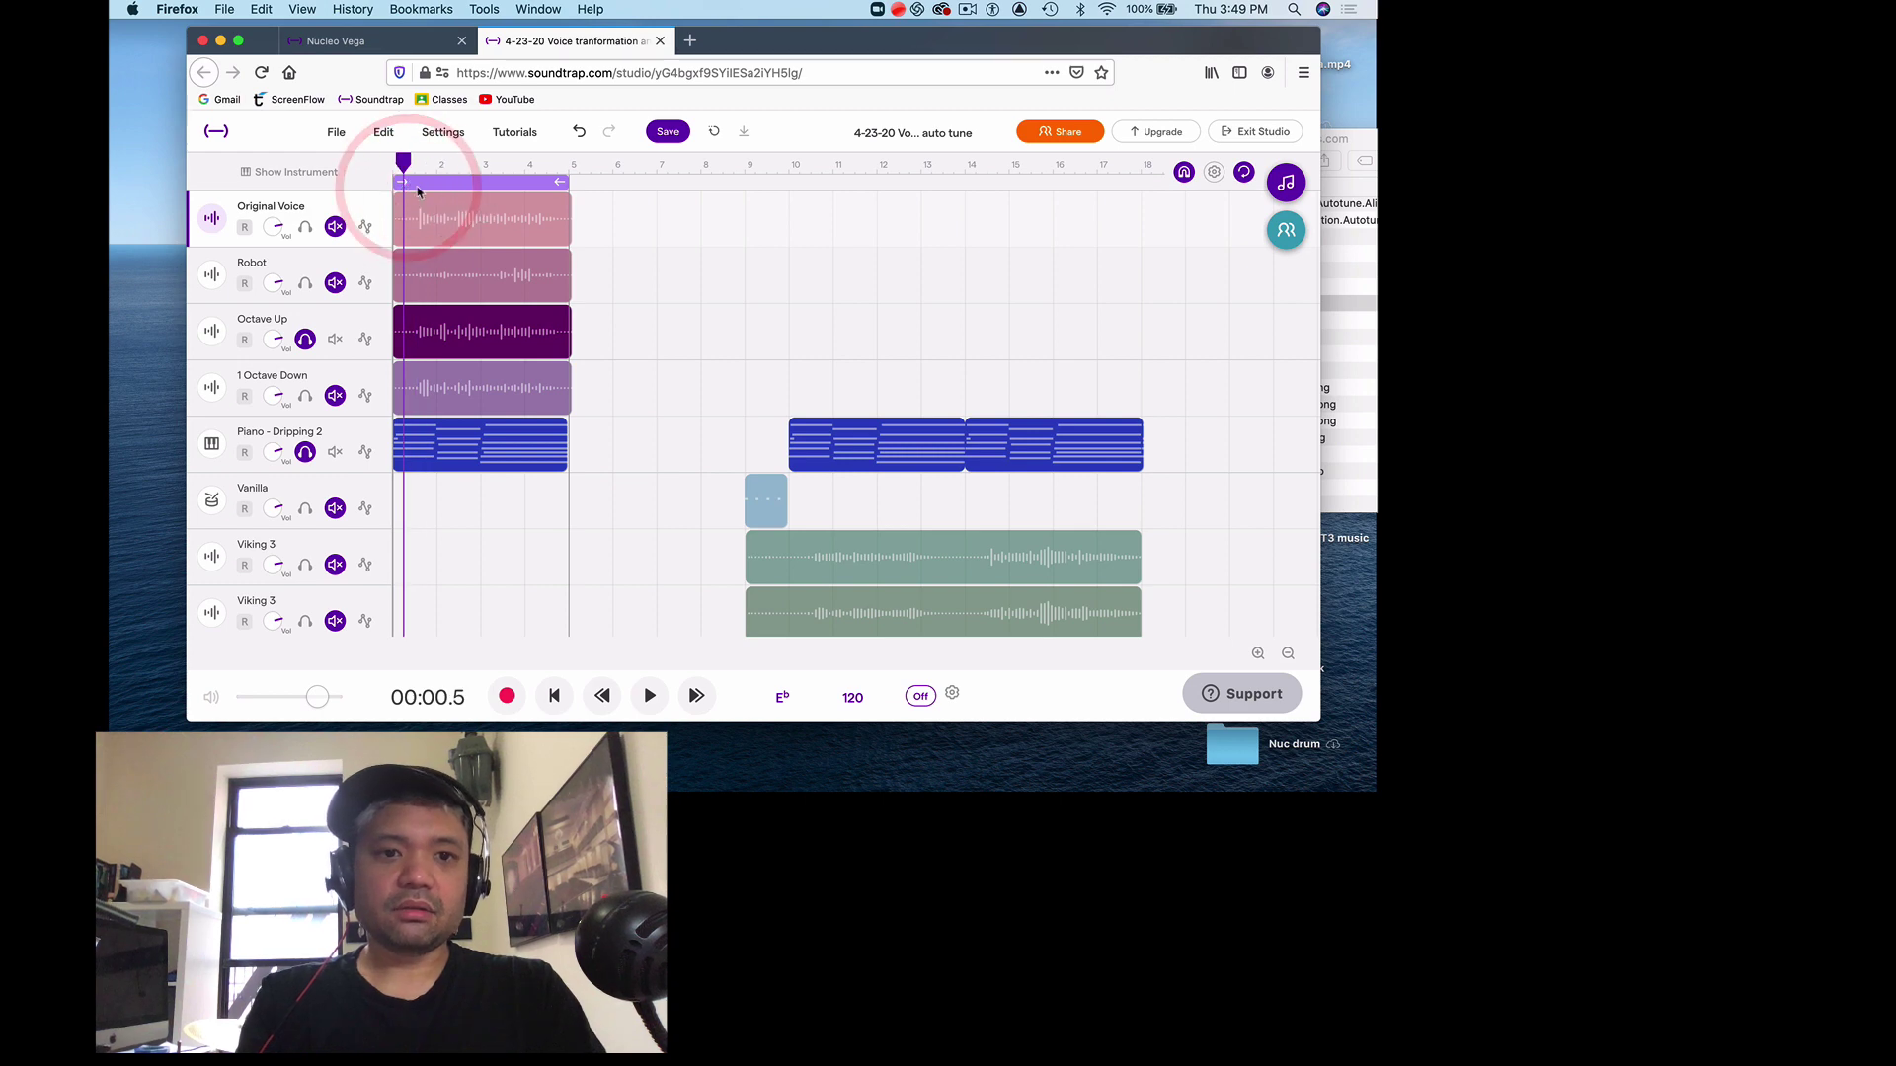
{"action": "key", "text": "space"}
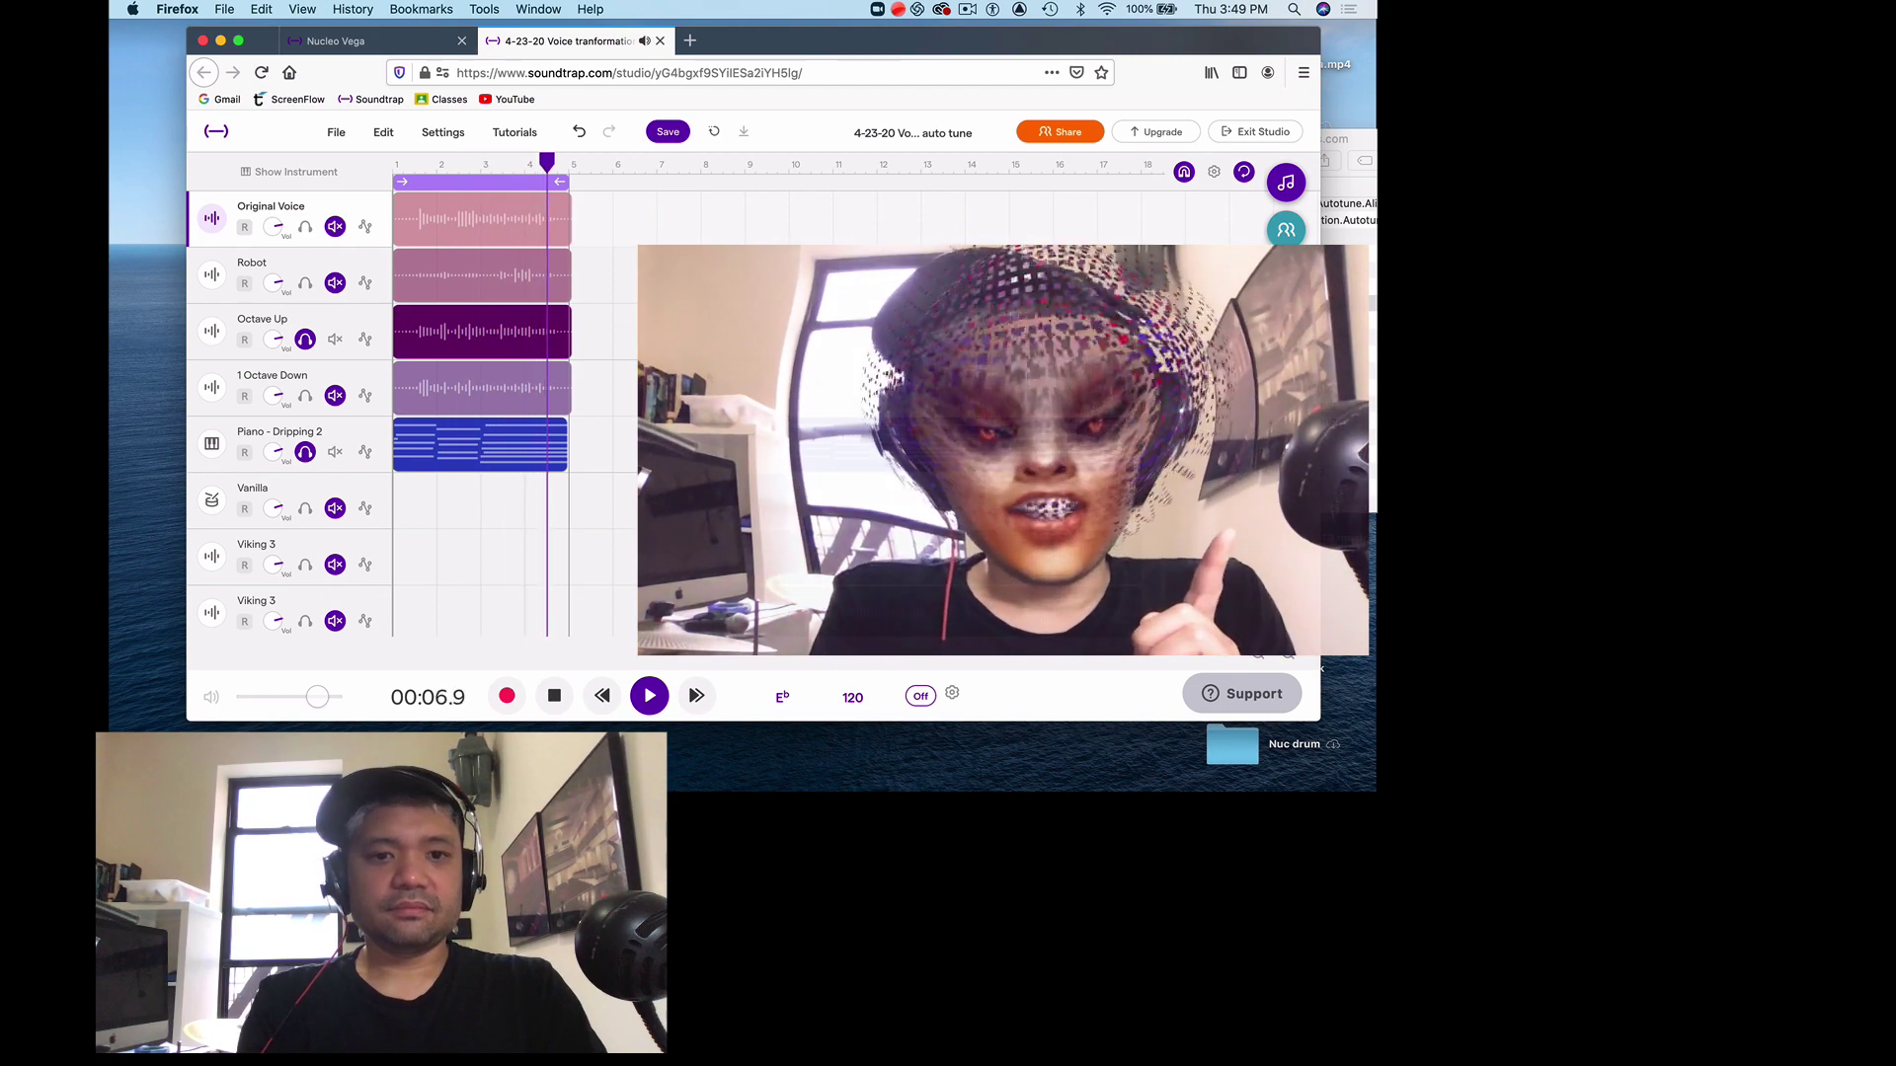
{"action": "key", "text": "space"}
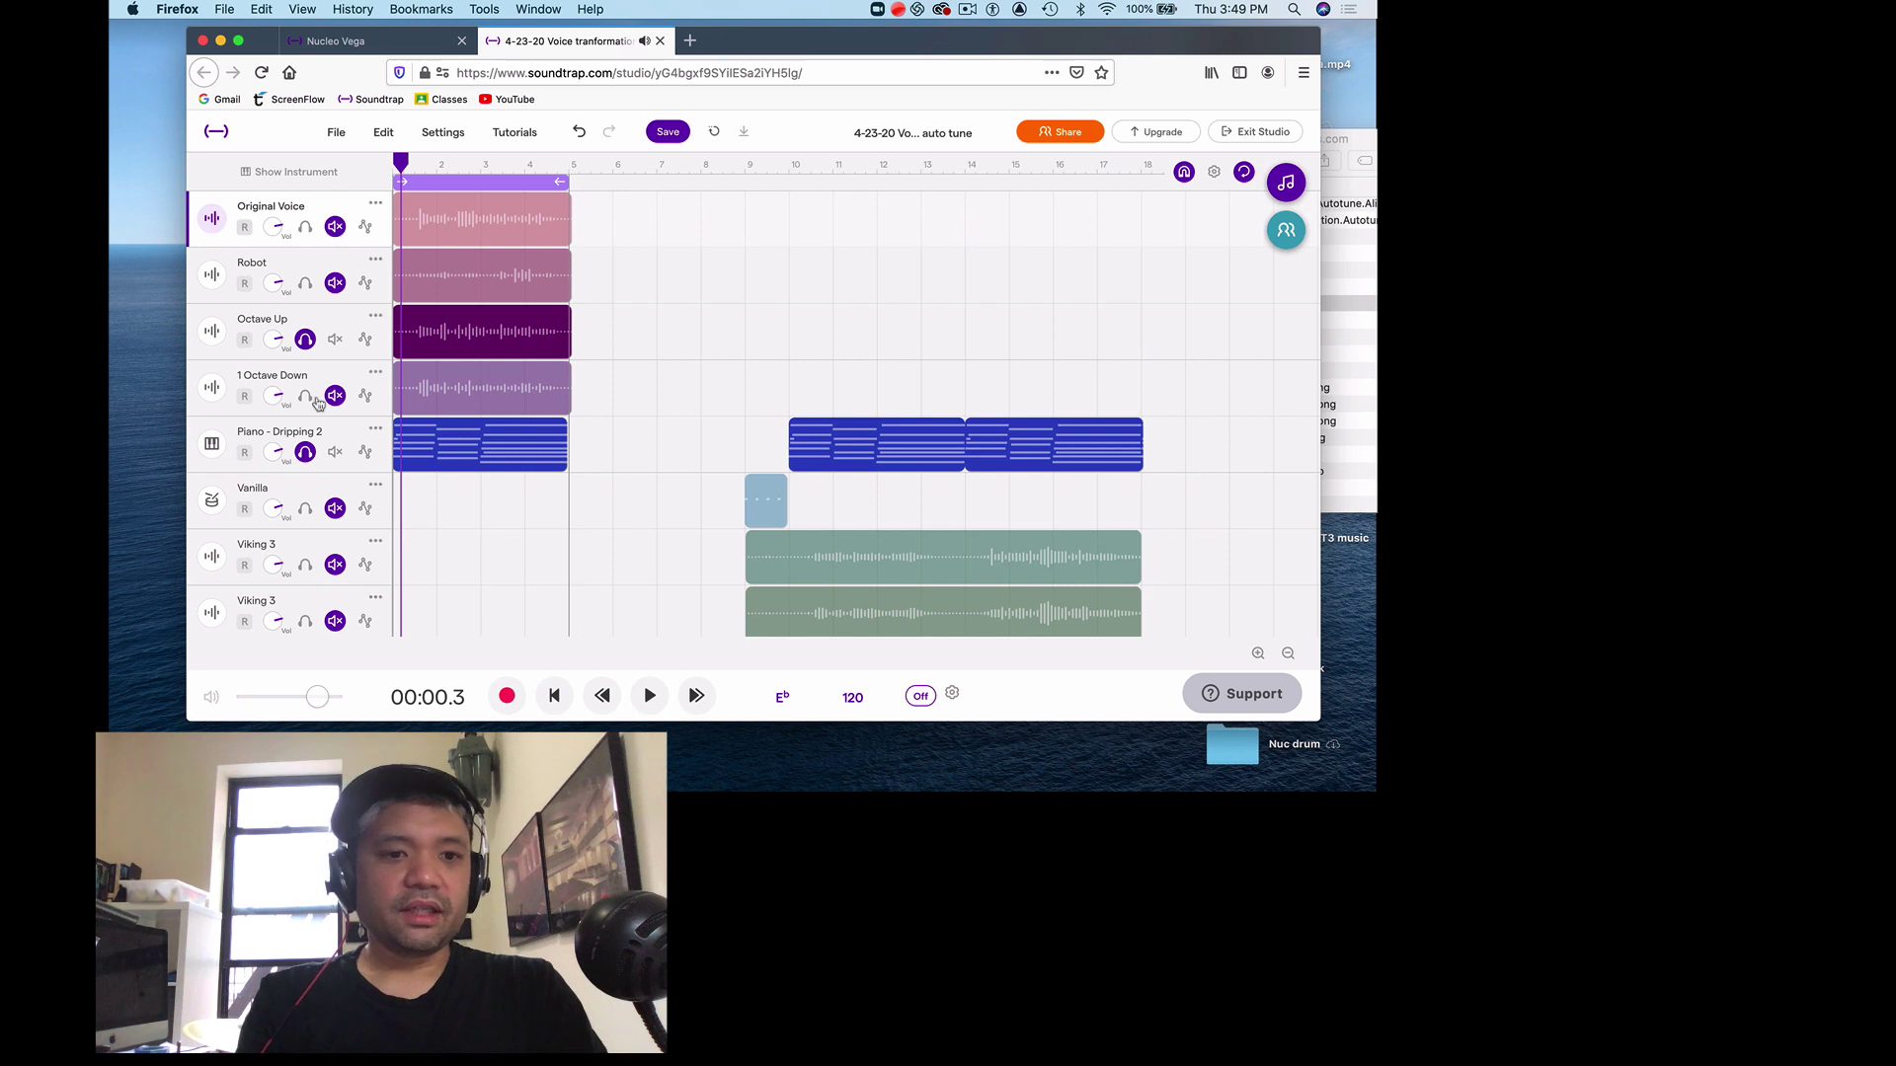
Solo 1 Octave Down, apply the -1 Octave voice transform to its clip, preview it, then unsolo.
{"action": "left_click", "coordinate": [305, 339]}
{"action": "left_click", "coordinate": [305, 396]}
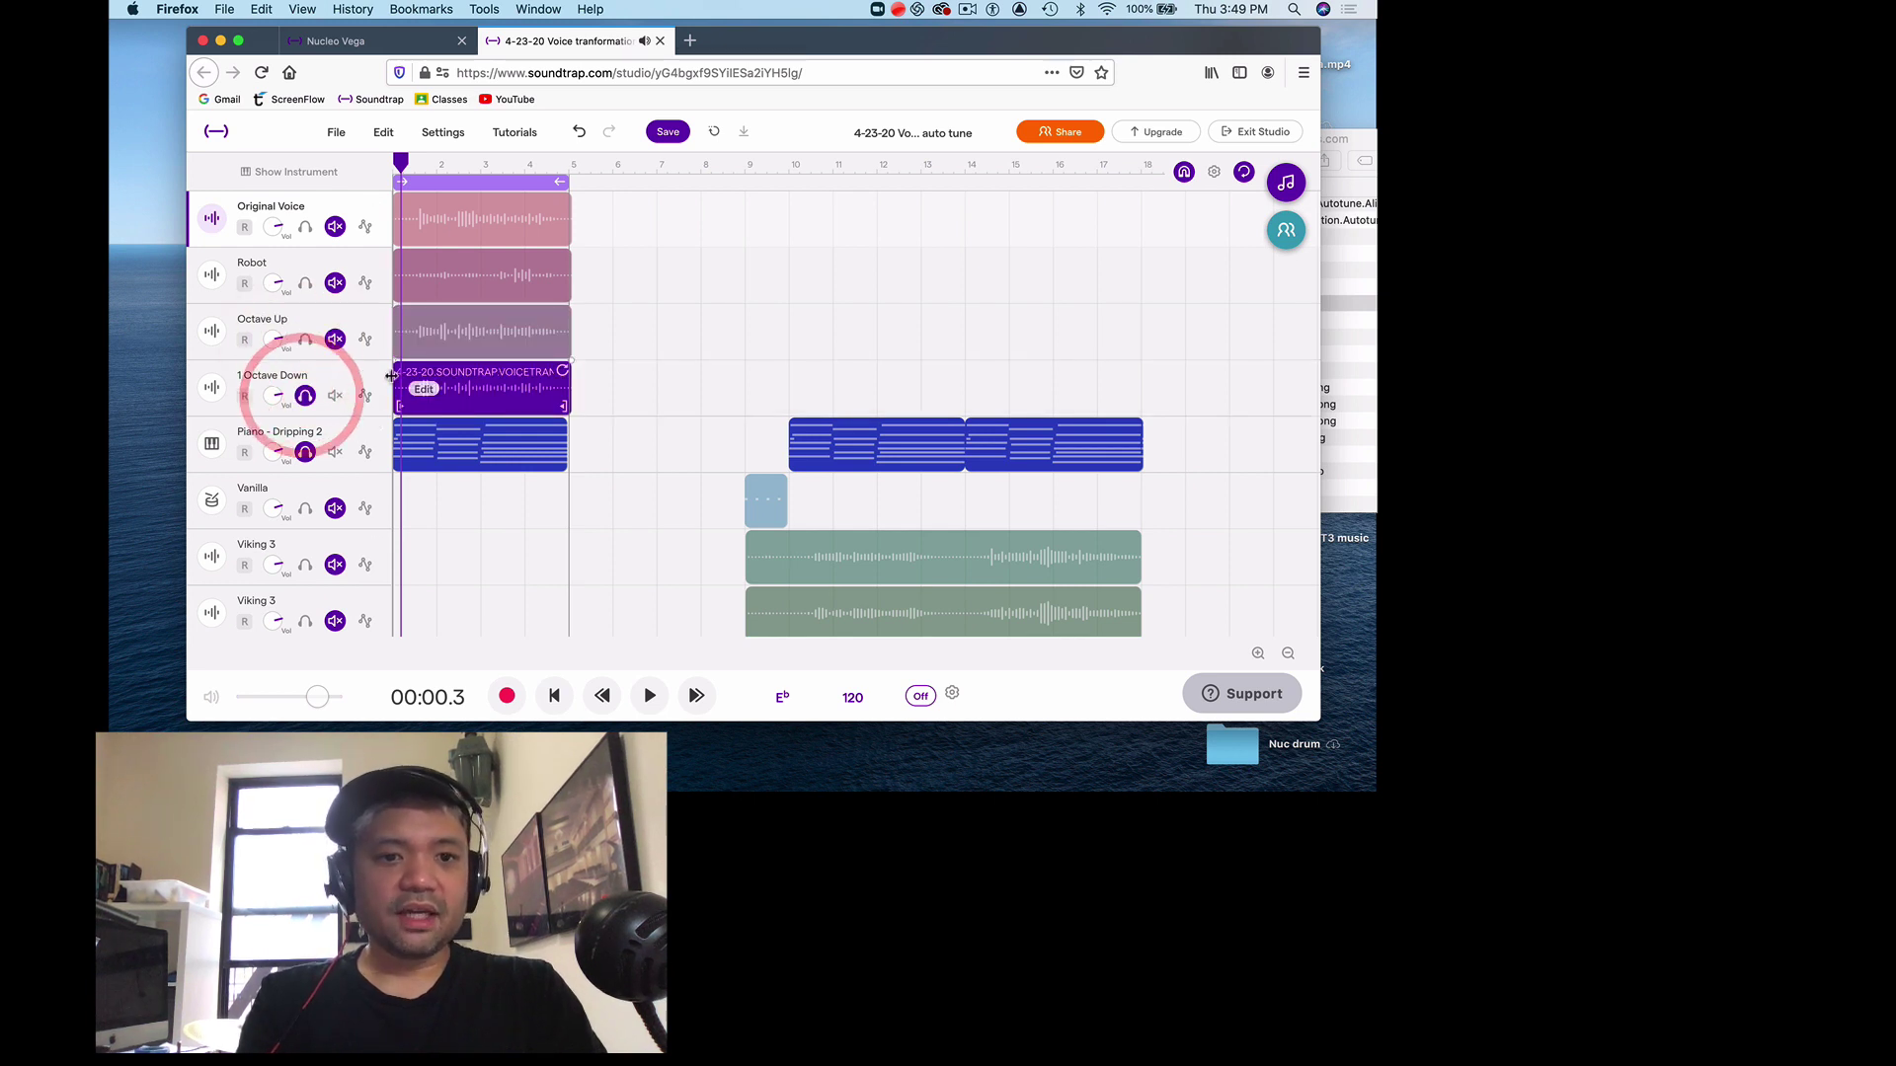
{"action": "left_click", "coordinate": [422, 400]}
{"action": "right_click", "coordinate": [423, 400]}
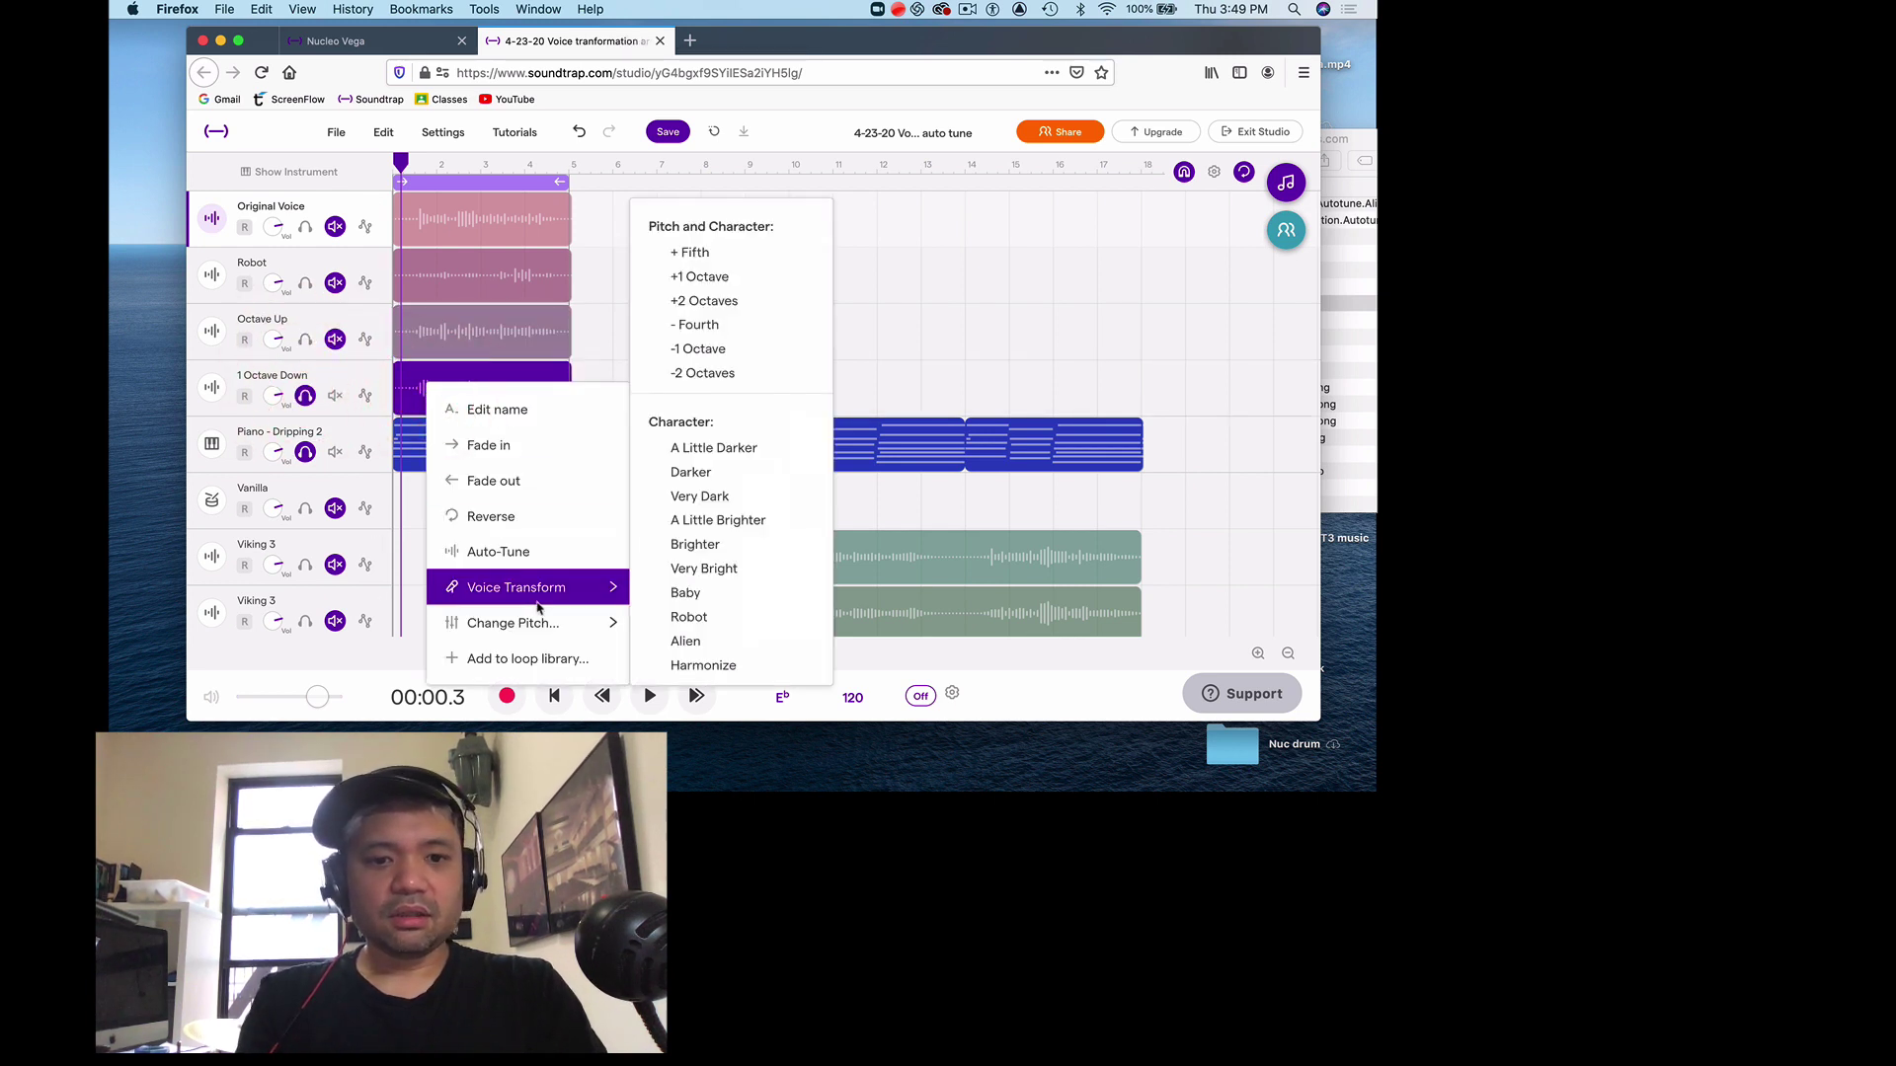
{"action": "mouse_move", "coordinate": [556, 597]}
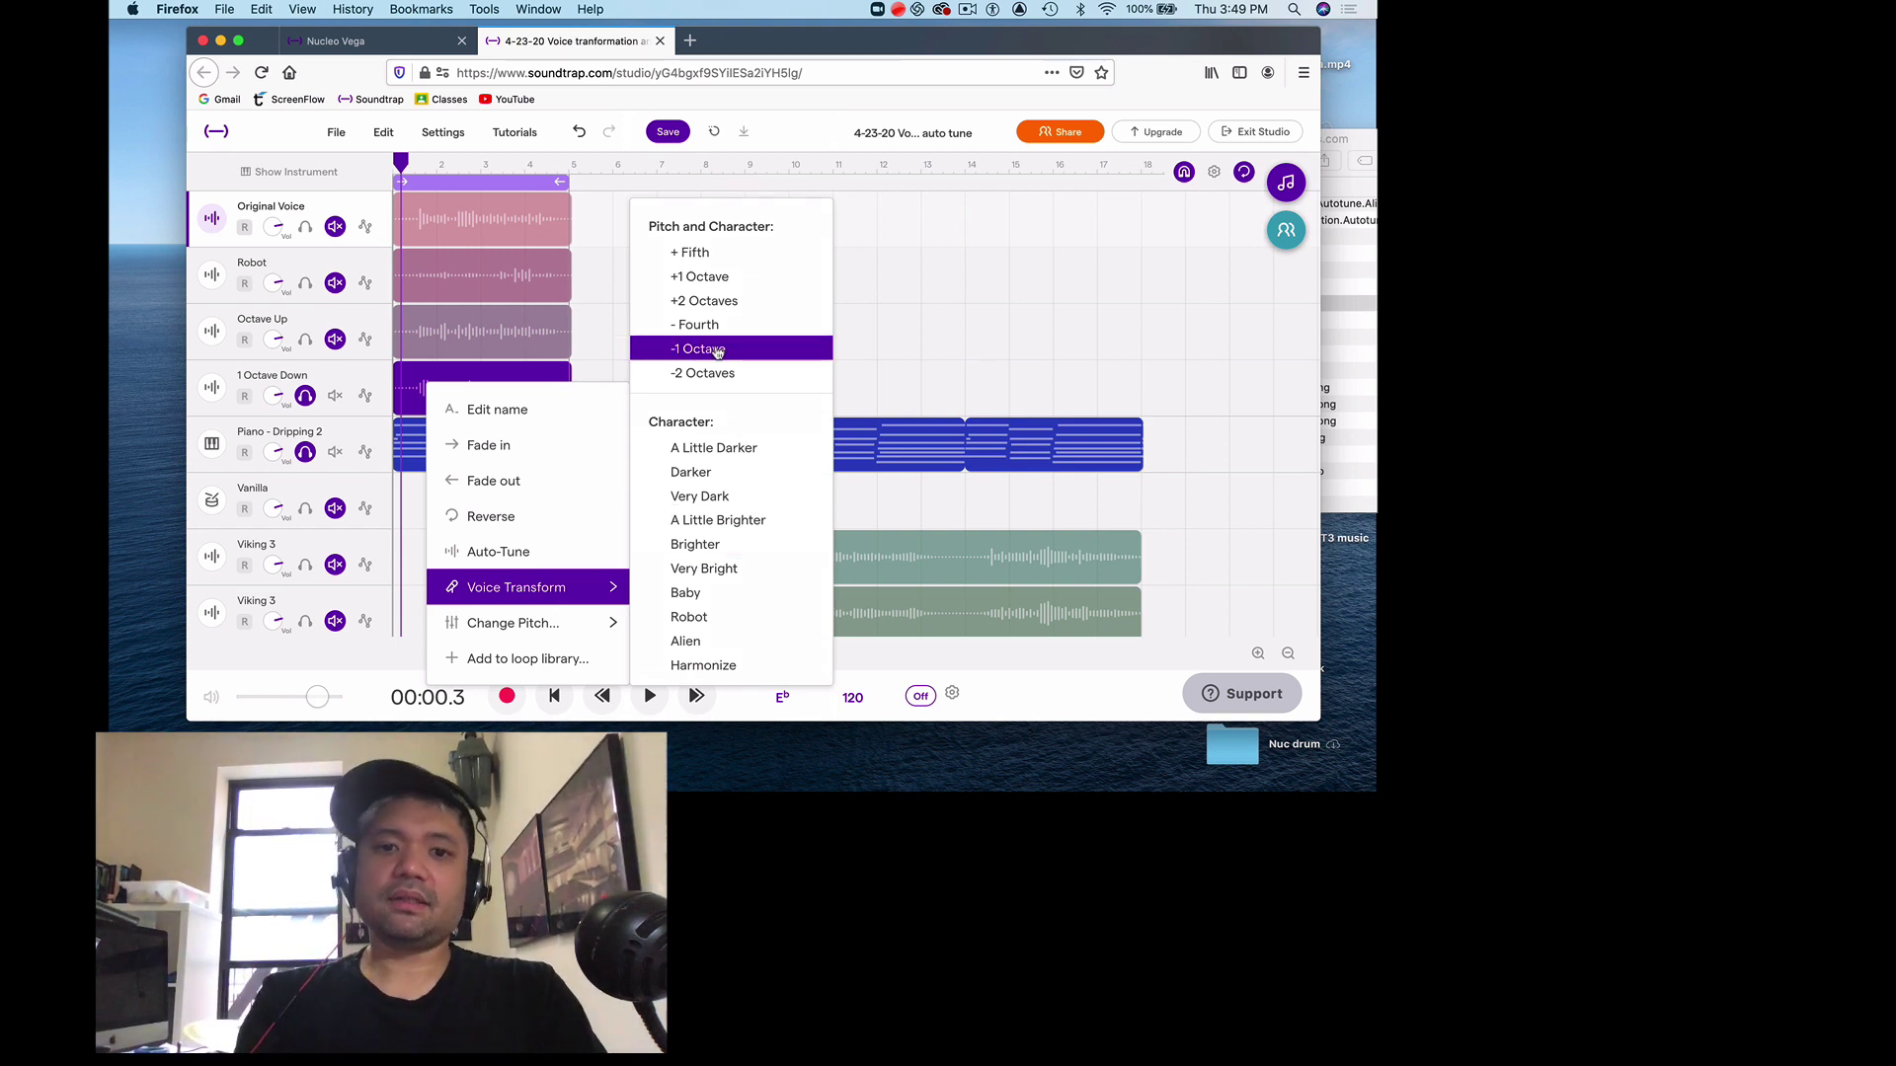
{"action": "left_click", "coordinate": [871, 280]}
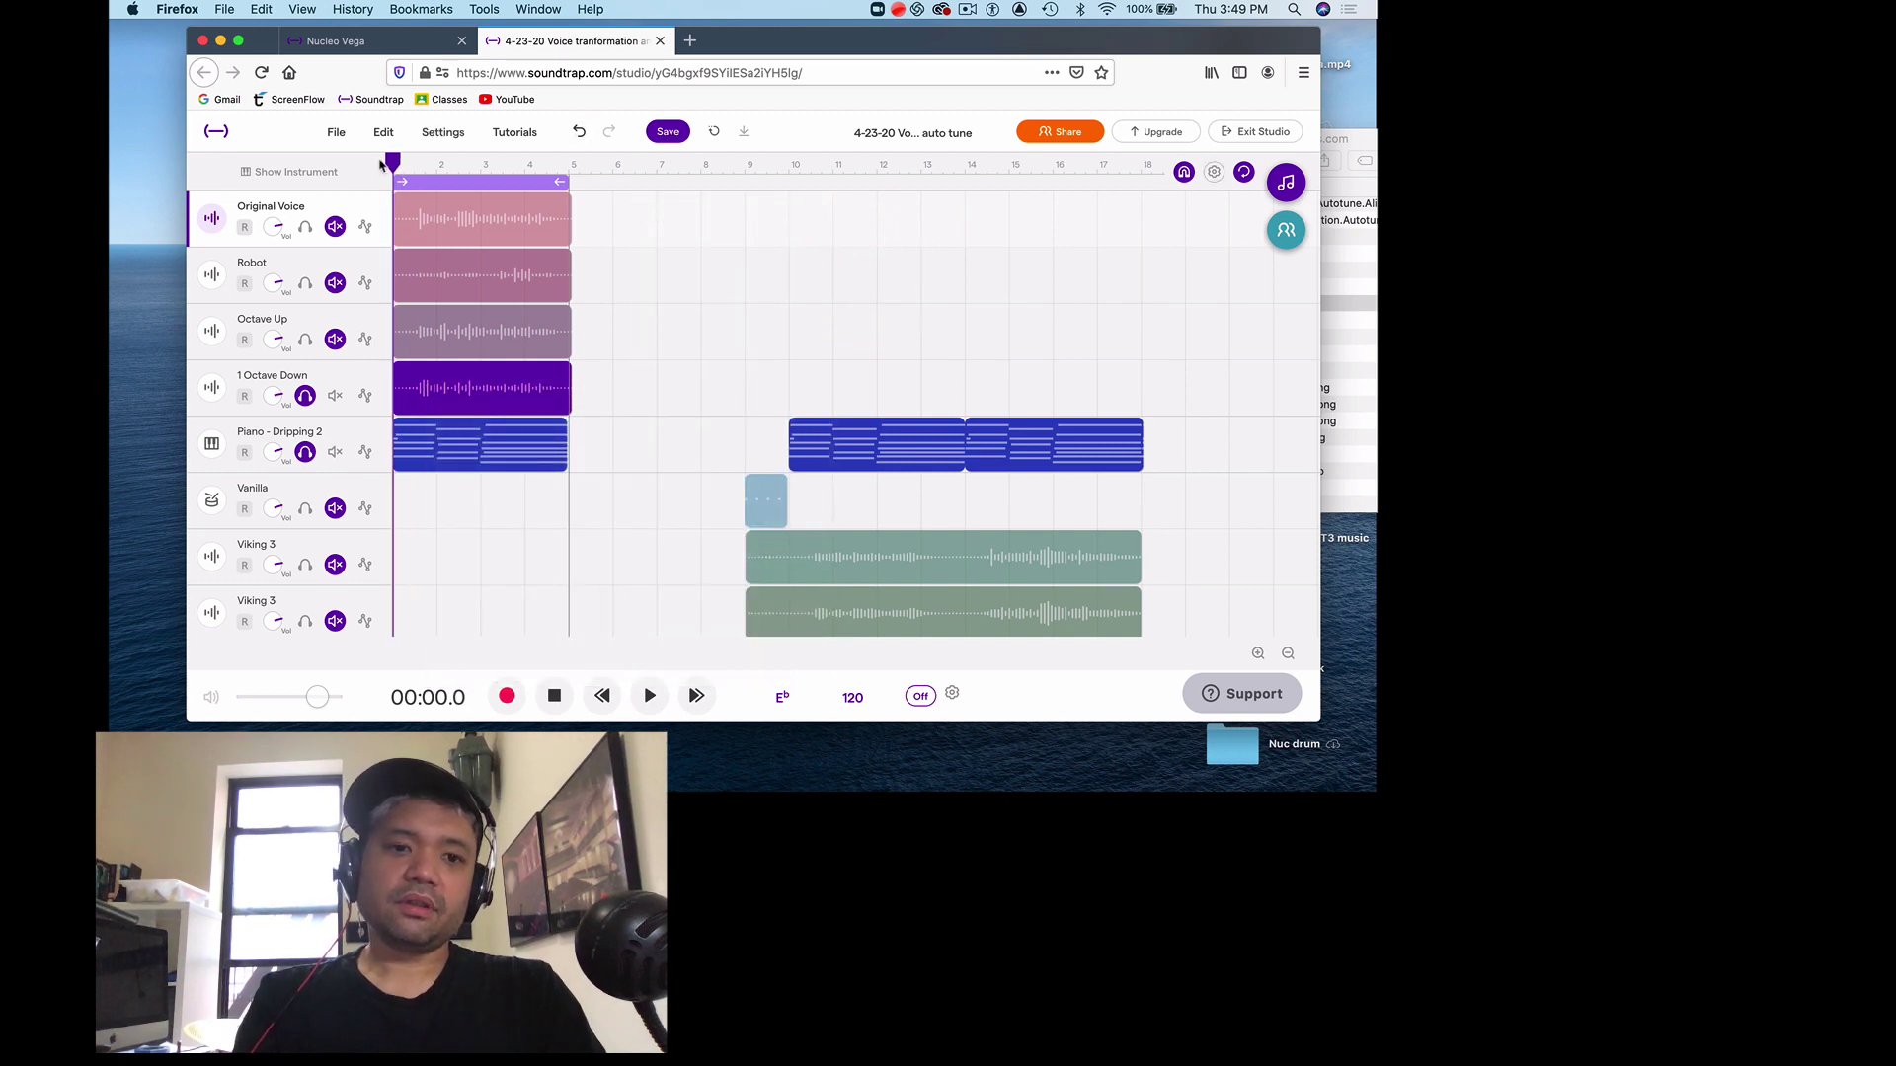
{"action": "key", "text": "space"}
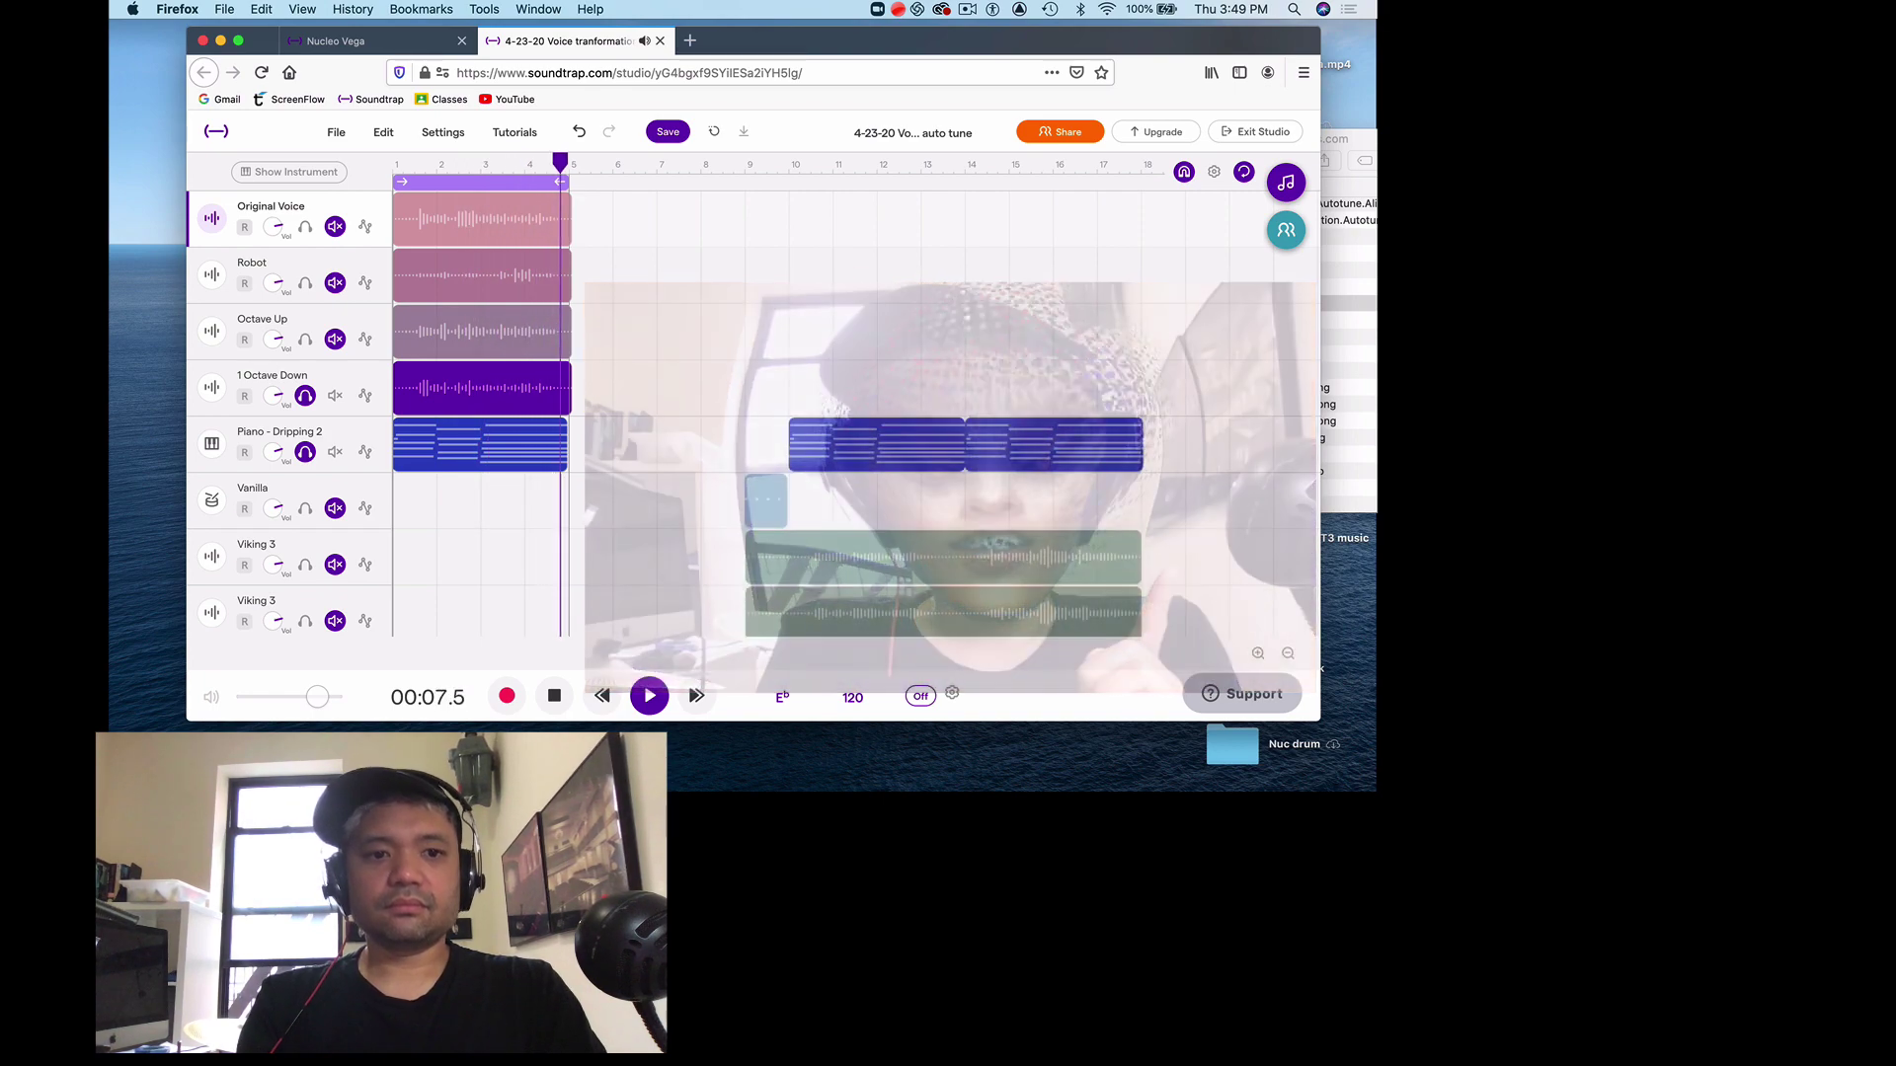
{"action": "left_click", "coordinate": [306, 397]}
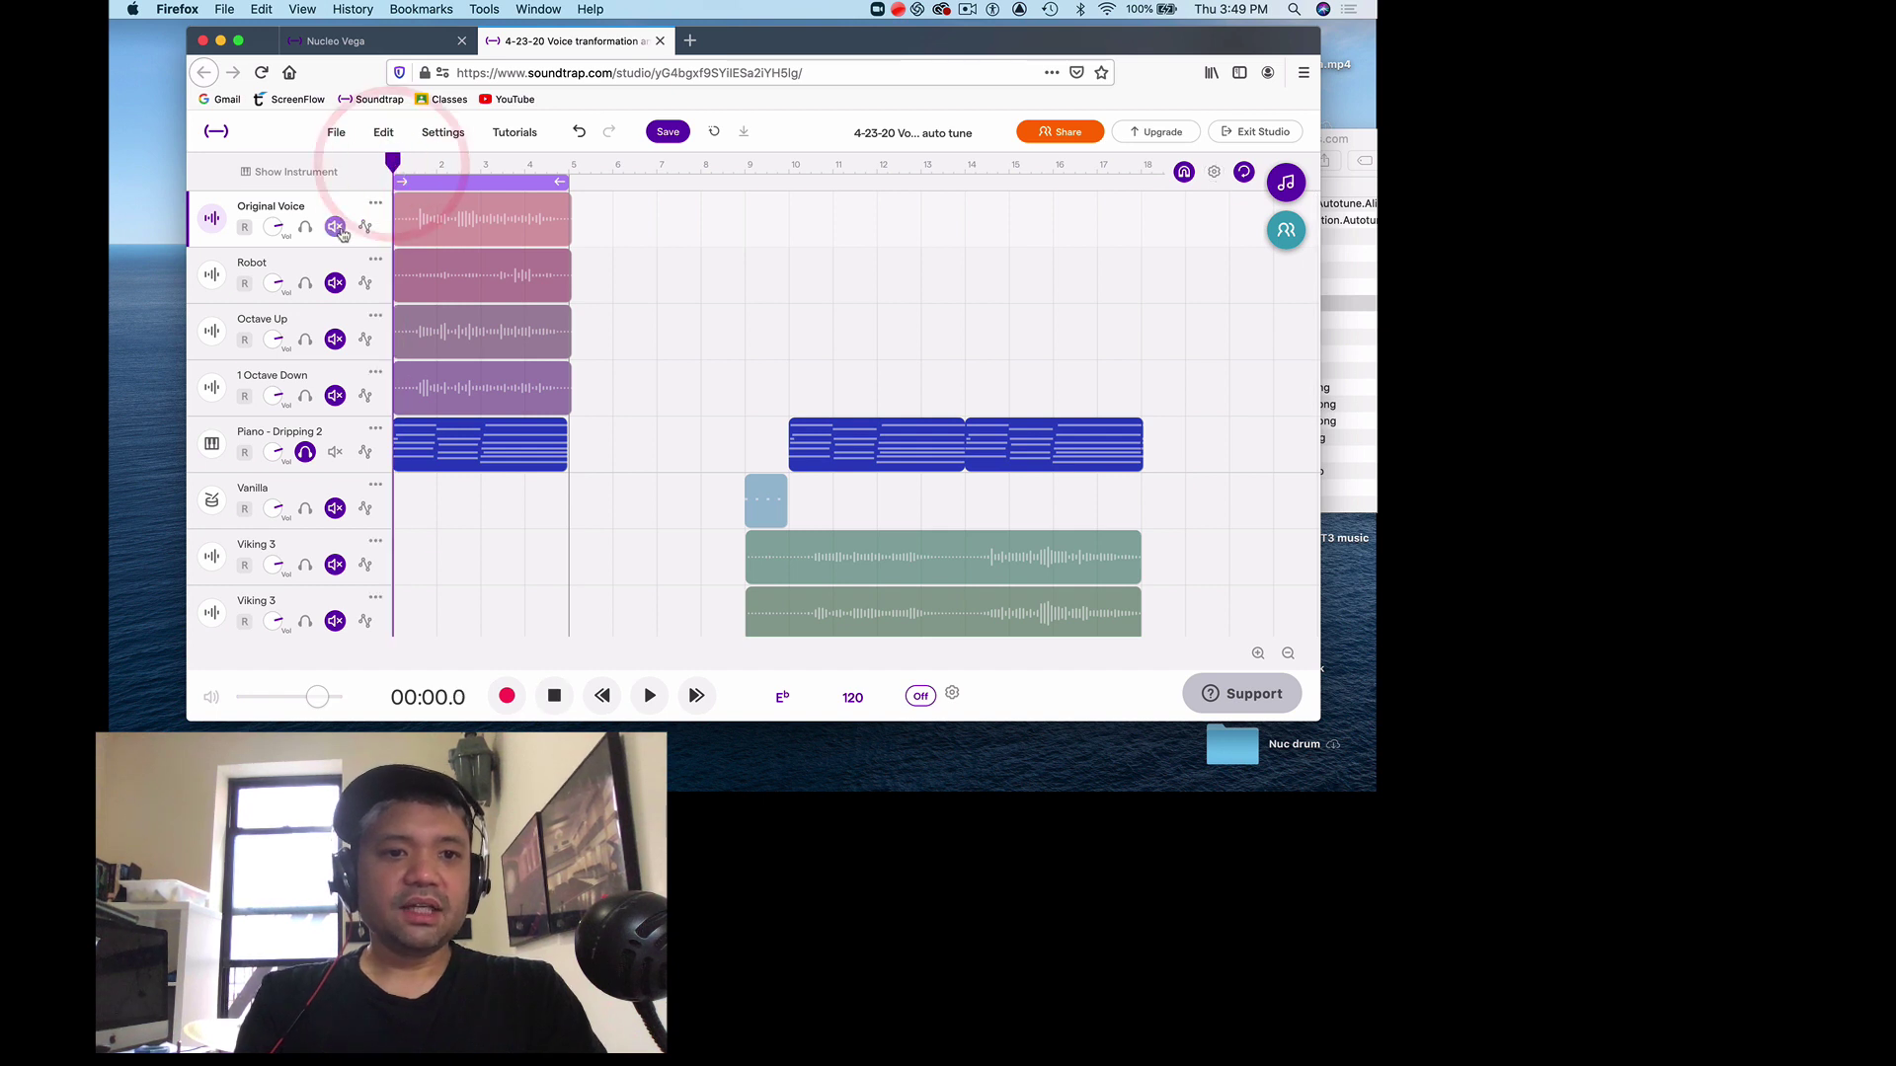
Unmute and solo Robot, also solo Octave Up, and play both together.
{"action": "left_click", "coordinate": [338, 285]}
{"action": "left_click", "coordinate": [305, 283]}
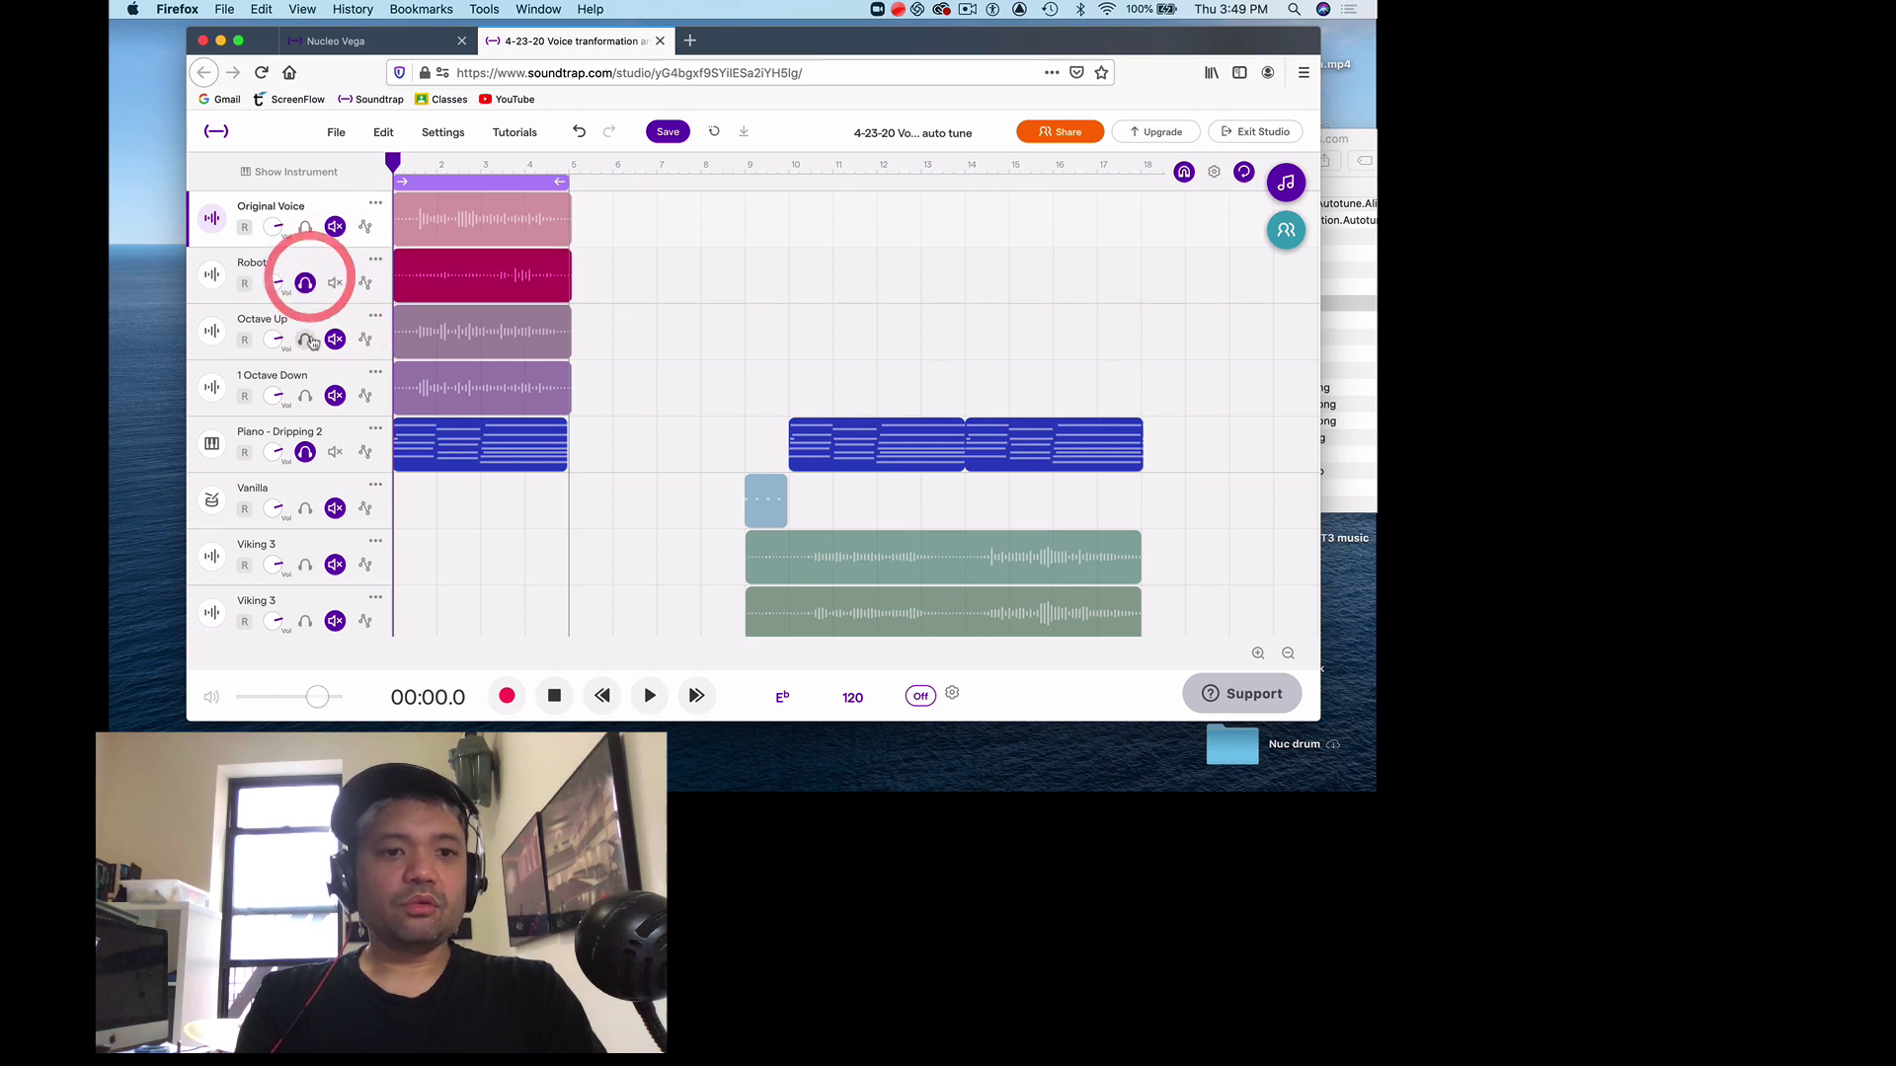
{"action": "left_click", "coordinate": [308, 338]}
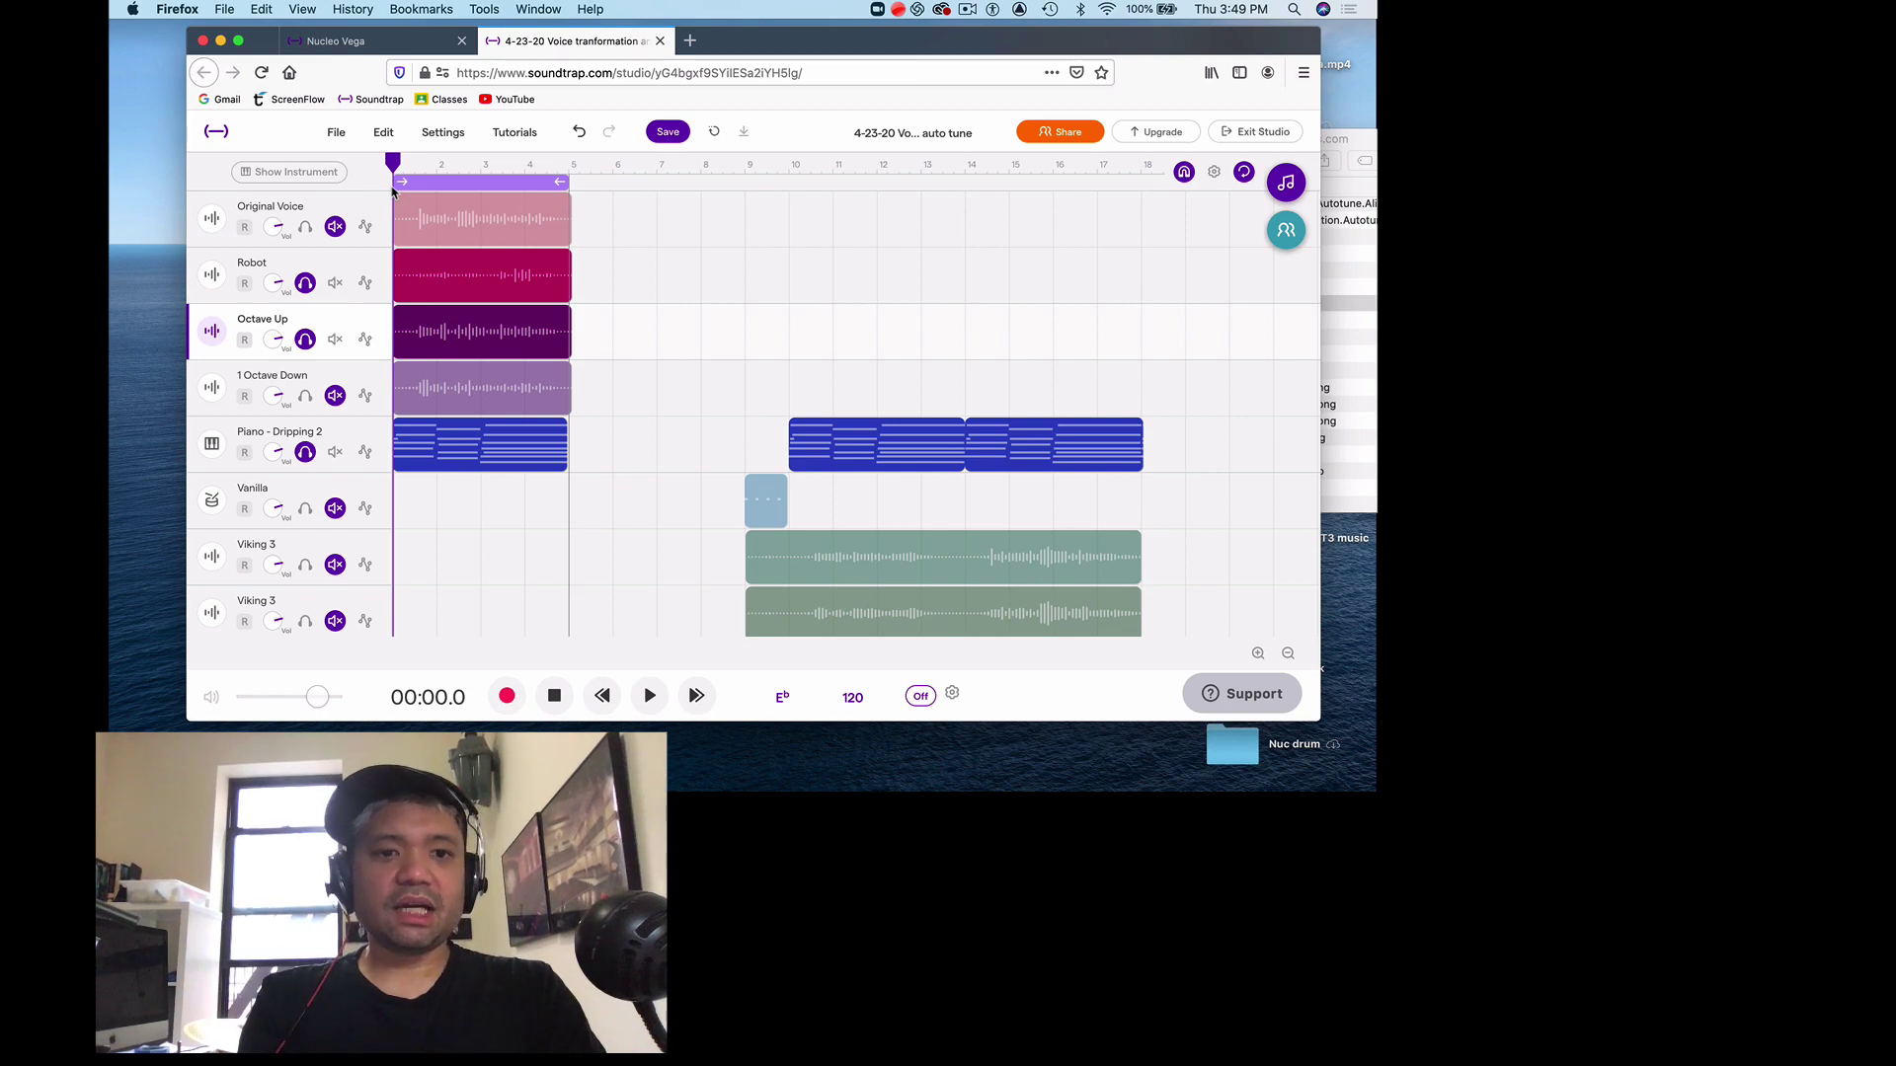
{"action": "key", "text": "space"}
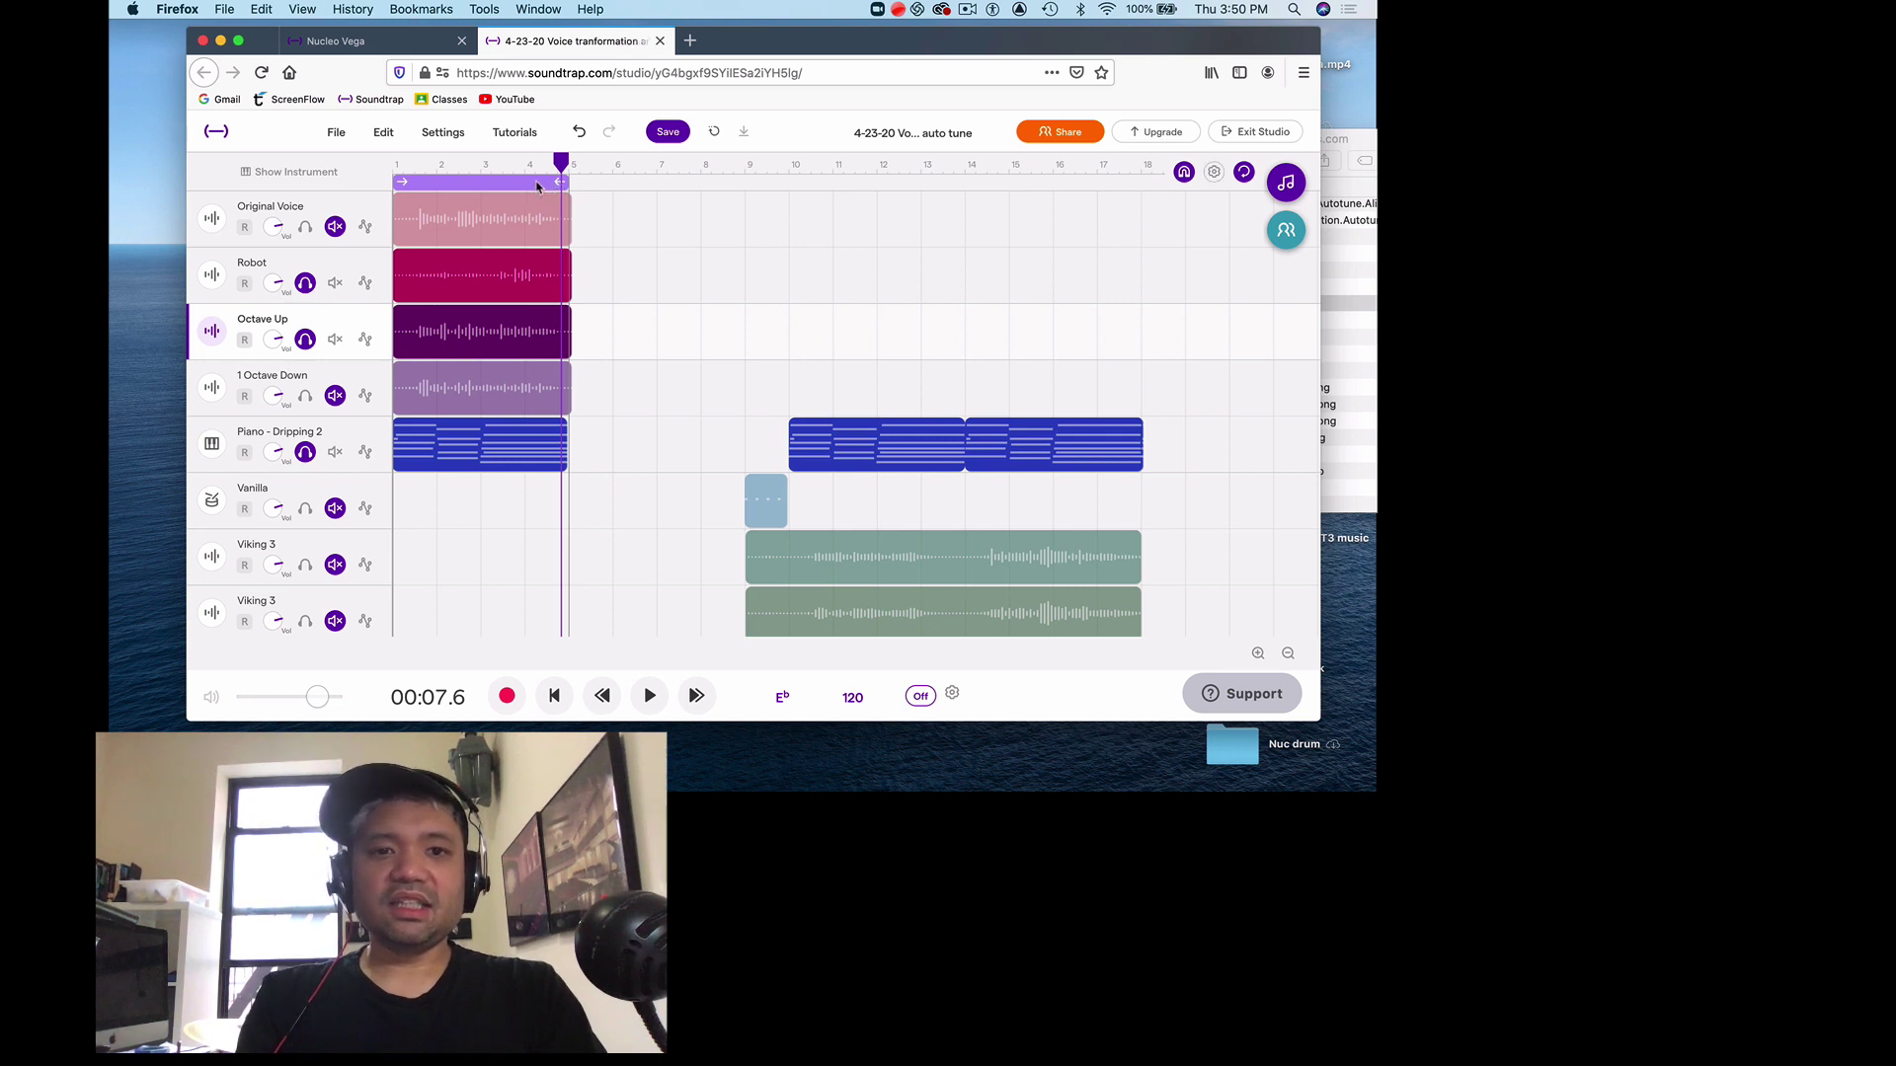
Move the loop region onto the Viking 3 section at bar 9 and solo the piano track.
{"action": "left_click_drag", "start_coordinate": [538, 188], "coordinate": [1027, 180]}
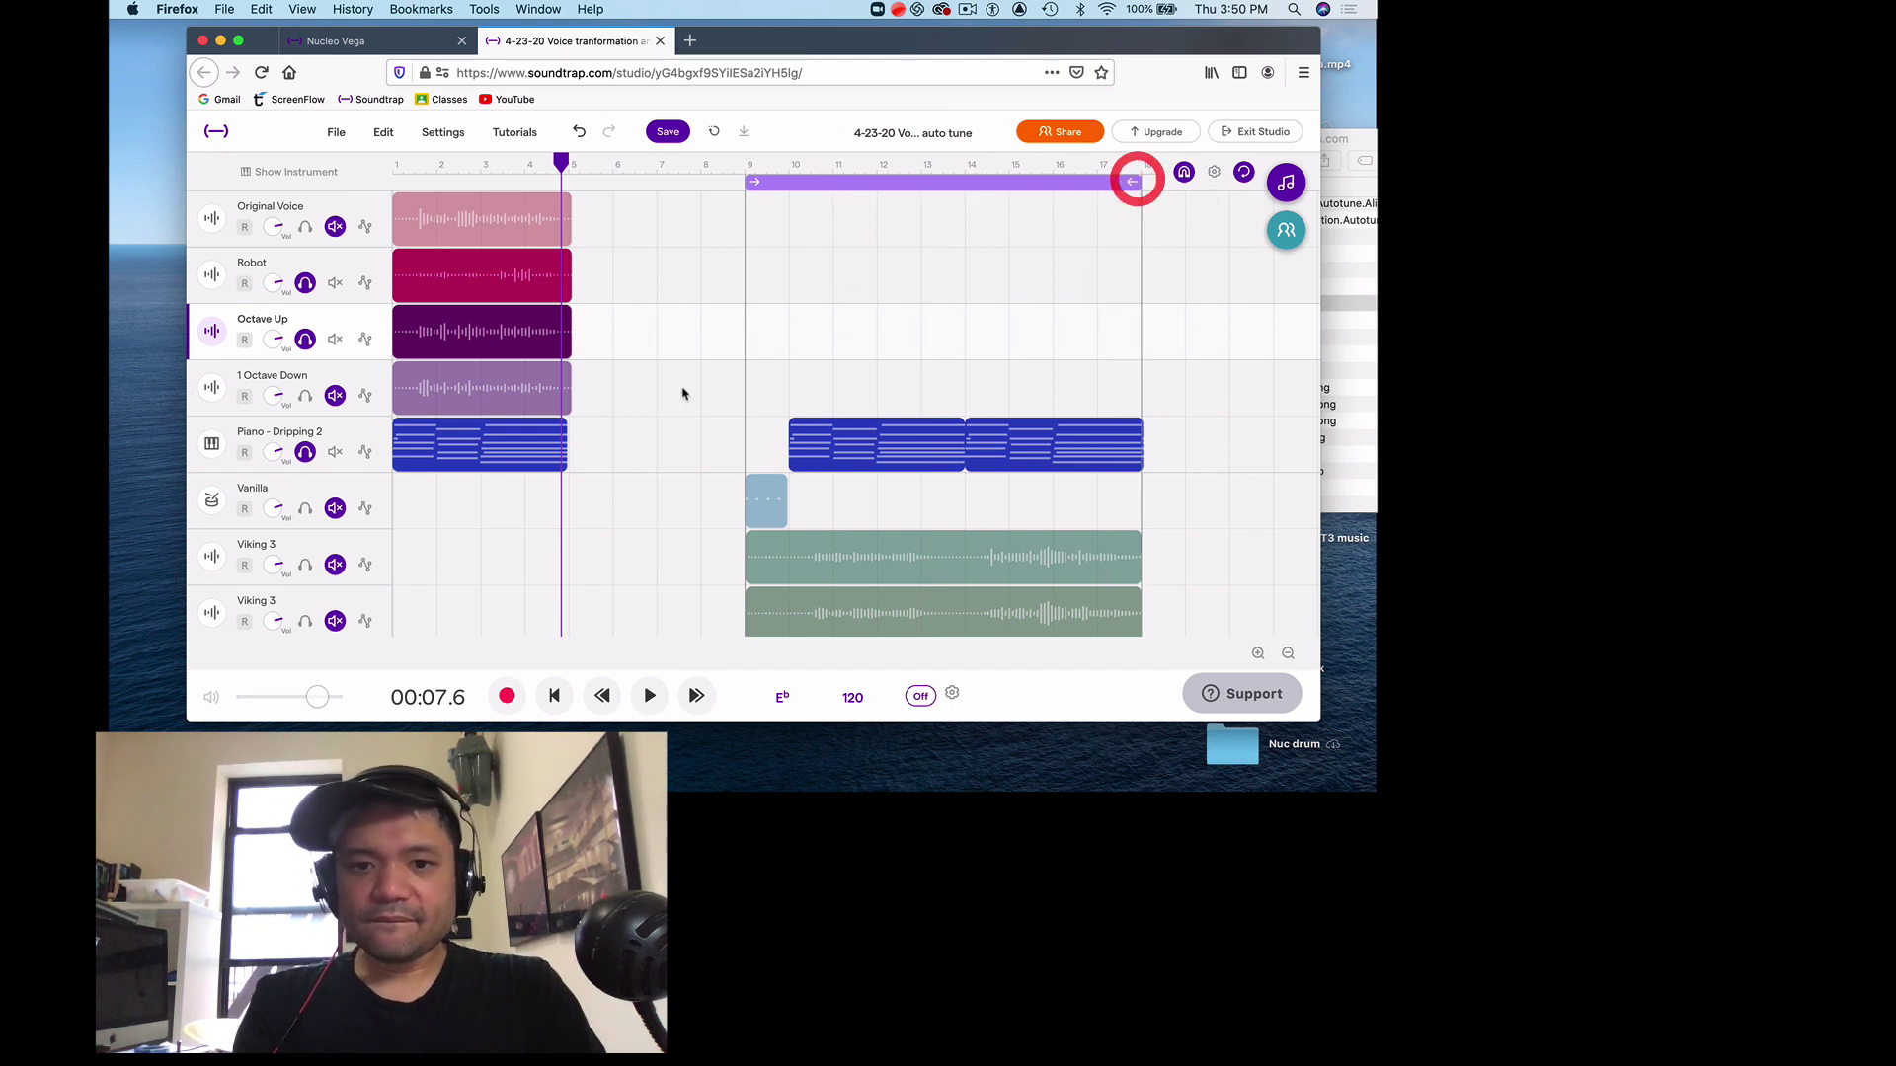
{"action": "left_click", "coordinate": [305, 452]}
{"action": "left_click", "coordinate": [305, 452]}
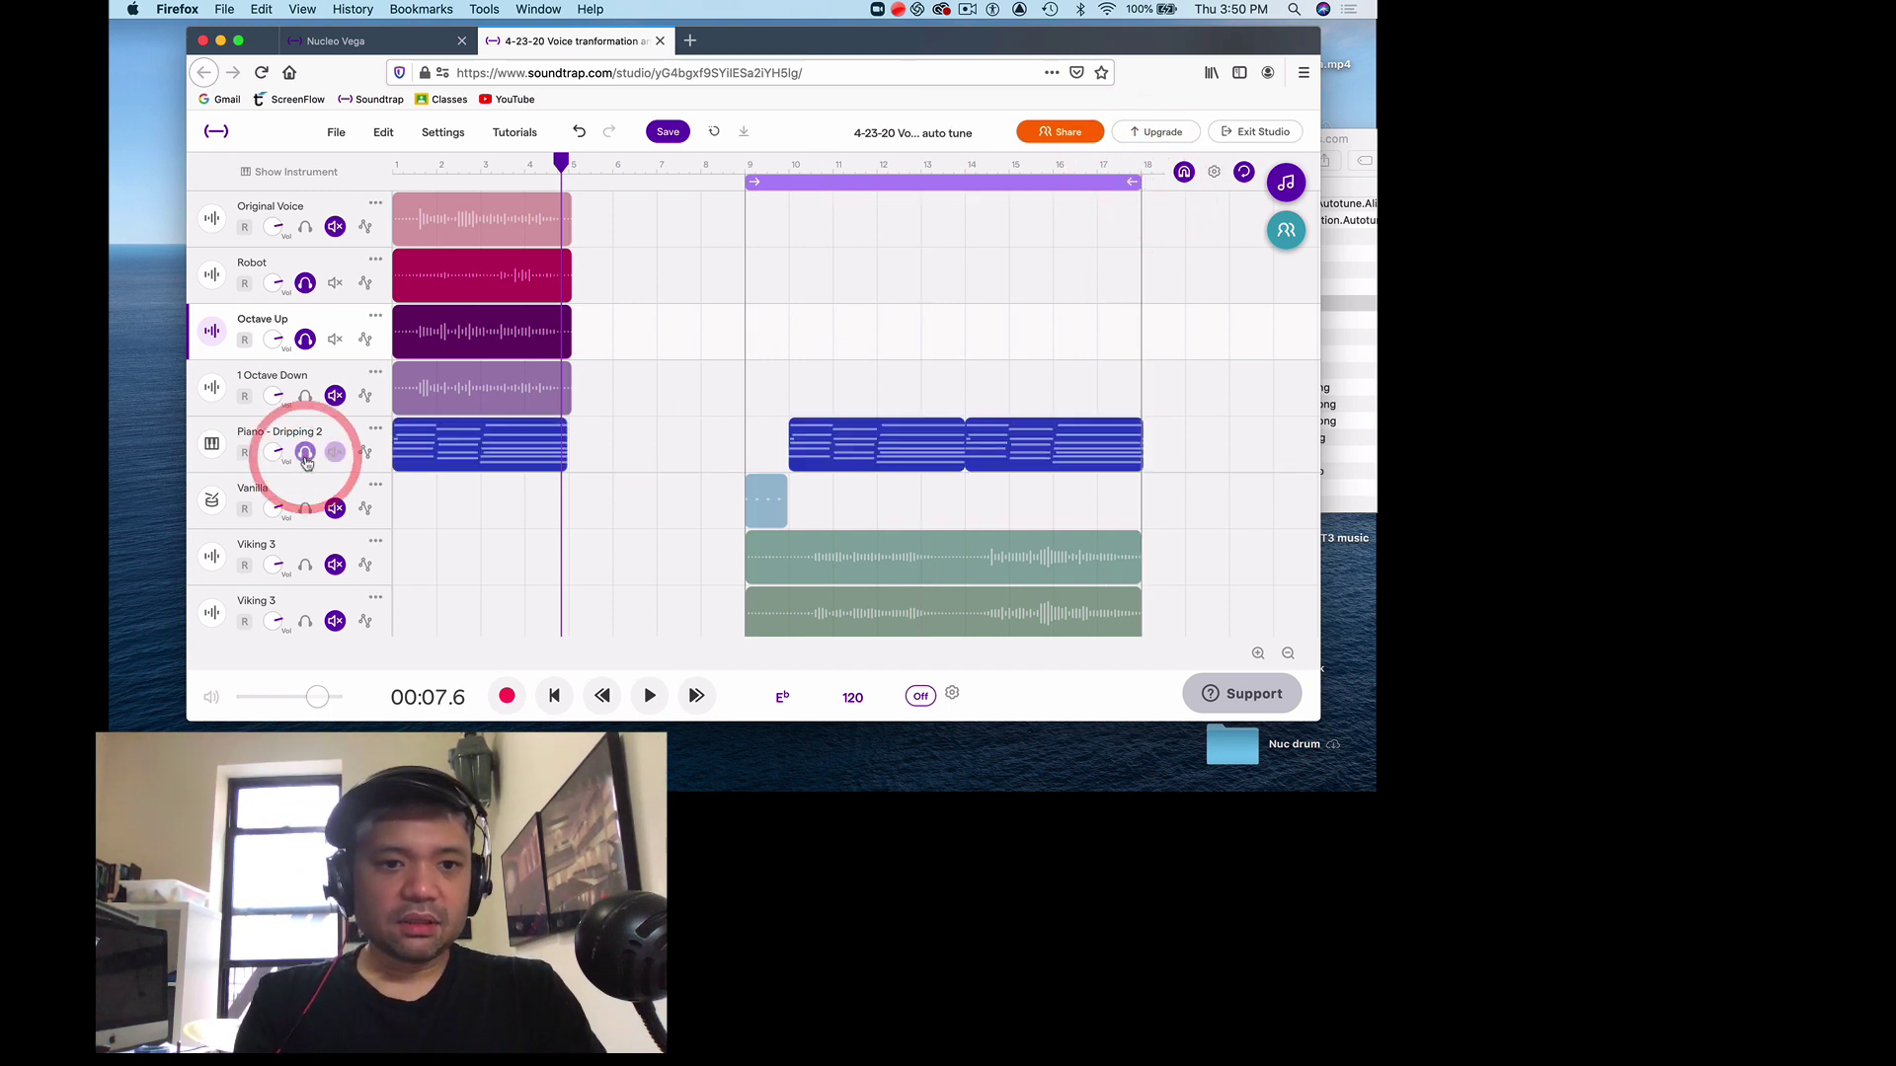
{"action": "left_click", "coordinate": [305, 453]}
Unsolo Octave Up and Robot, solo Original Voice, and put the playhead at bar 9.
{"action": "left_click", "coordinate": [305, 339]}
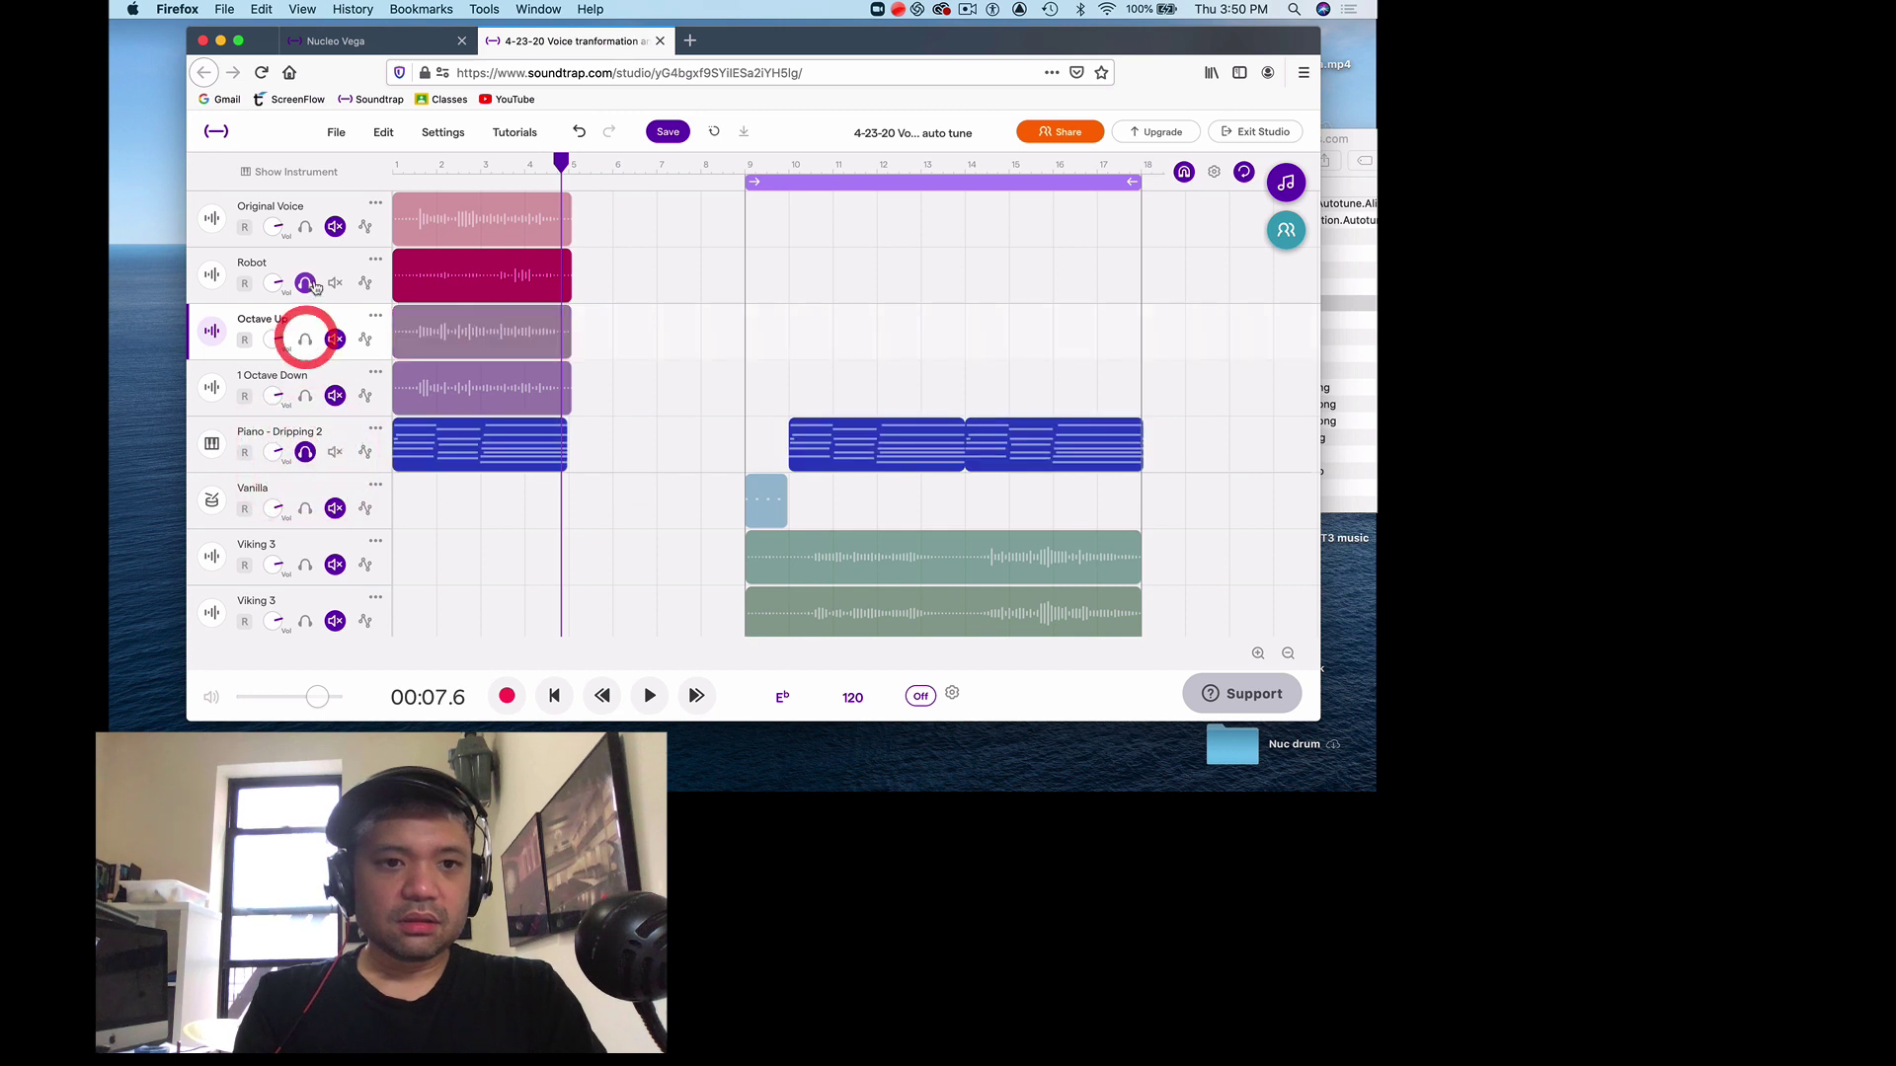
{"action": "left_click", "coordinate": [305, 283]}
{"action": "left_click", "coordinate": [306, 227]}
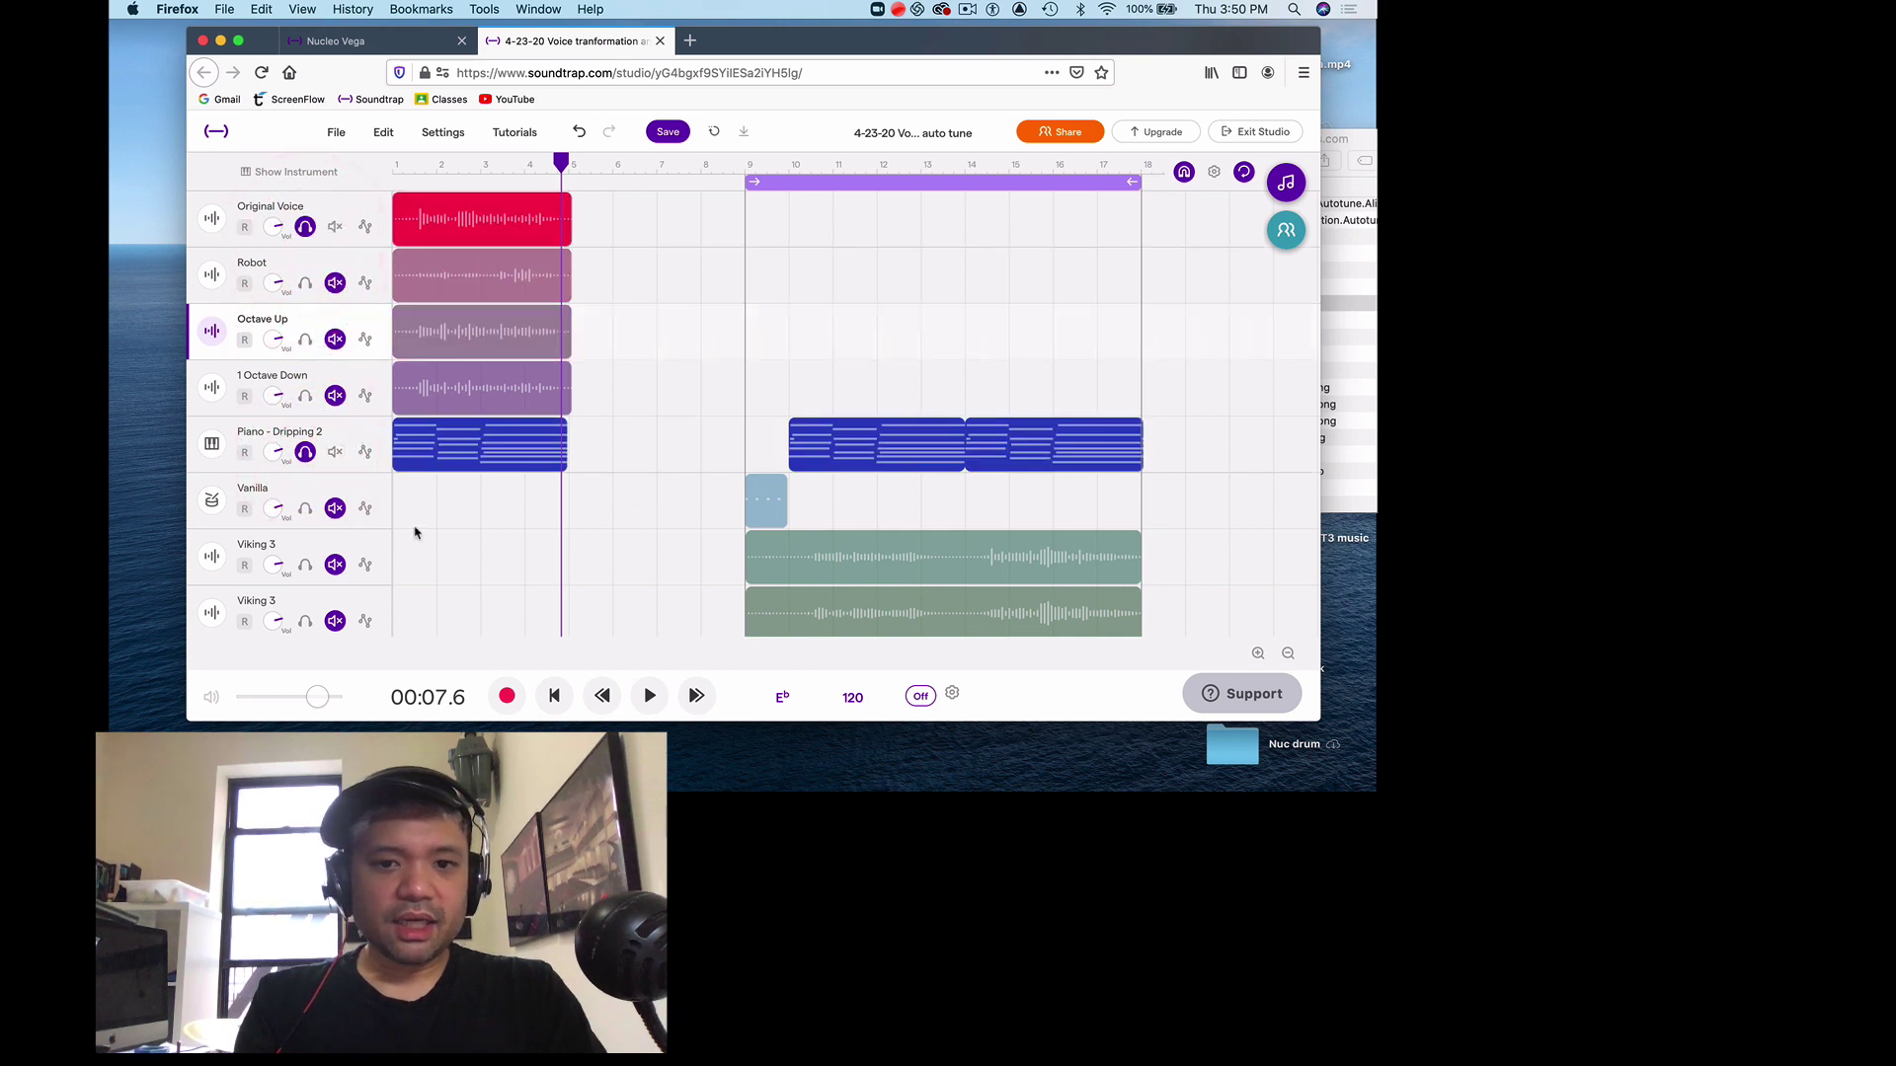
{"action": "scroll", "coordinate": [414, 533], "scroll_direction": "down", "scroll_amount": 1}
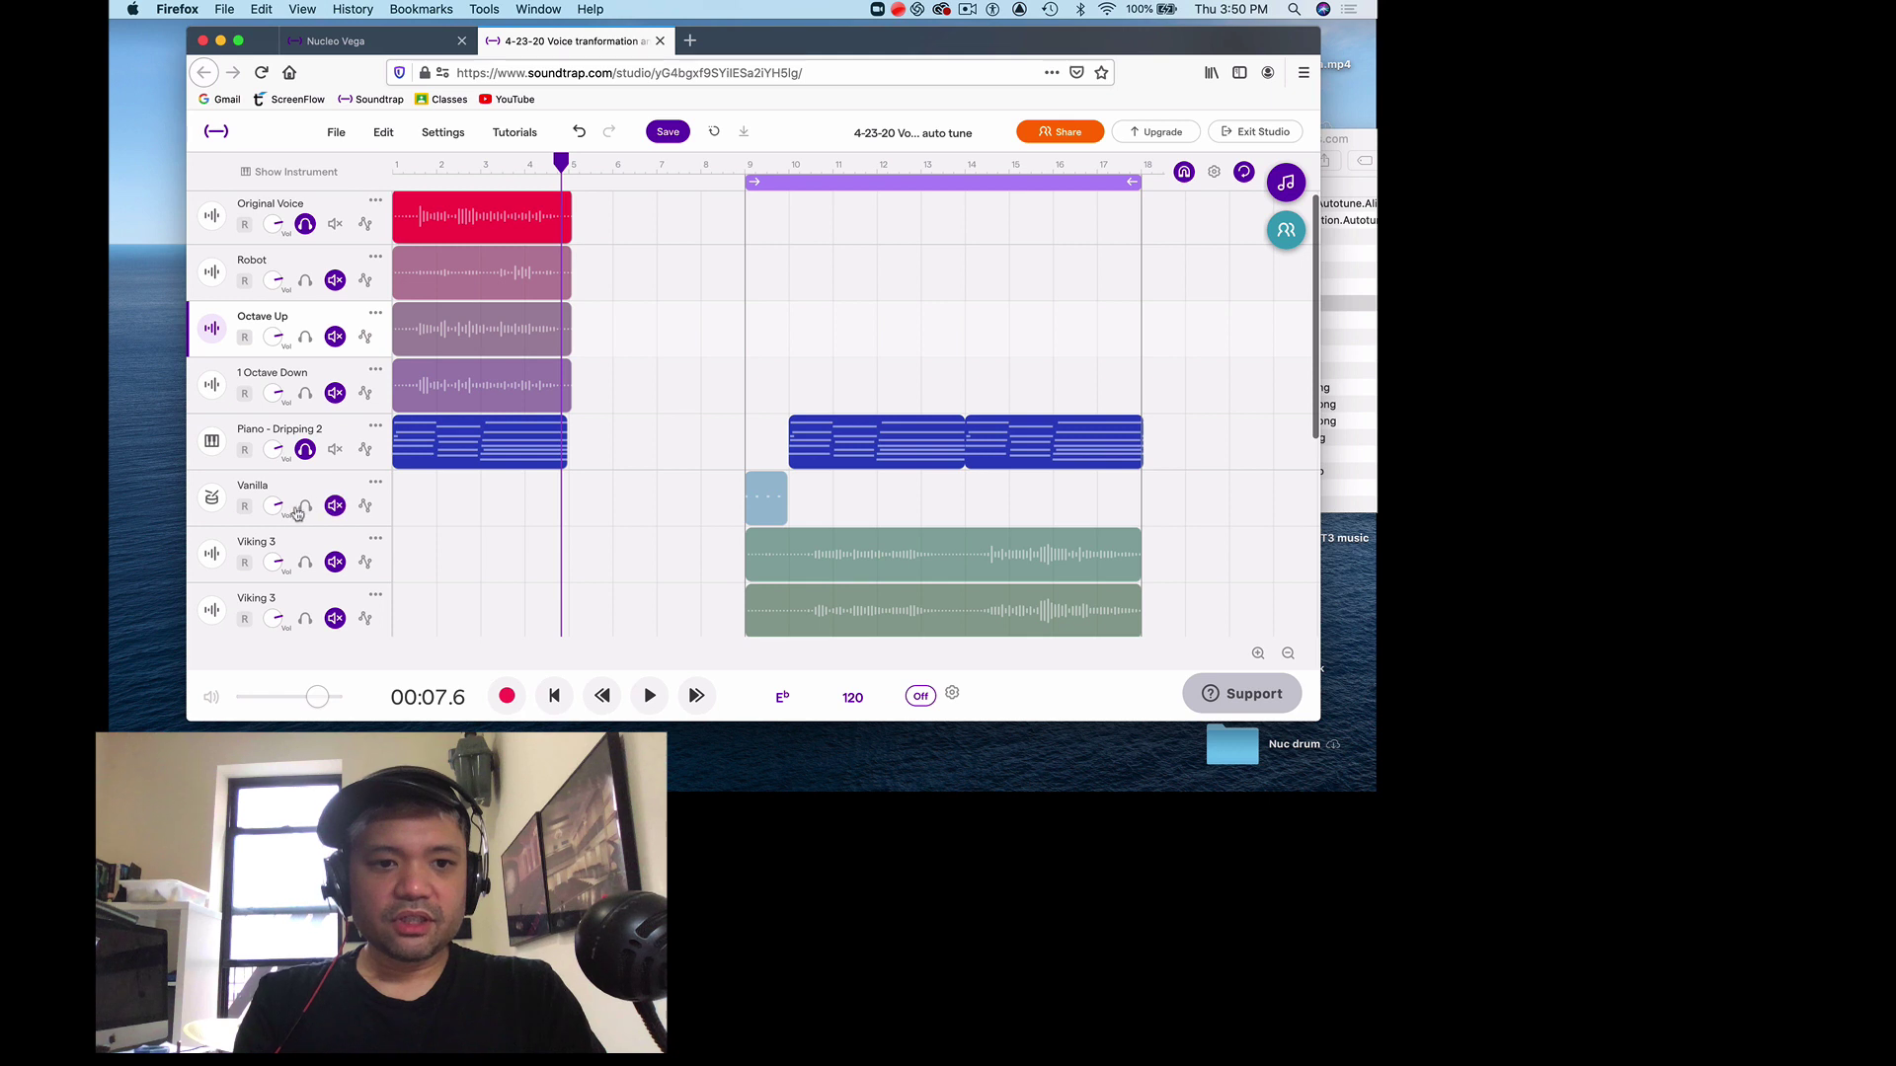
{"action": "left_click", "coordinate": [746, 163]}
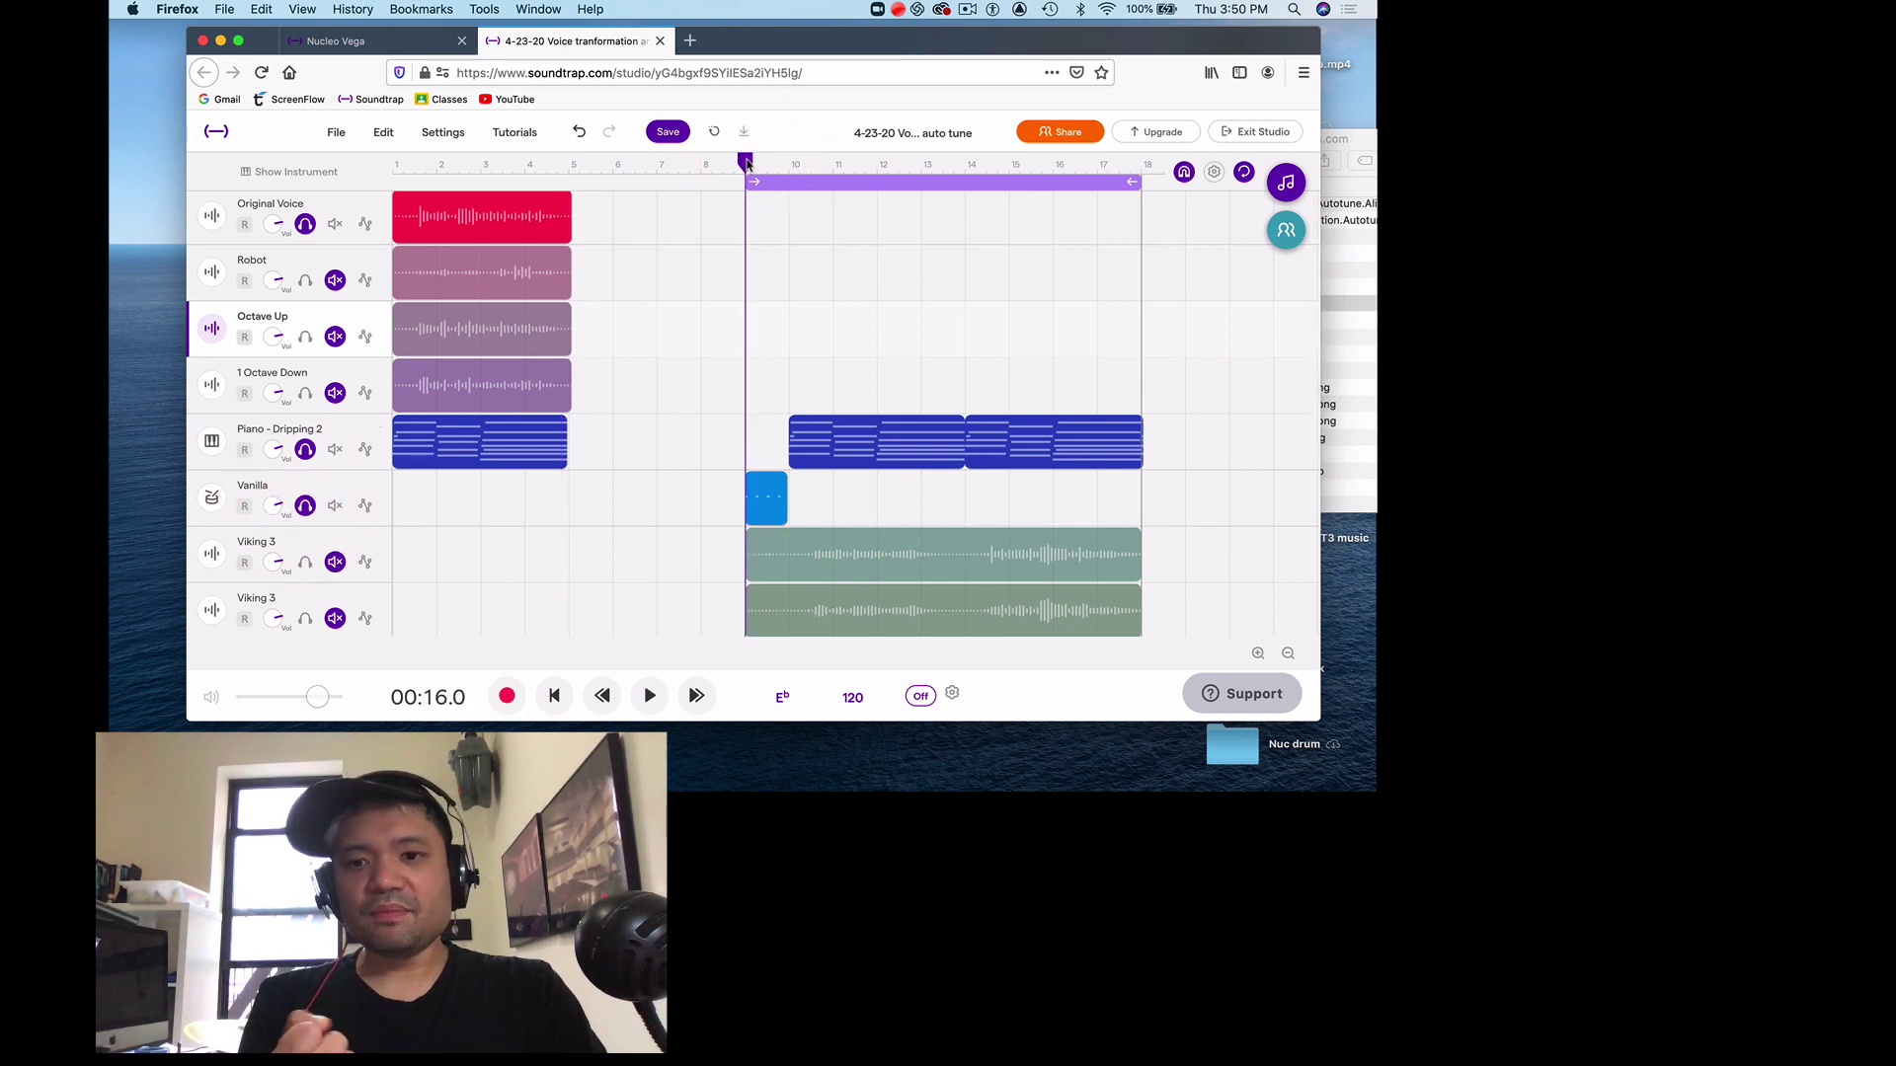
Play the loop with the first Viking 3 track soloed, then move the solo to the second Viking 3 track.
{"action": "key", "text": "space"}
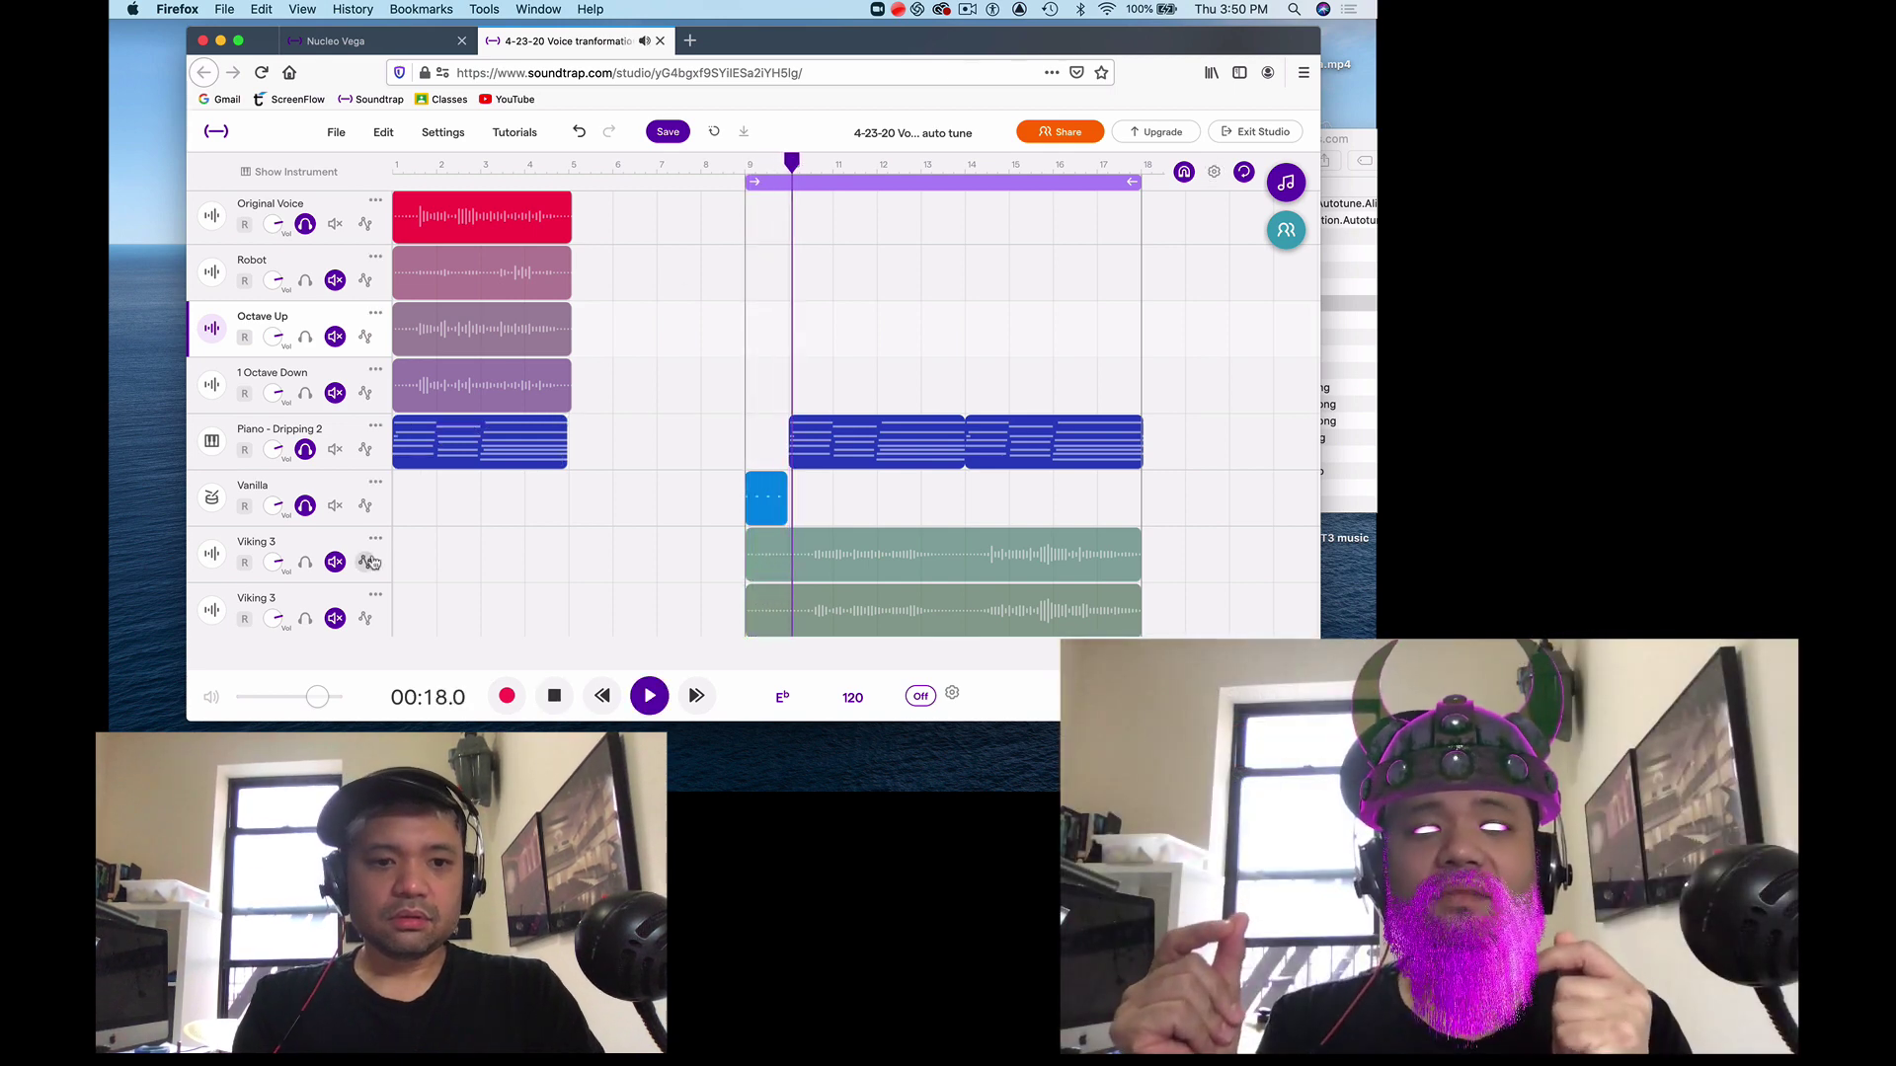
{"action": "left_click", "coordinate": [304, 561]}
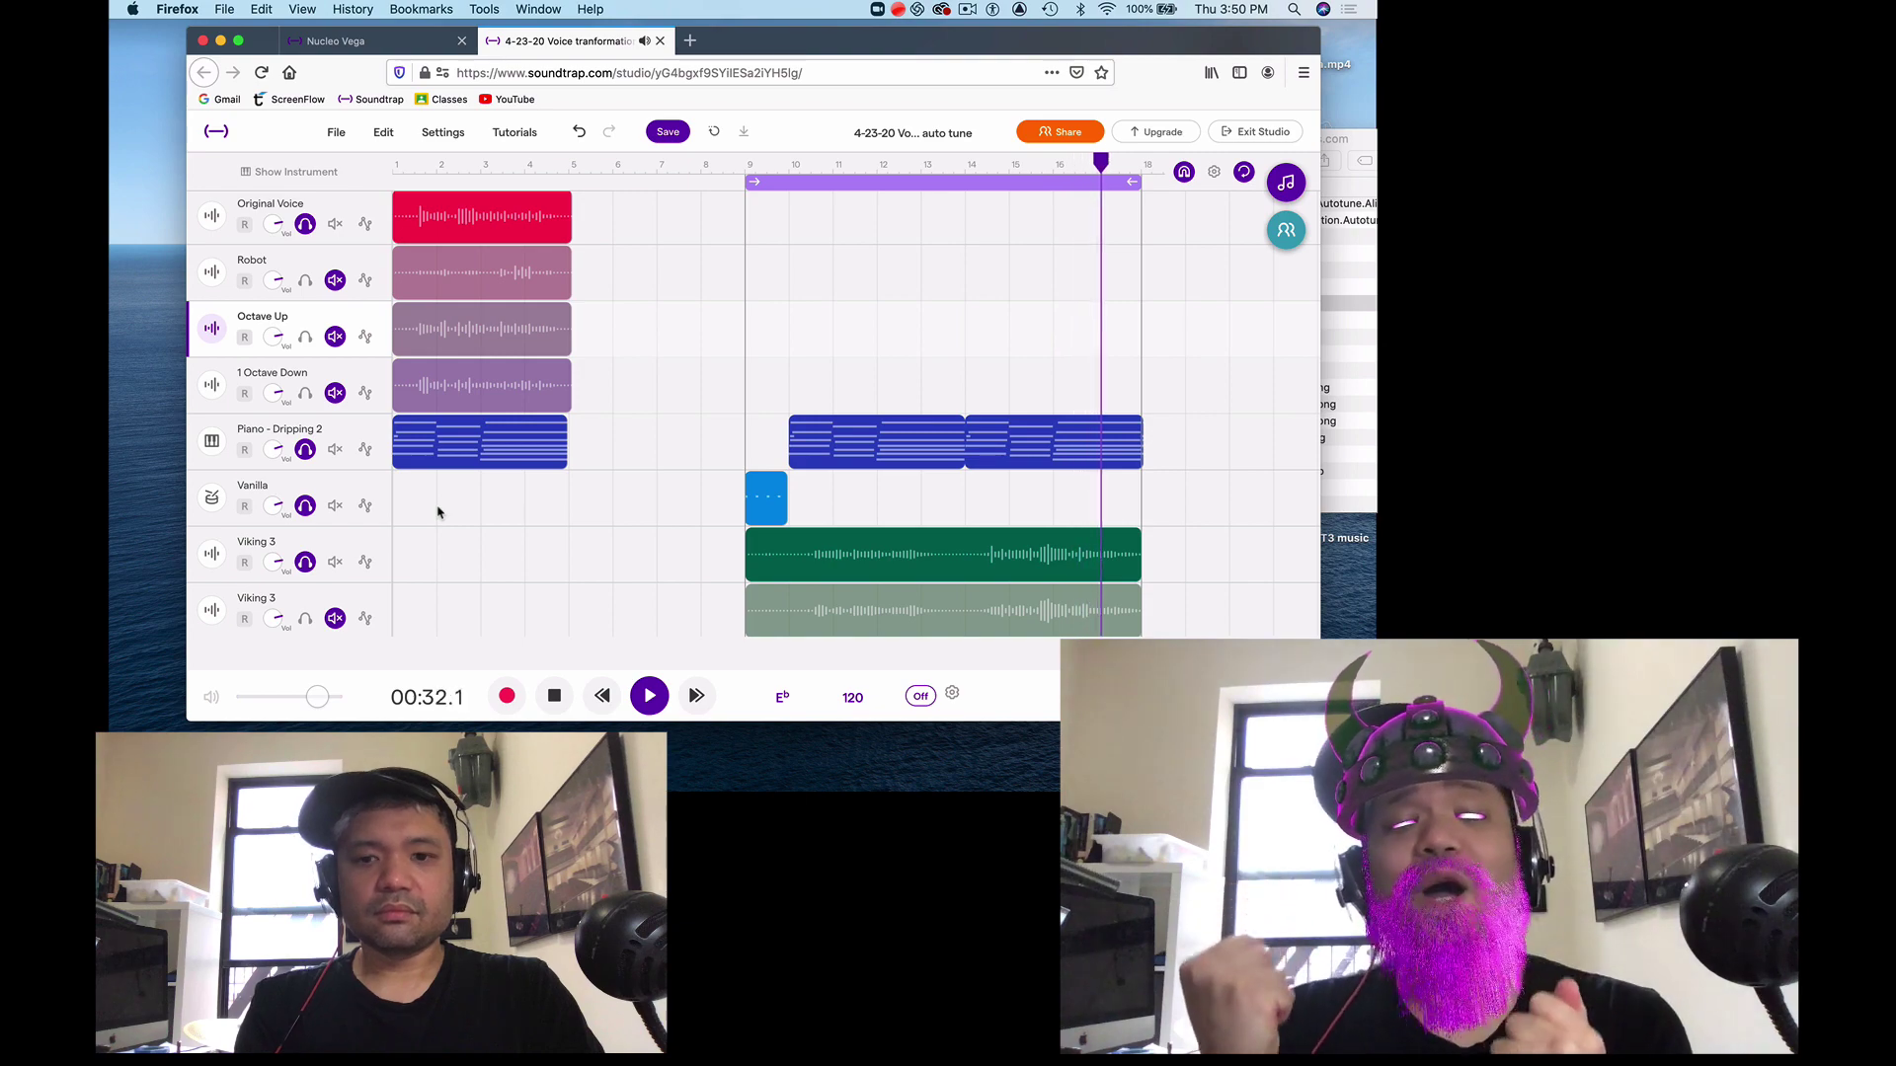
{"action": "key", "text": "space"}
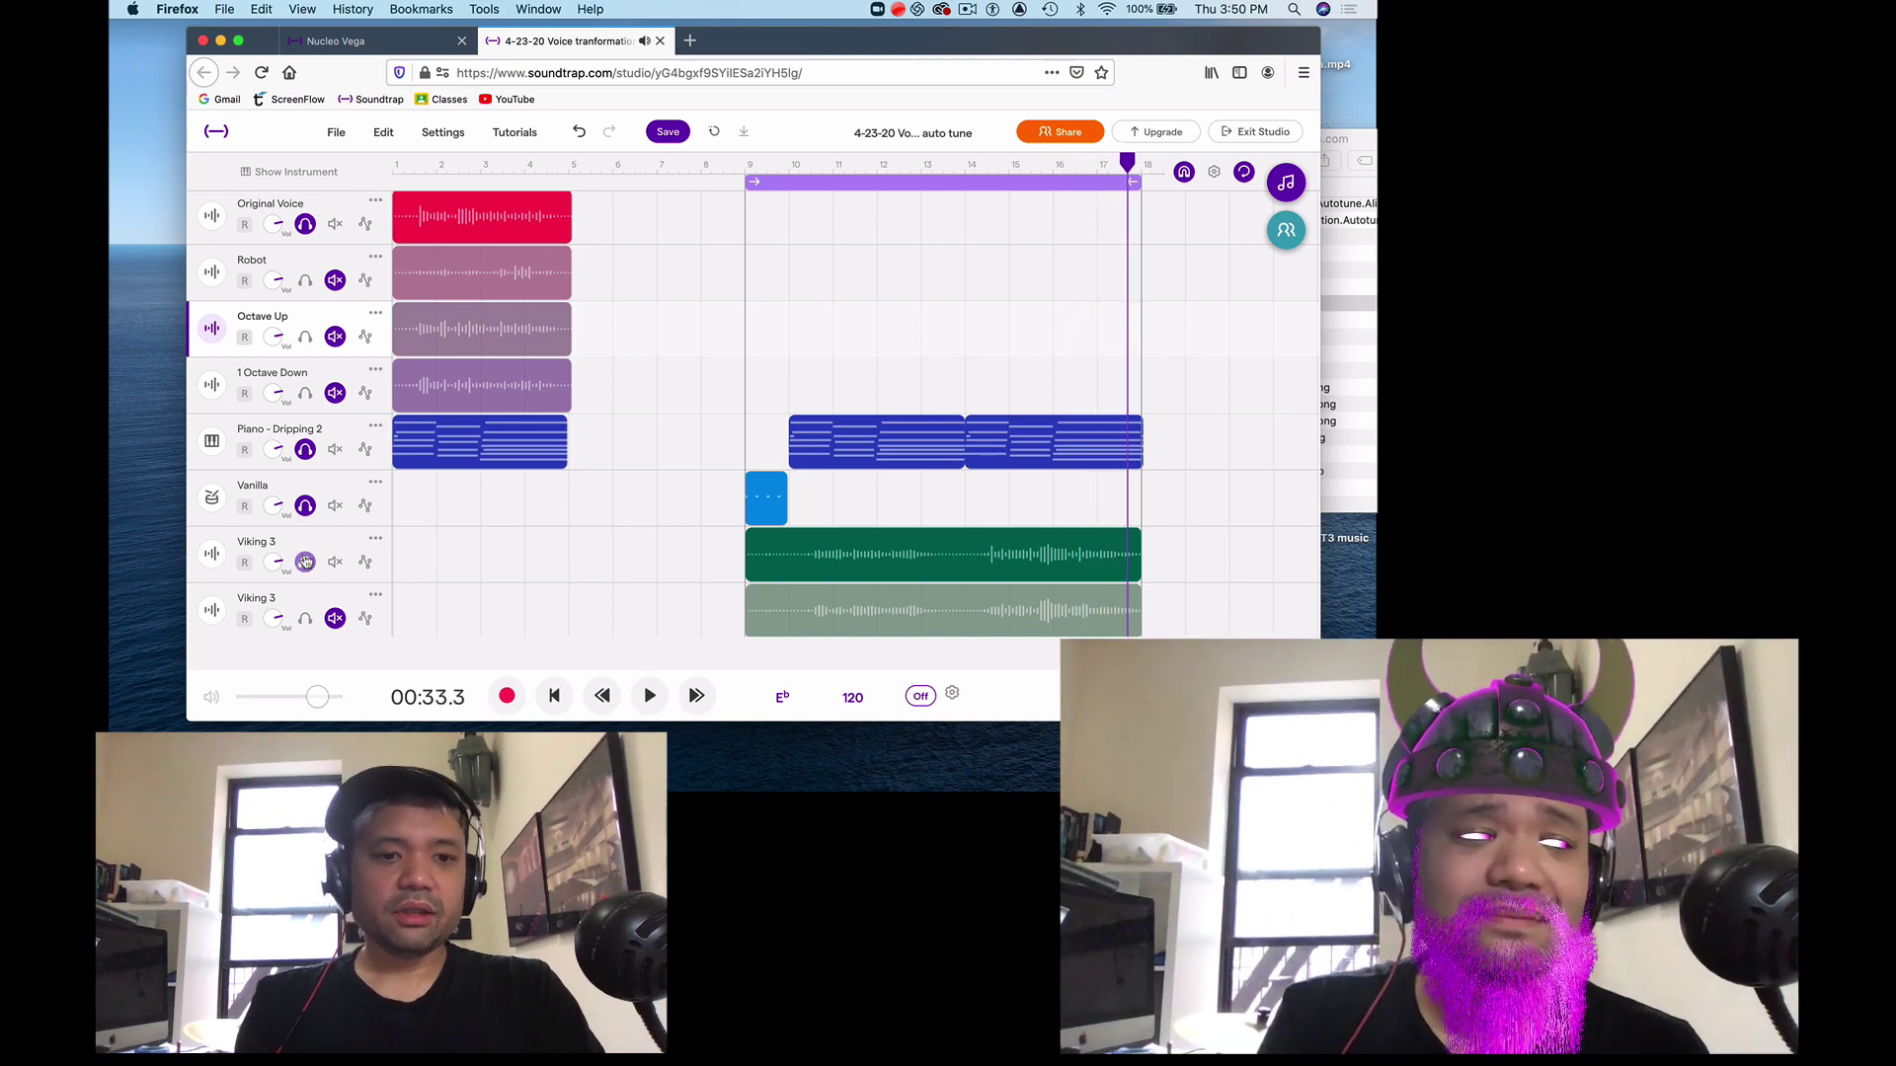
{"action": "left_click", "coordinate": [306, 562]}
{"action": "left_click", "coordinate": [305, 618]}
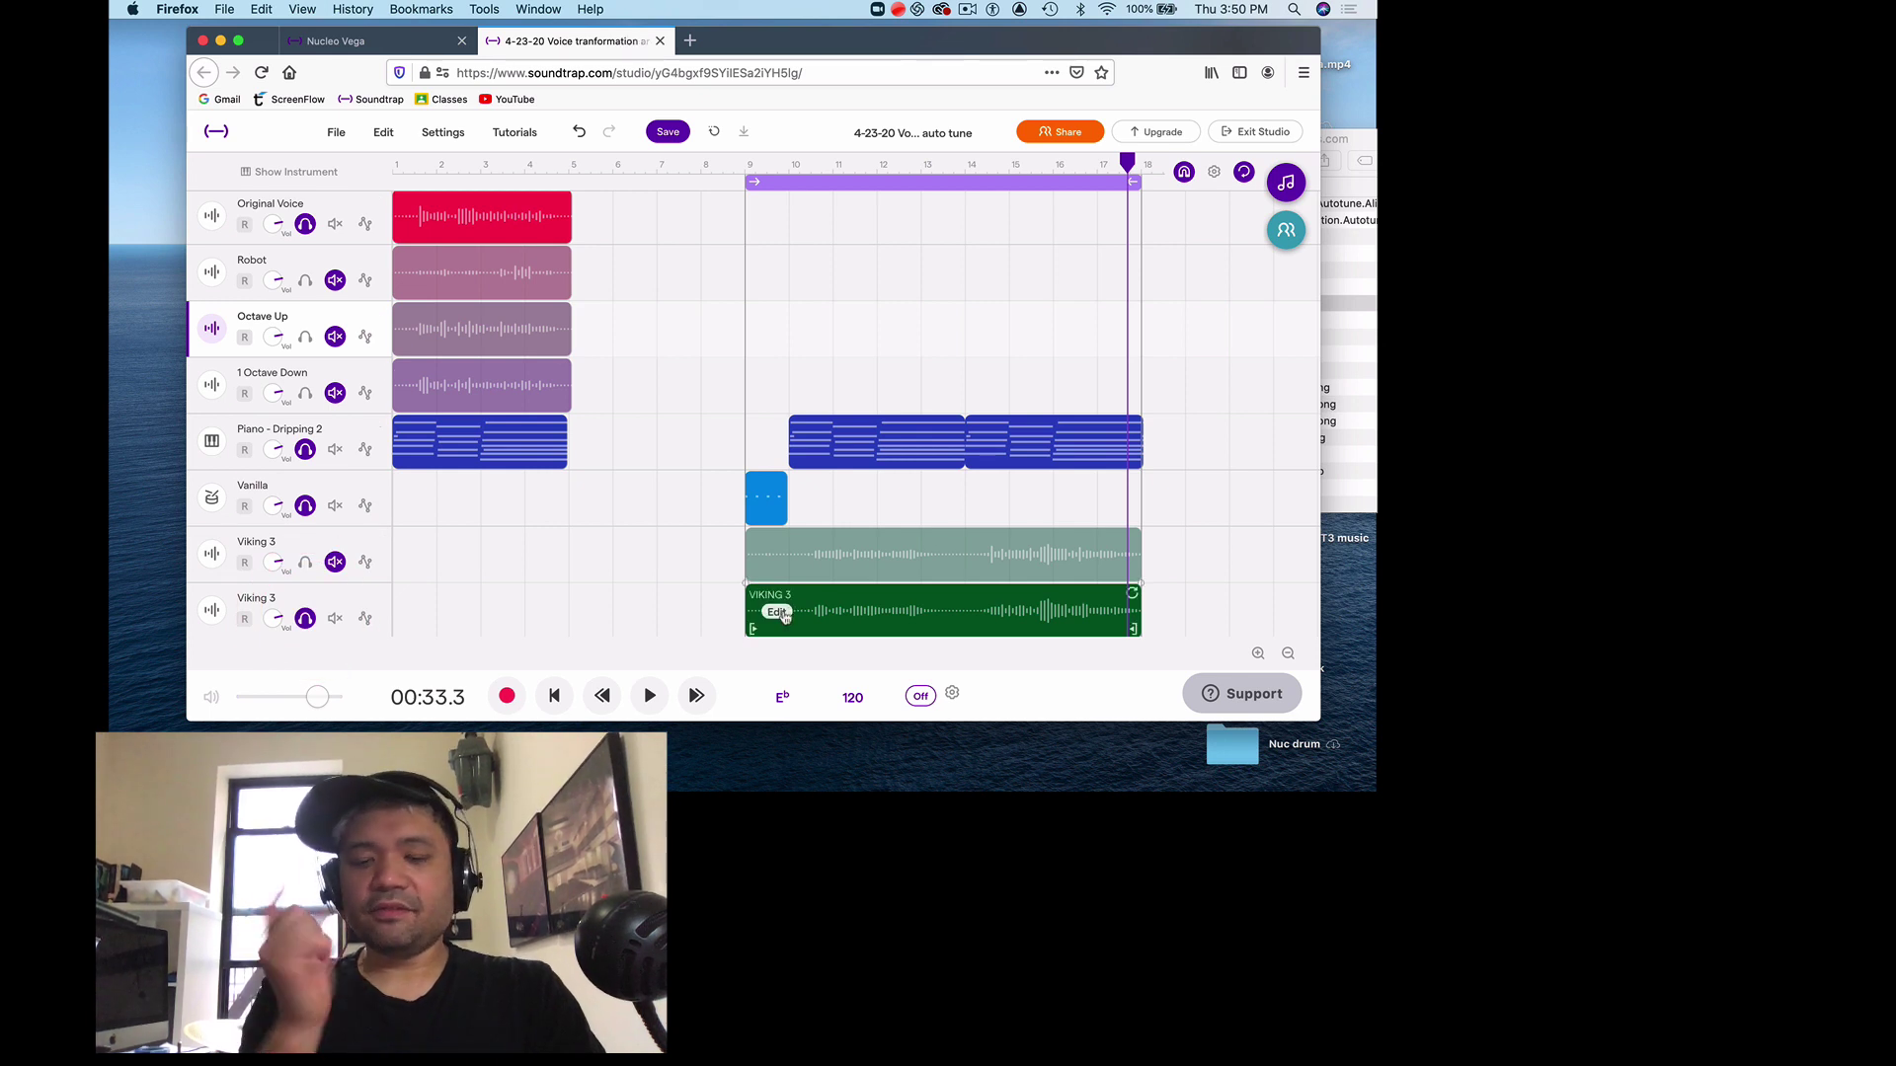
Set Auto-Tune on the second Viking 3 clip to Eb Major, heavy, then unsolo Vanilla.
{"action": "left_click", "coordinate": [784, 615]}
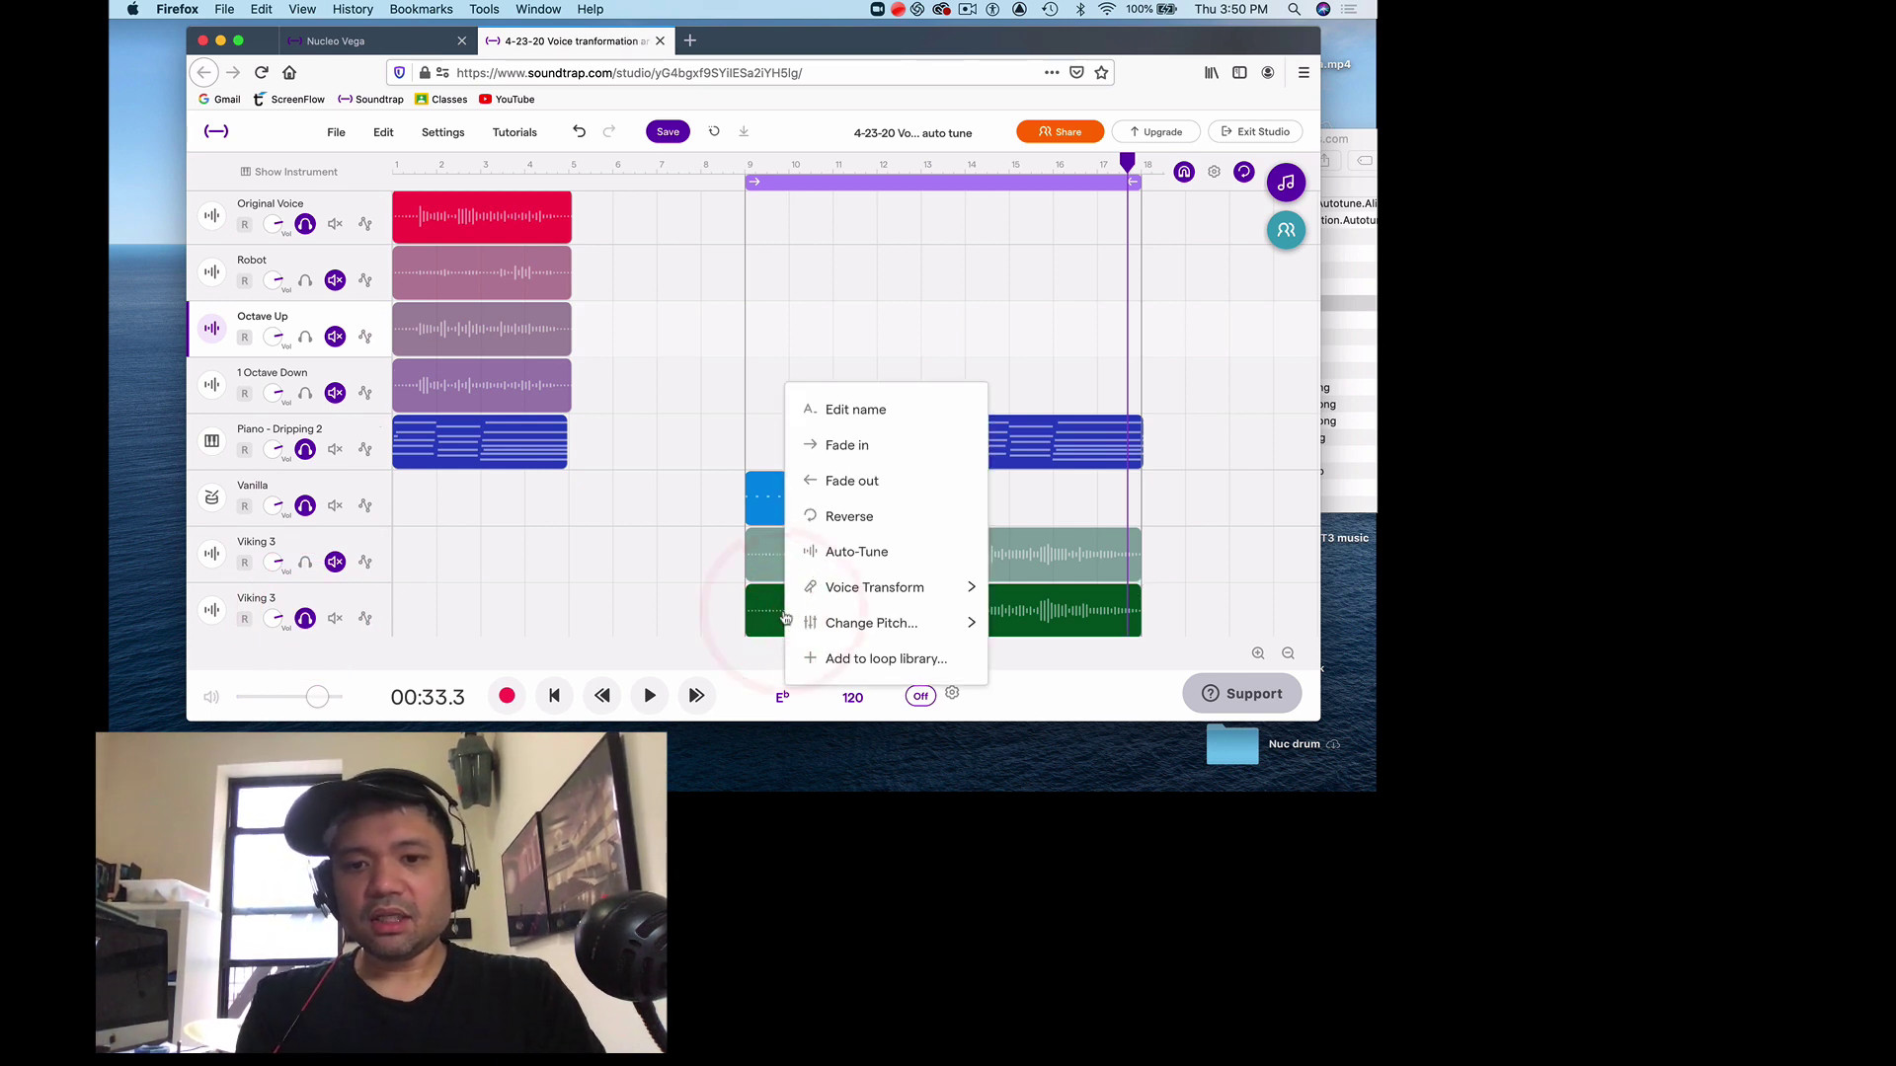
{"action": "mouse_move", "coordinate": [852, 584]}
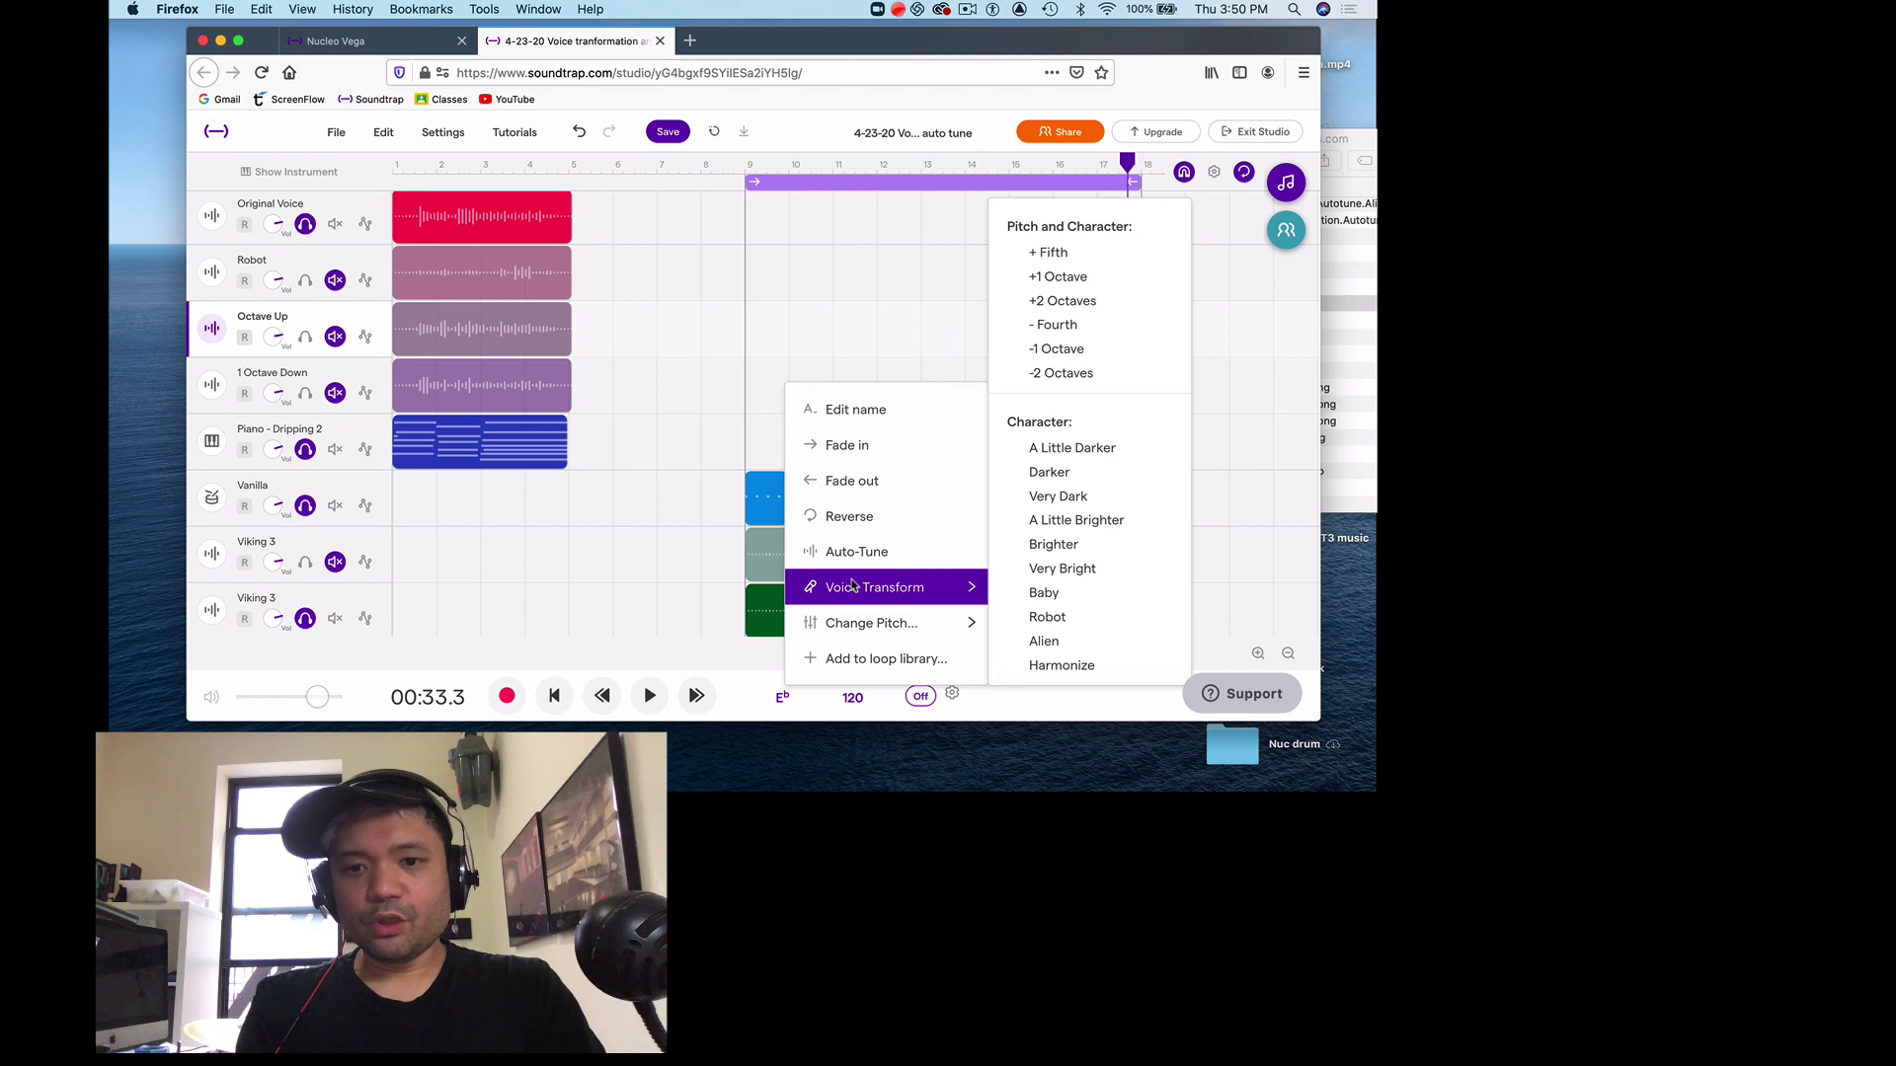
{"action": "left_click", "coordinate": [861, 553]}
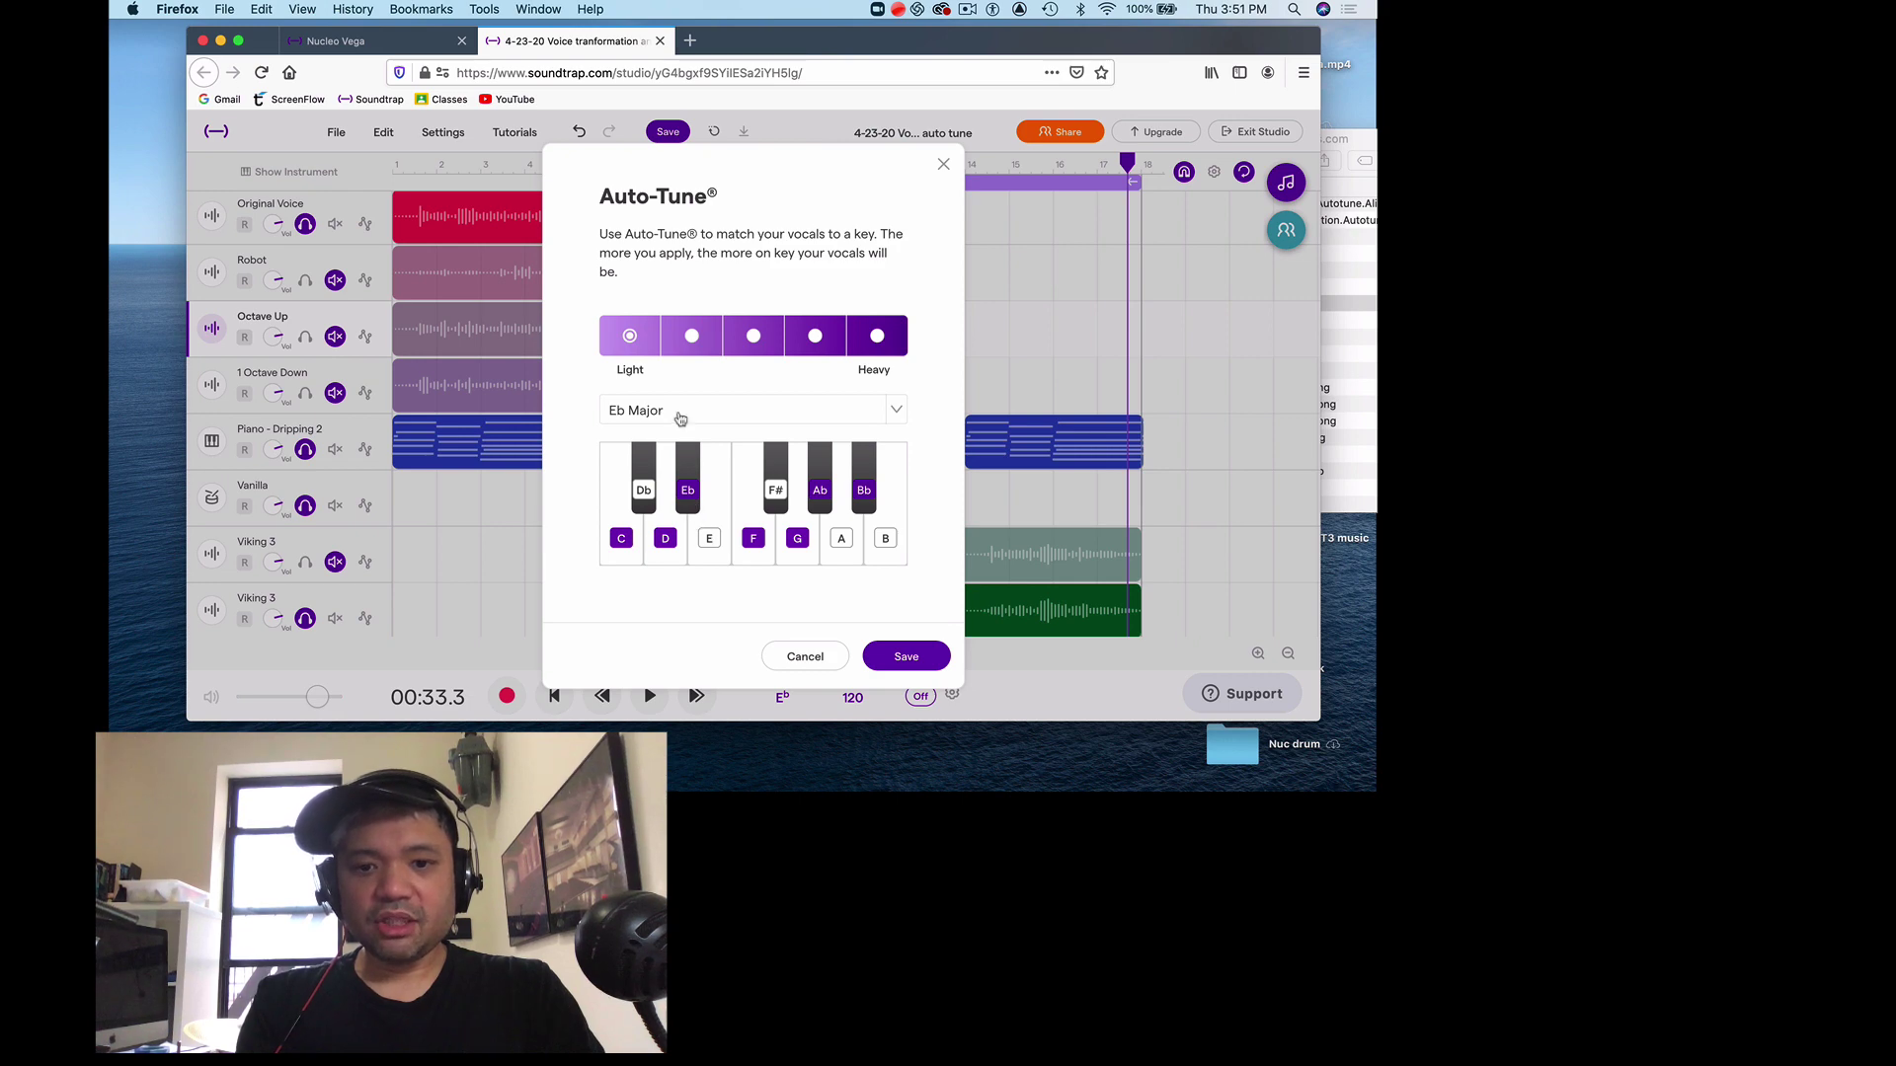
{"action": "left_click", "coordinate": [943, 163]}
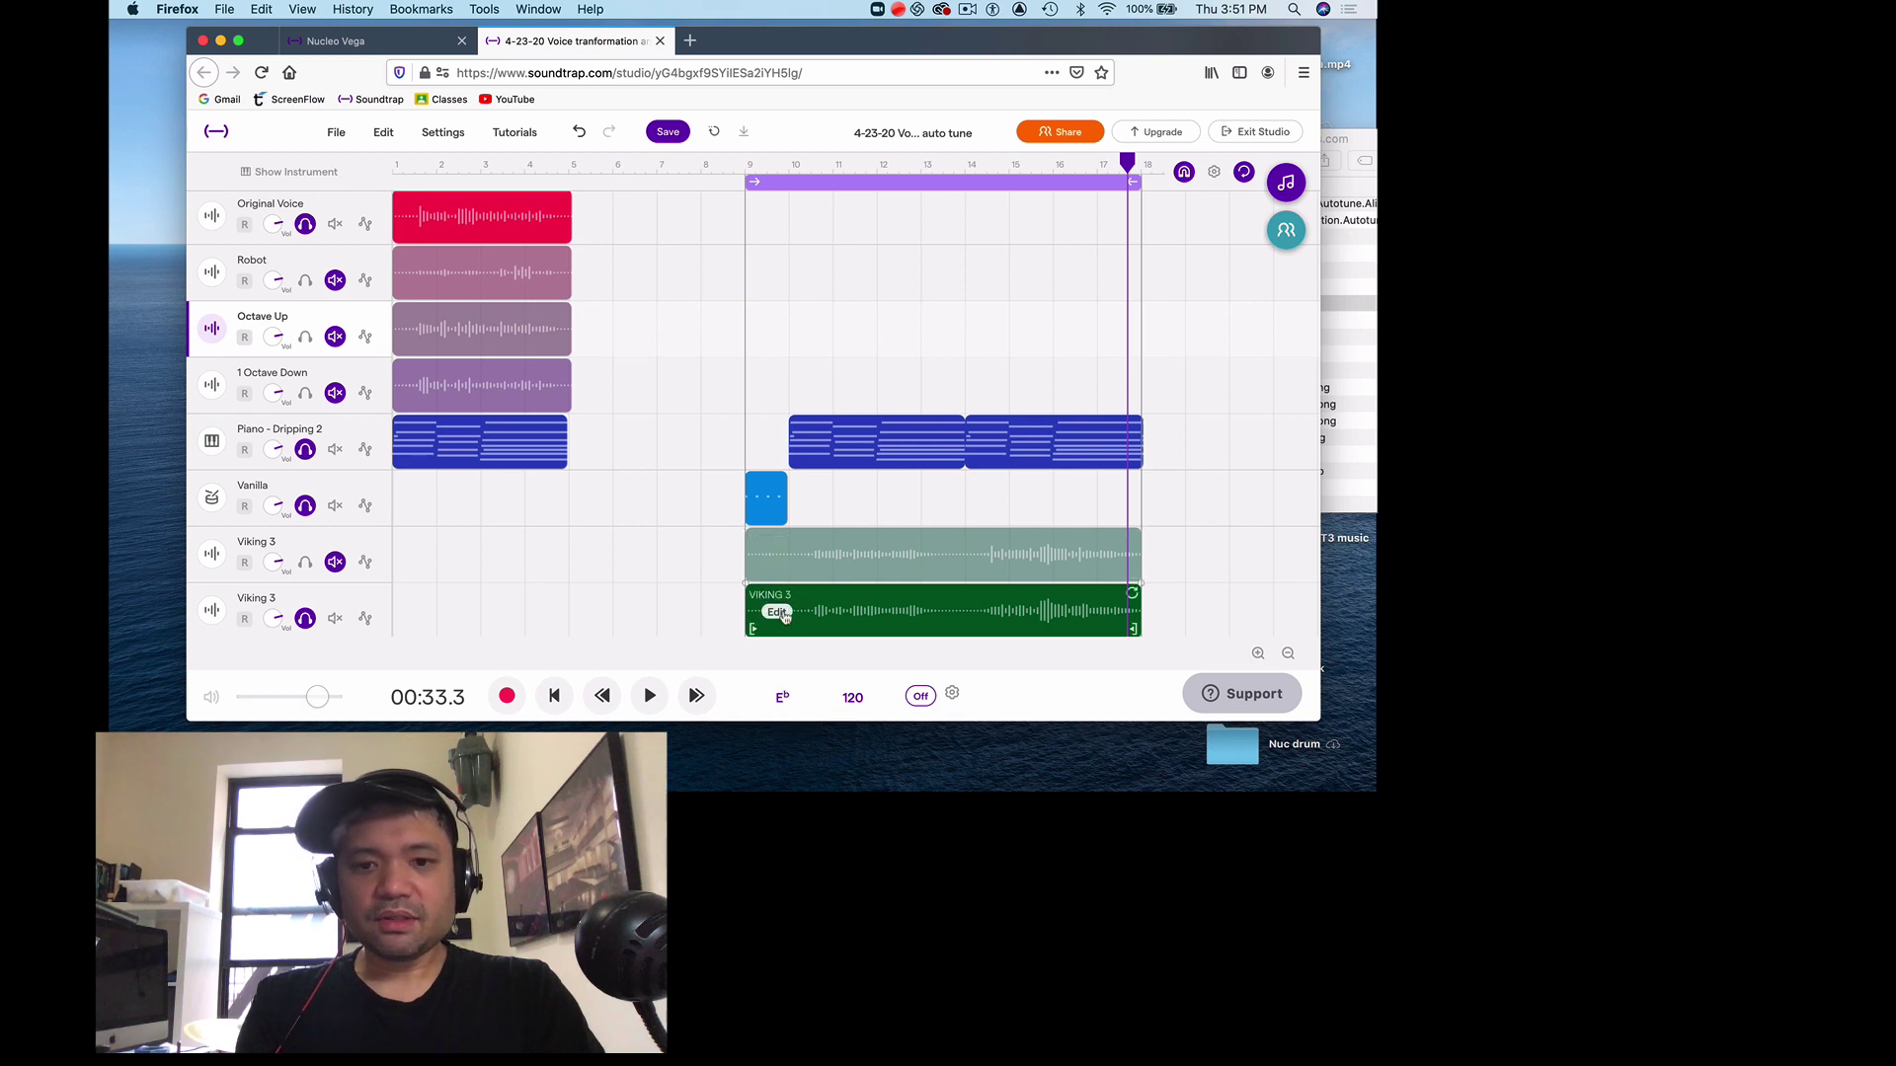
{"action": "left_click", "coordinate": [781, 613]}
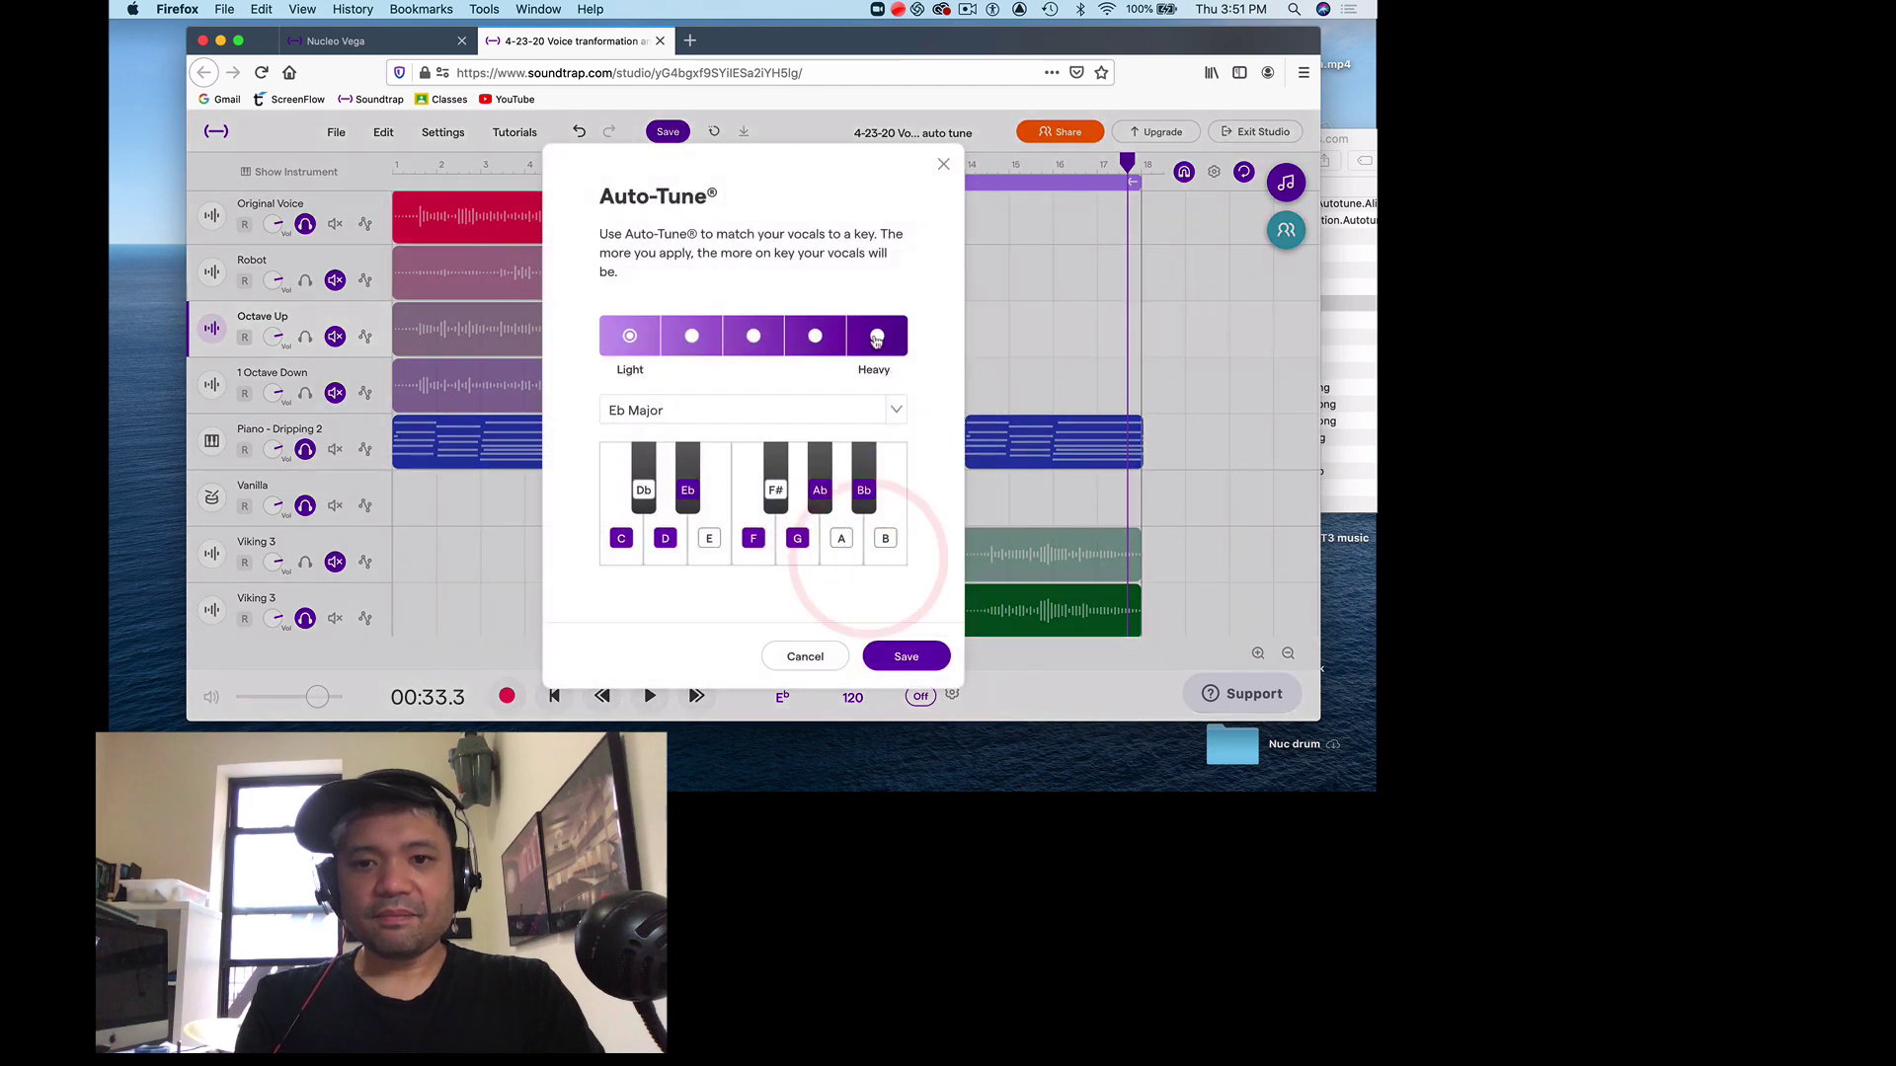
{"action": "left_click", "coordinate": [943, 164]}
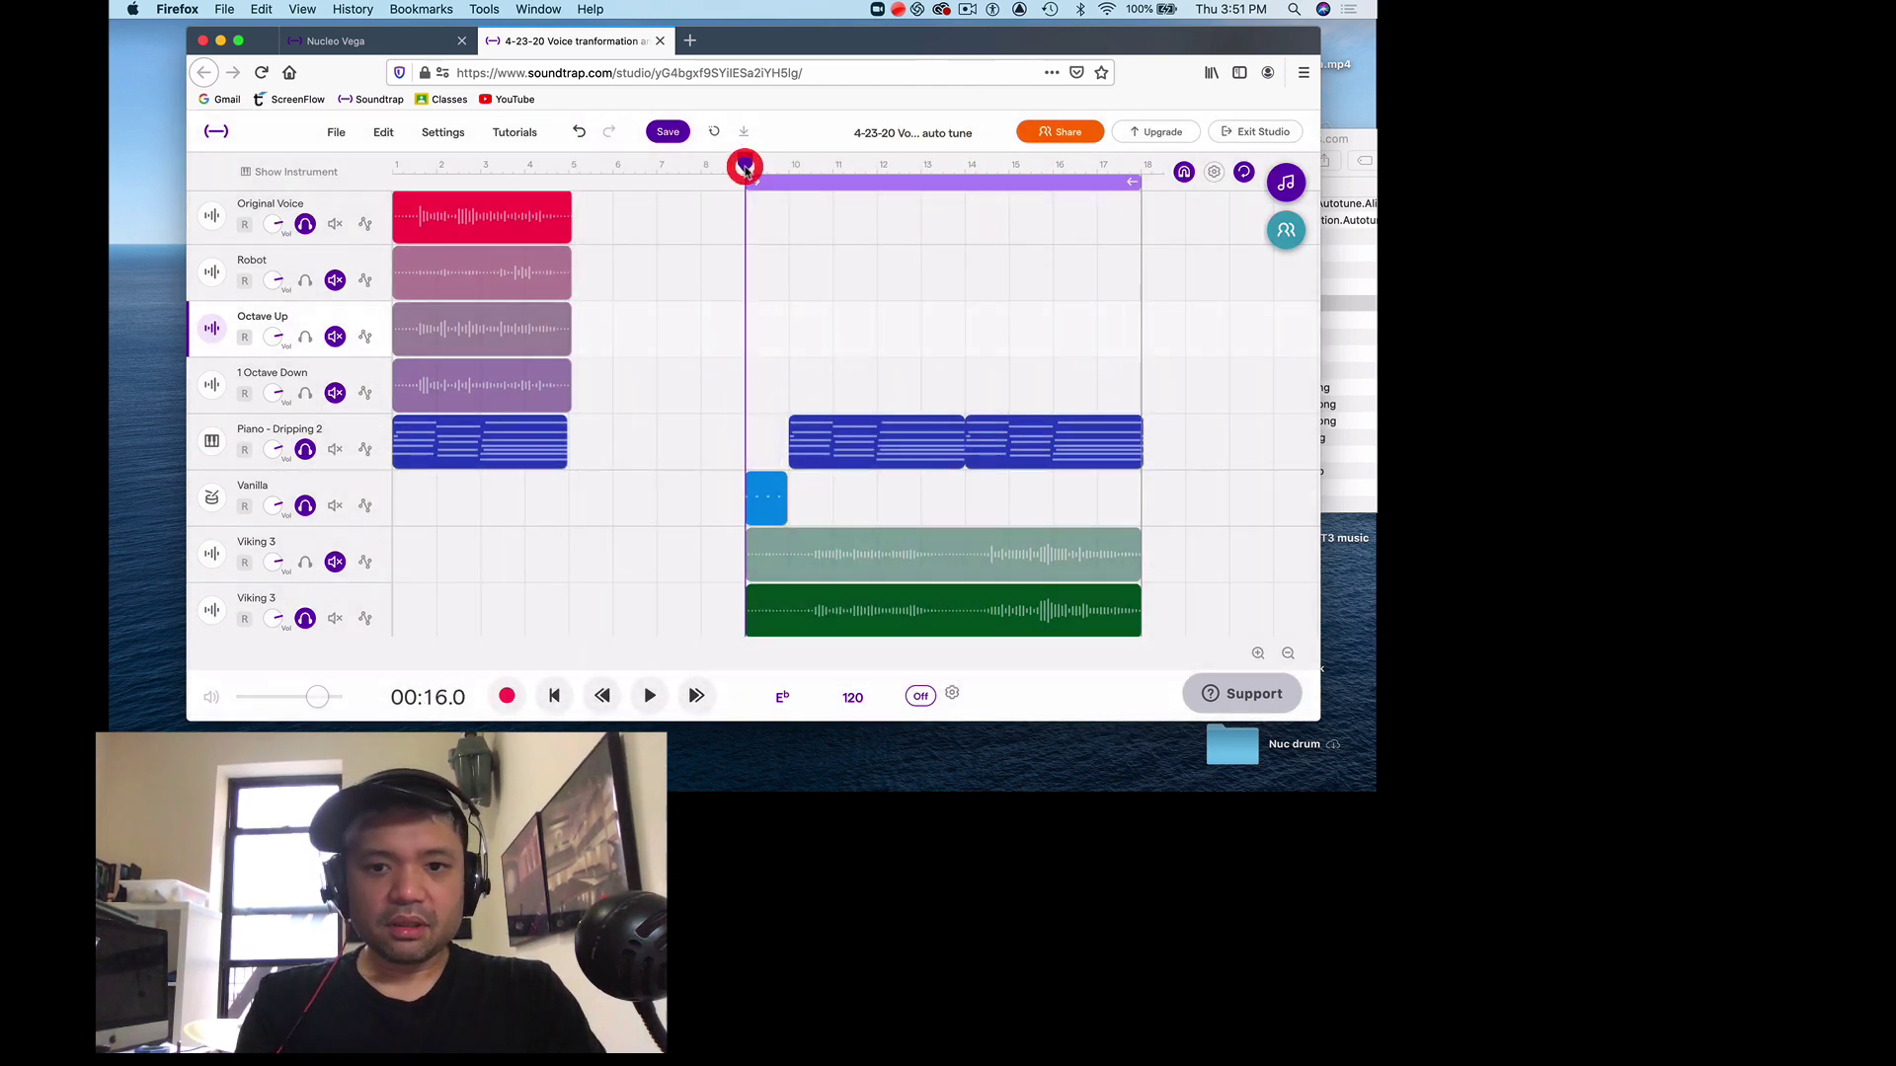
{"action": "left_click", "coordinate": [306, 511]}
Also solo the first Viking 3 track and play both Viking 3 copies together from just before bar 9.
{"action": "key", "text": "space"}
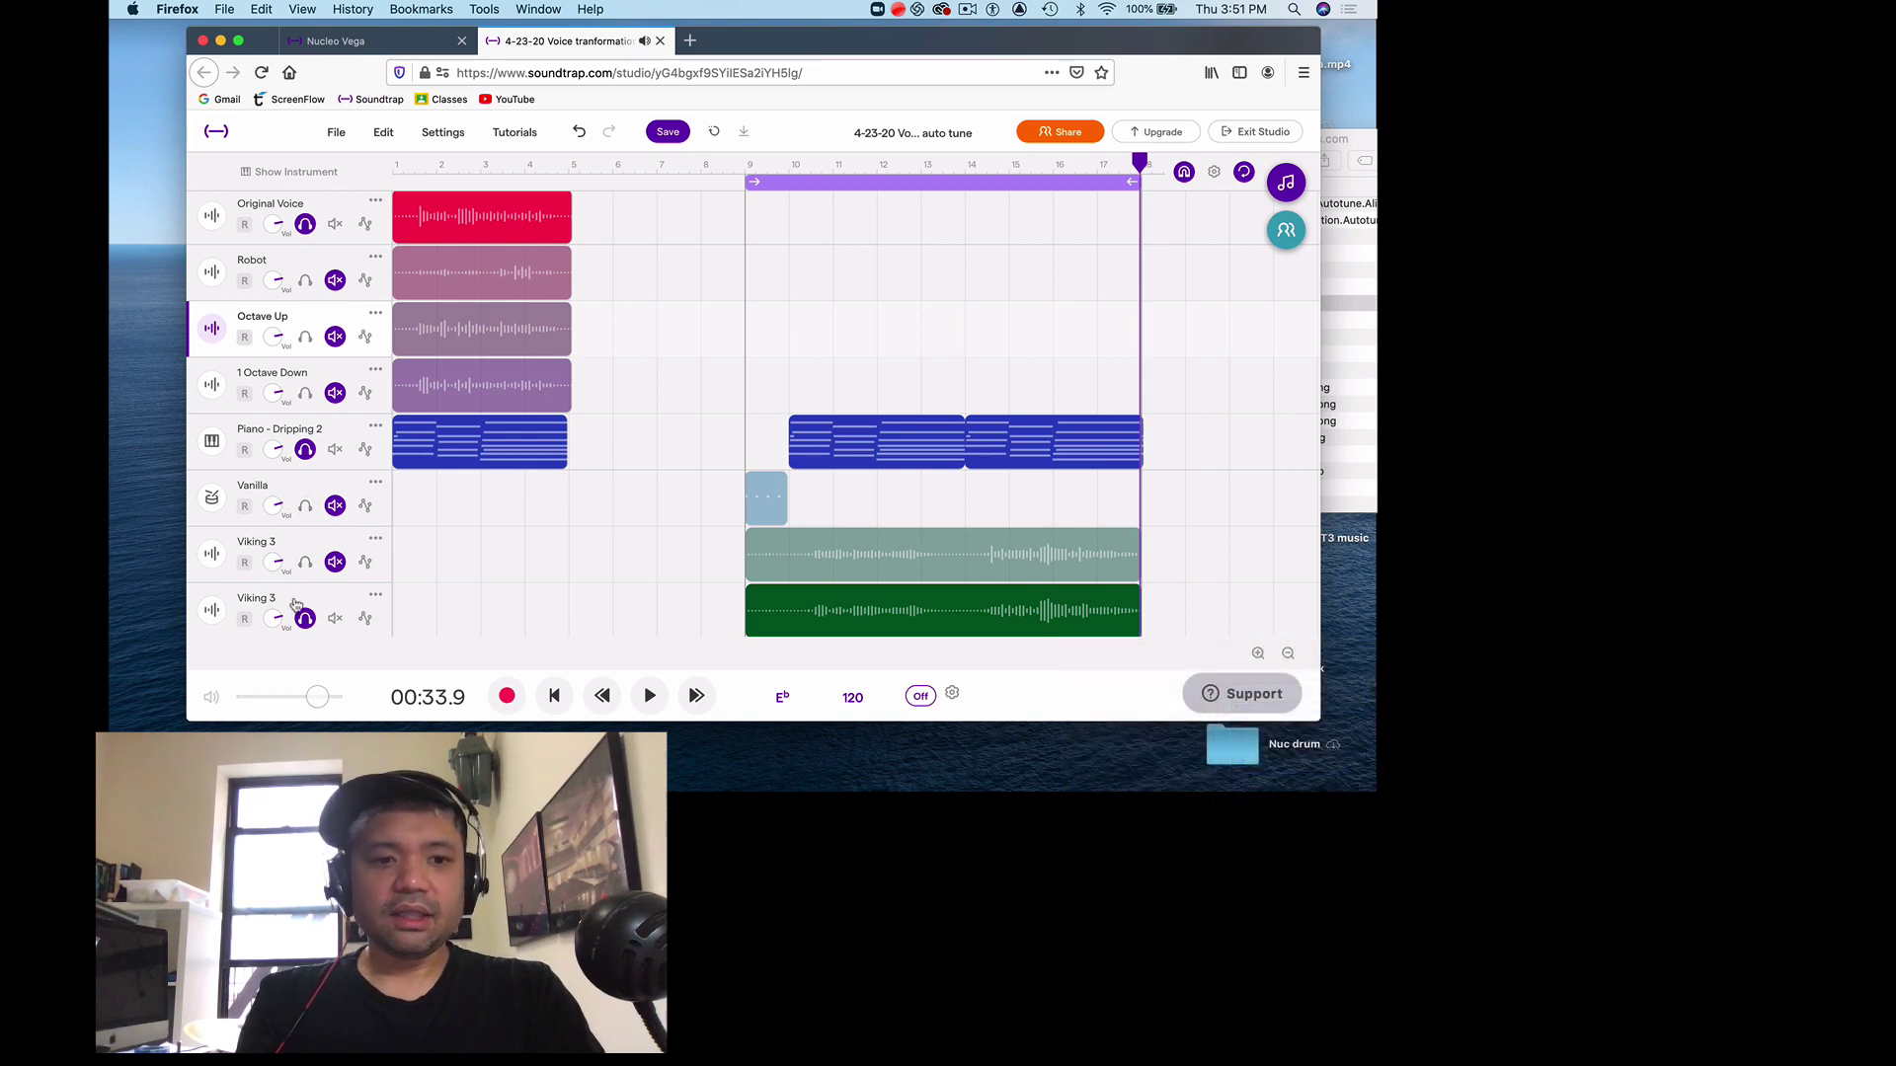
{"action": "left_click", "coordinate": [306, 562]}
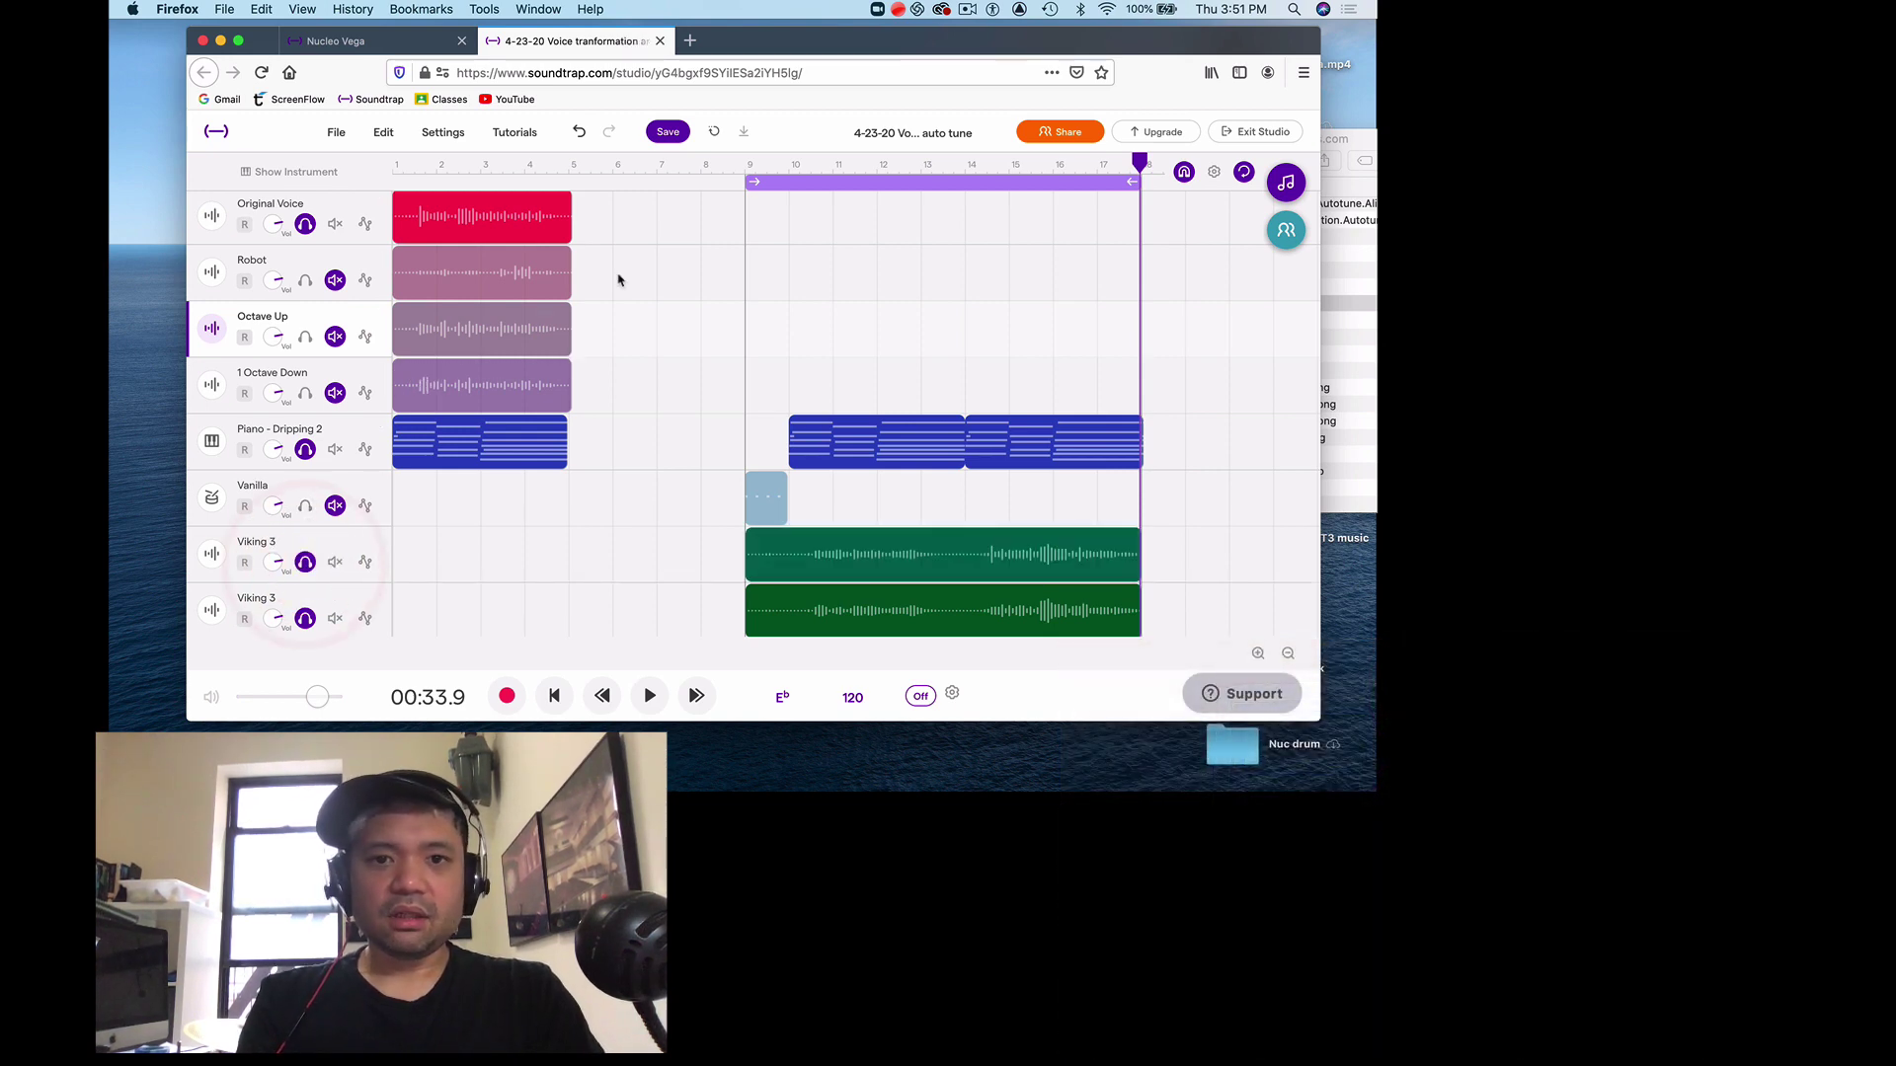
{"action": "left_click", "coordinate": [724, 172]}
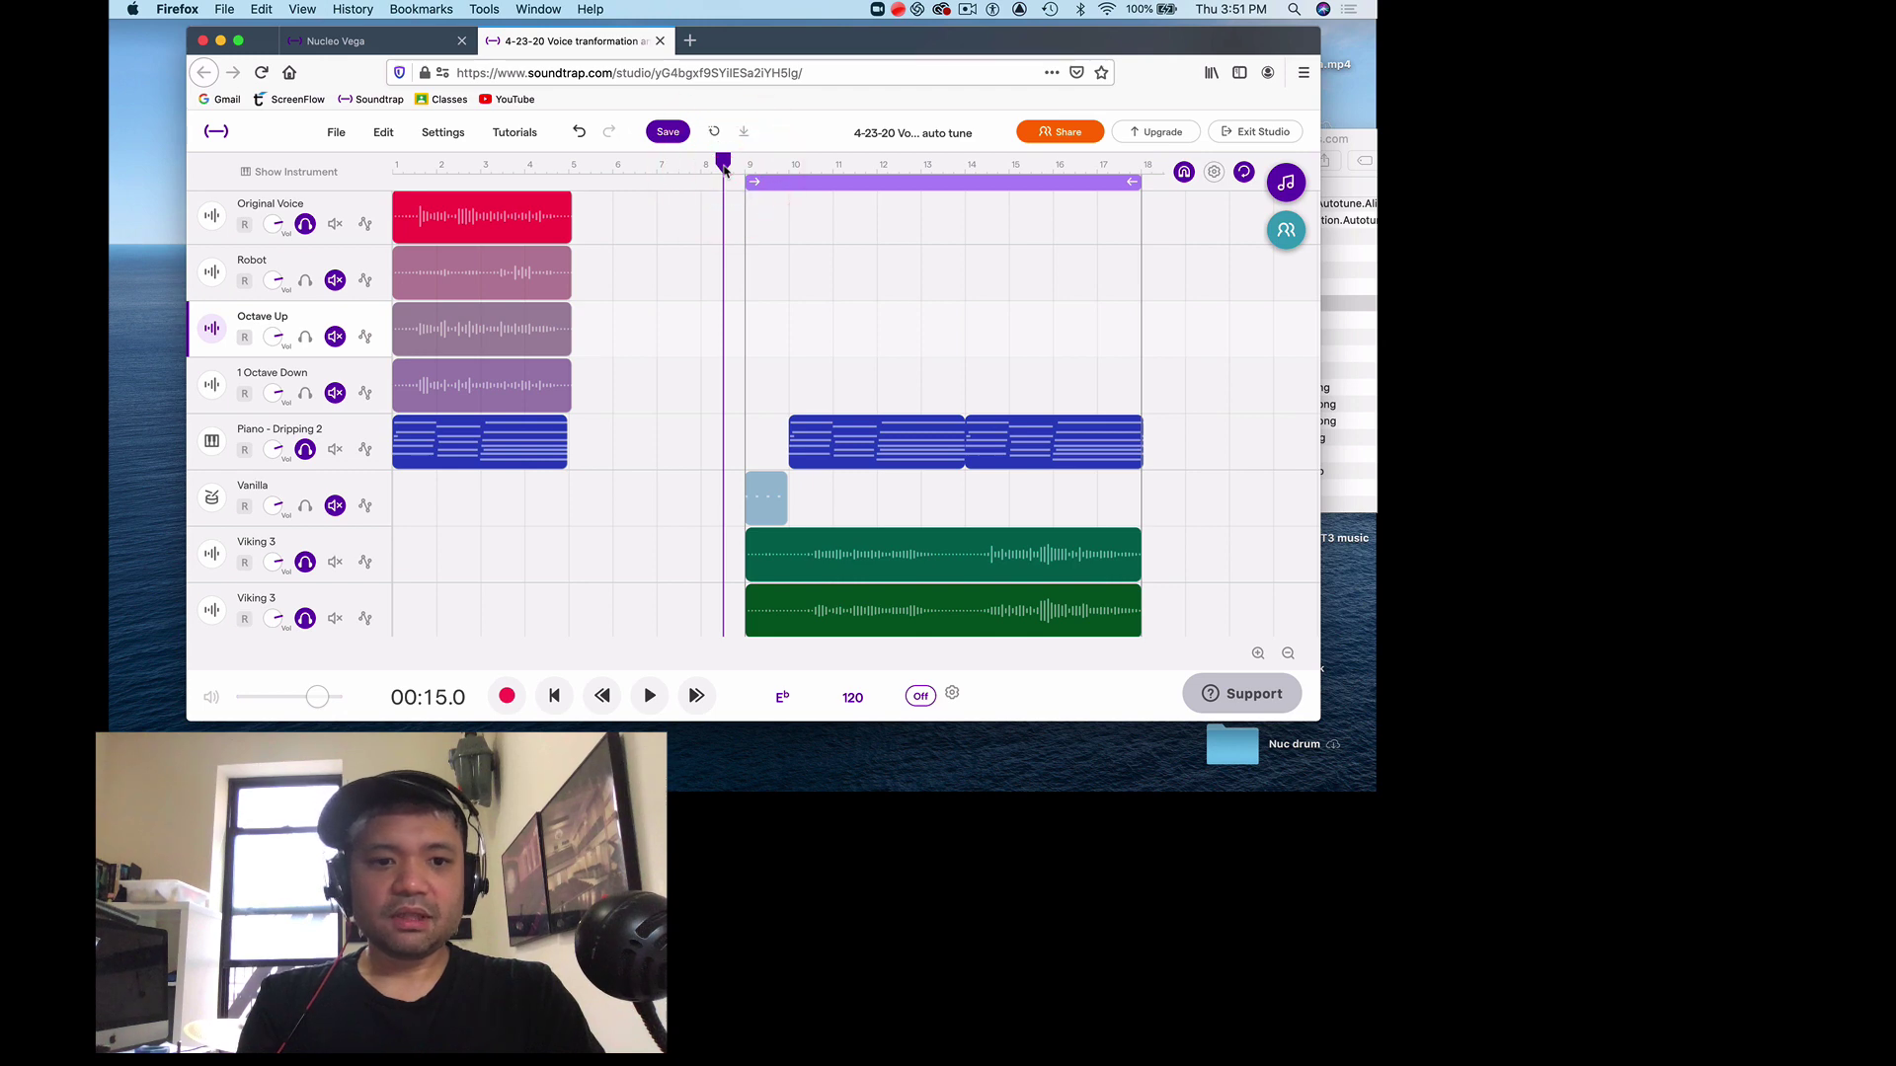
{"action": "key", "text": "space"}
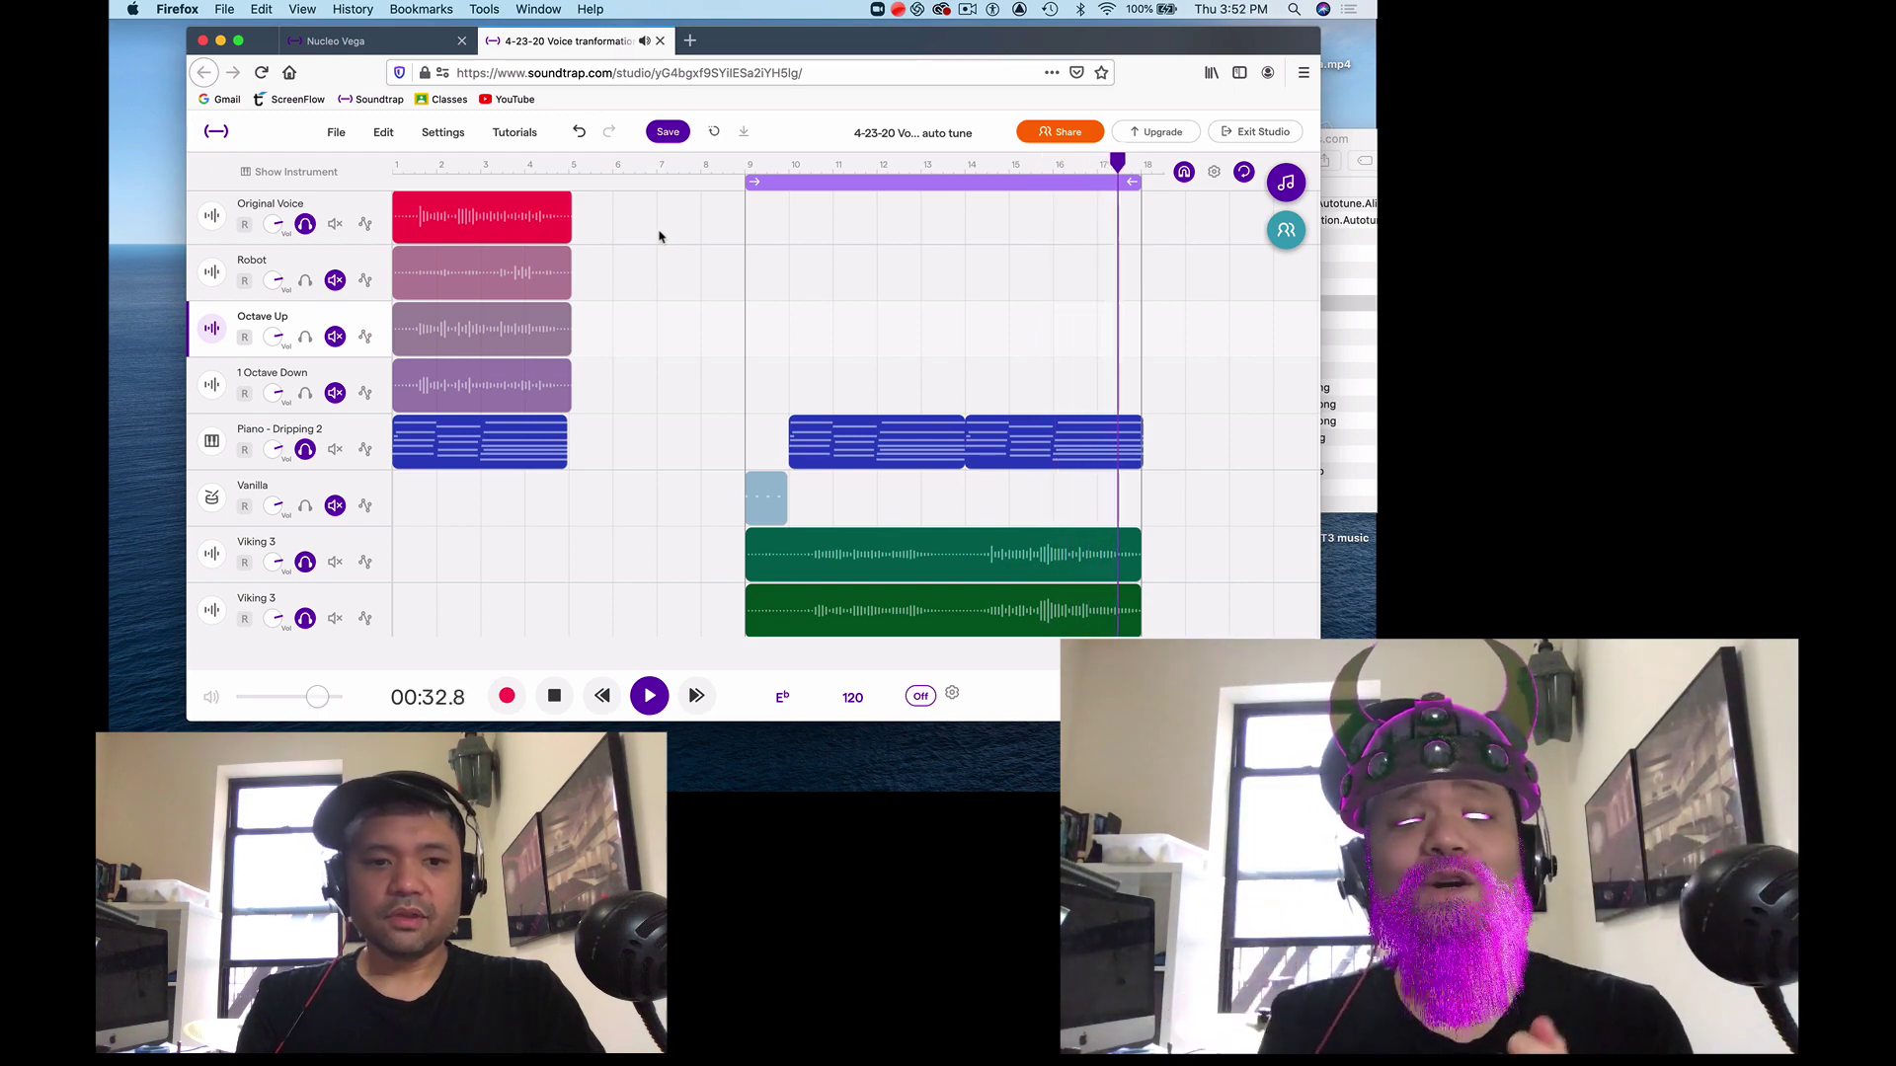
{"action": "key", "text": "space"}
{"action": "left_click", "coordinate": [788, 164]}
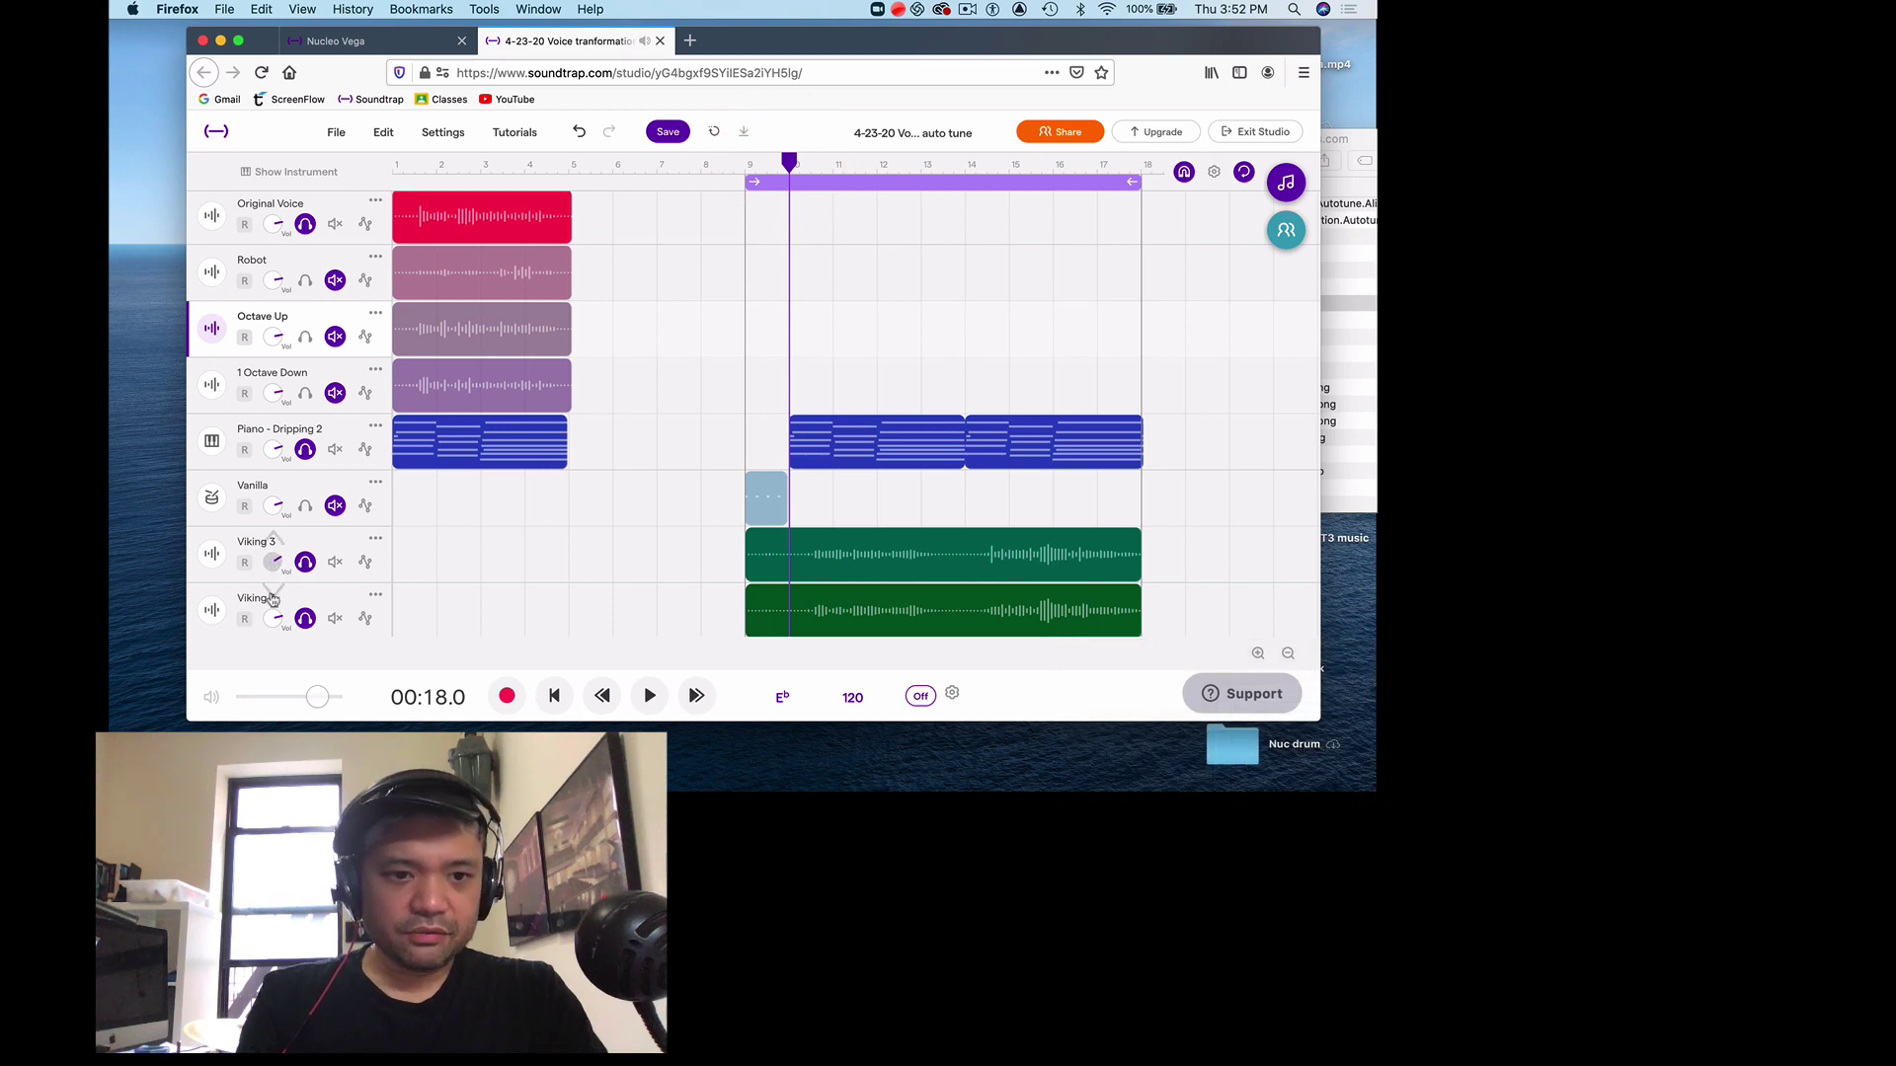
Replay the Viking 3 section, turn the first Viking 3 volume knob straight up, and return to bar 1.
{"action": "left_click", "coordinate": [282, 644]}
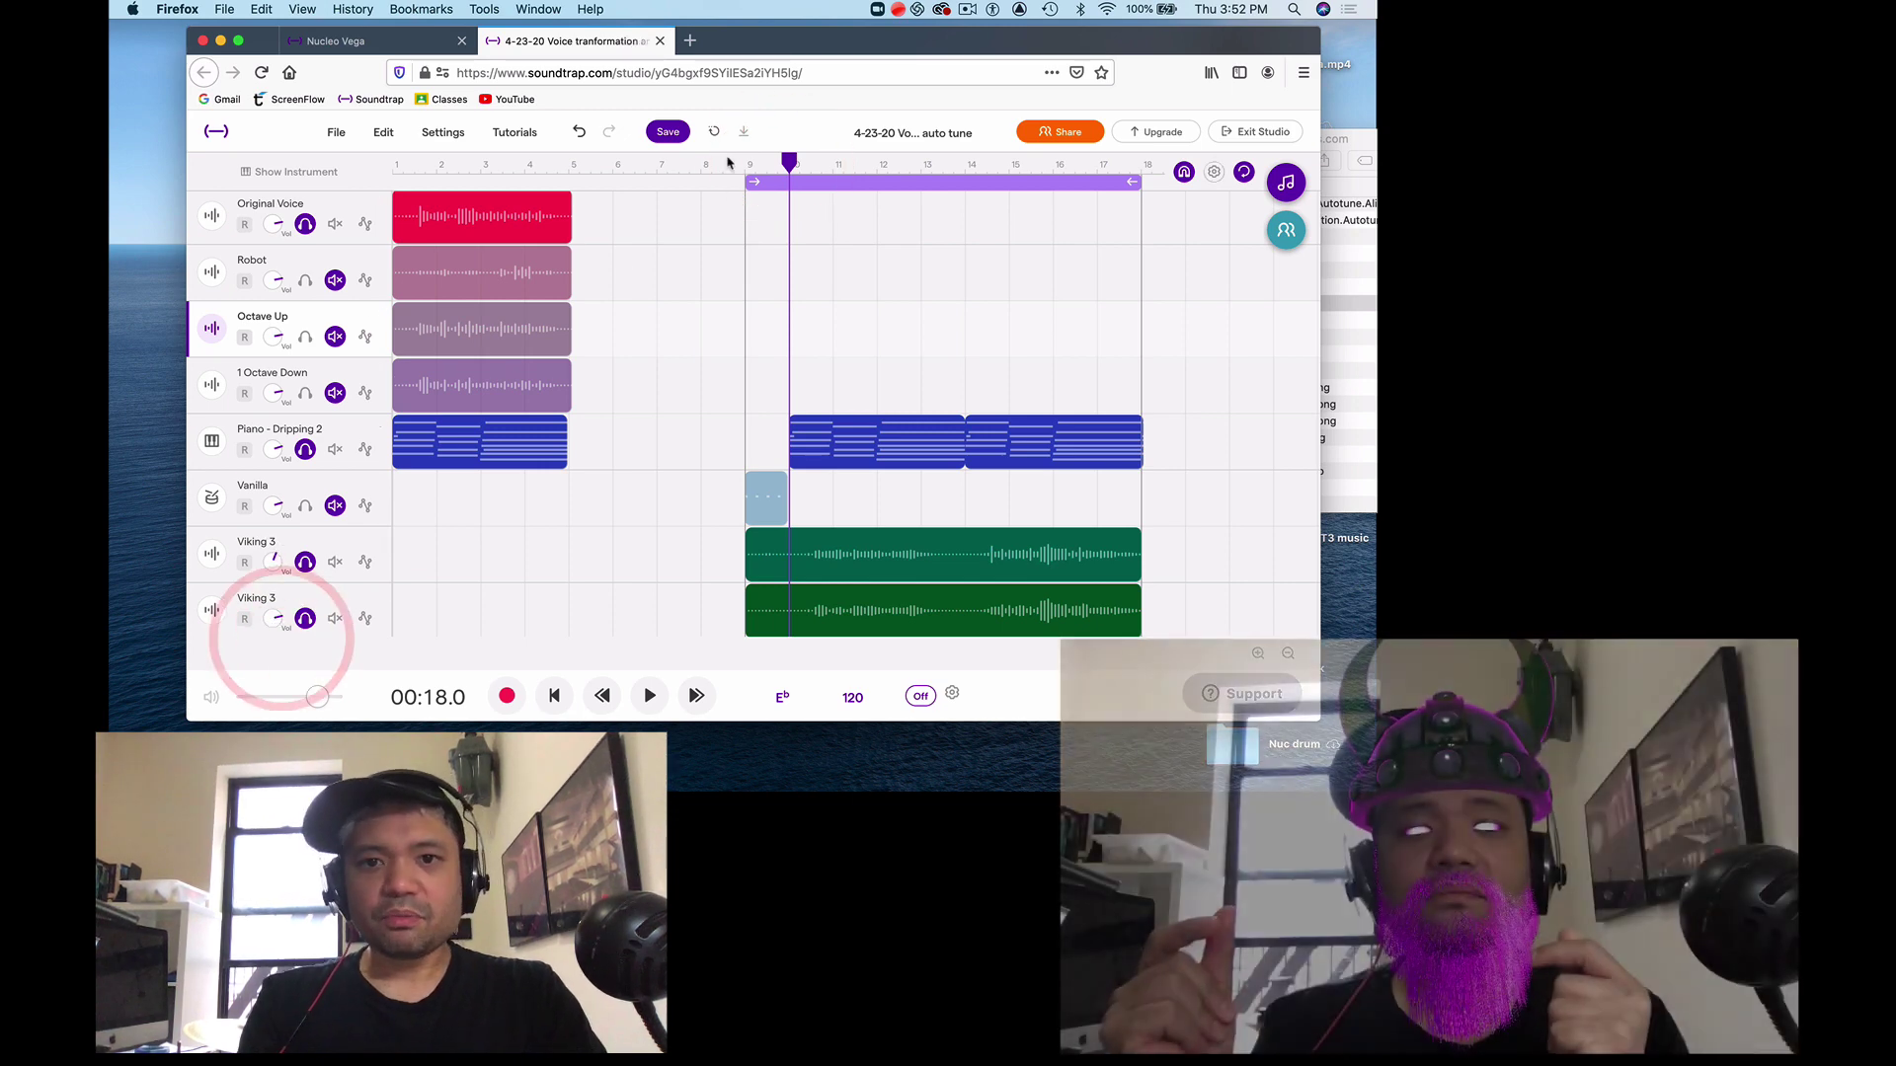
{"action": "key", "text": "space"}
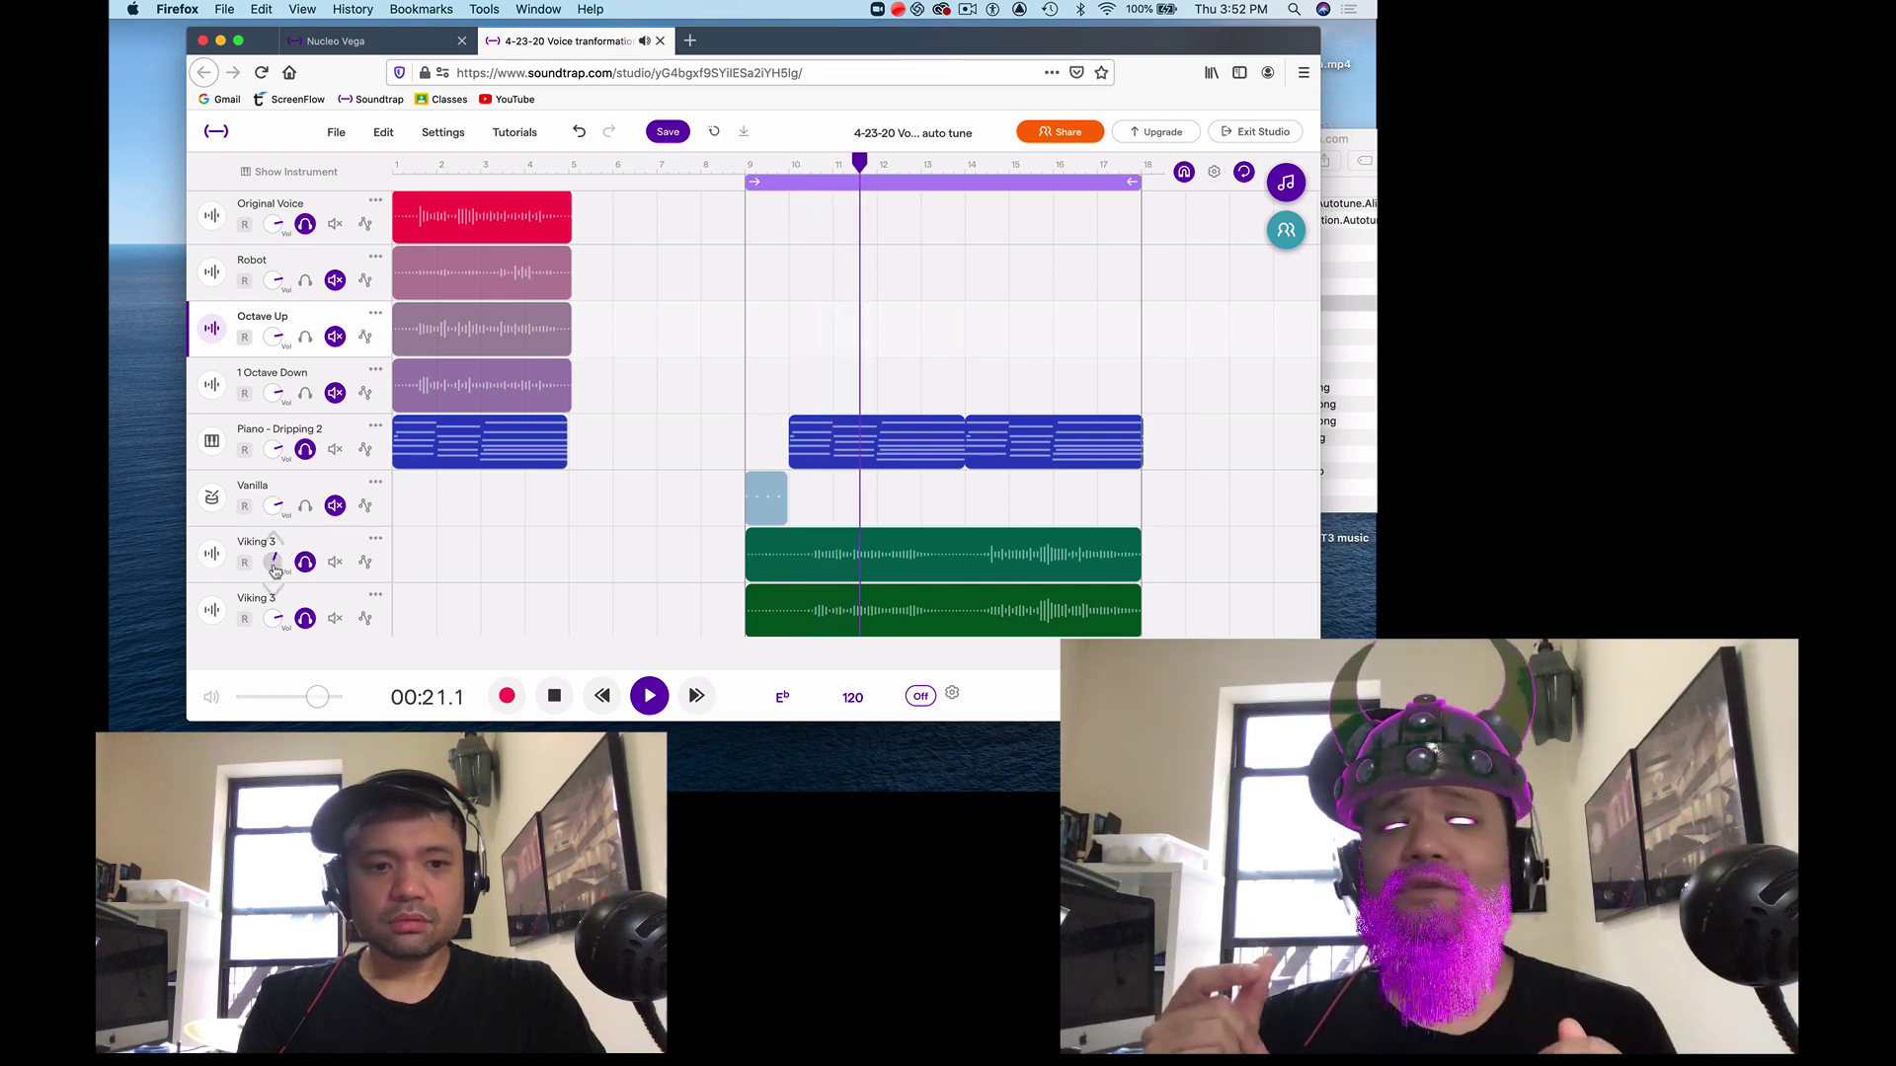
{"action": "left_click_drag", "start_coordinate": [276, 570], "coordinate": [280, 600]}
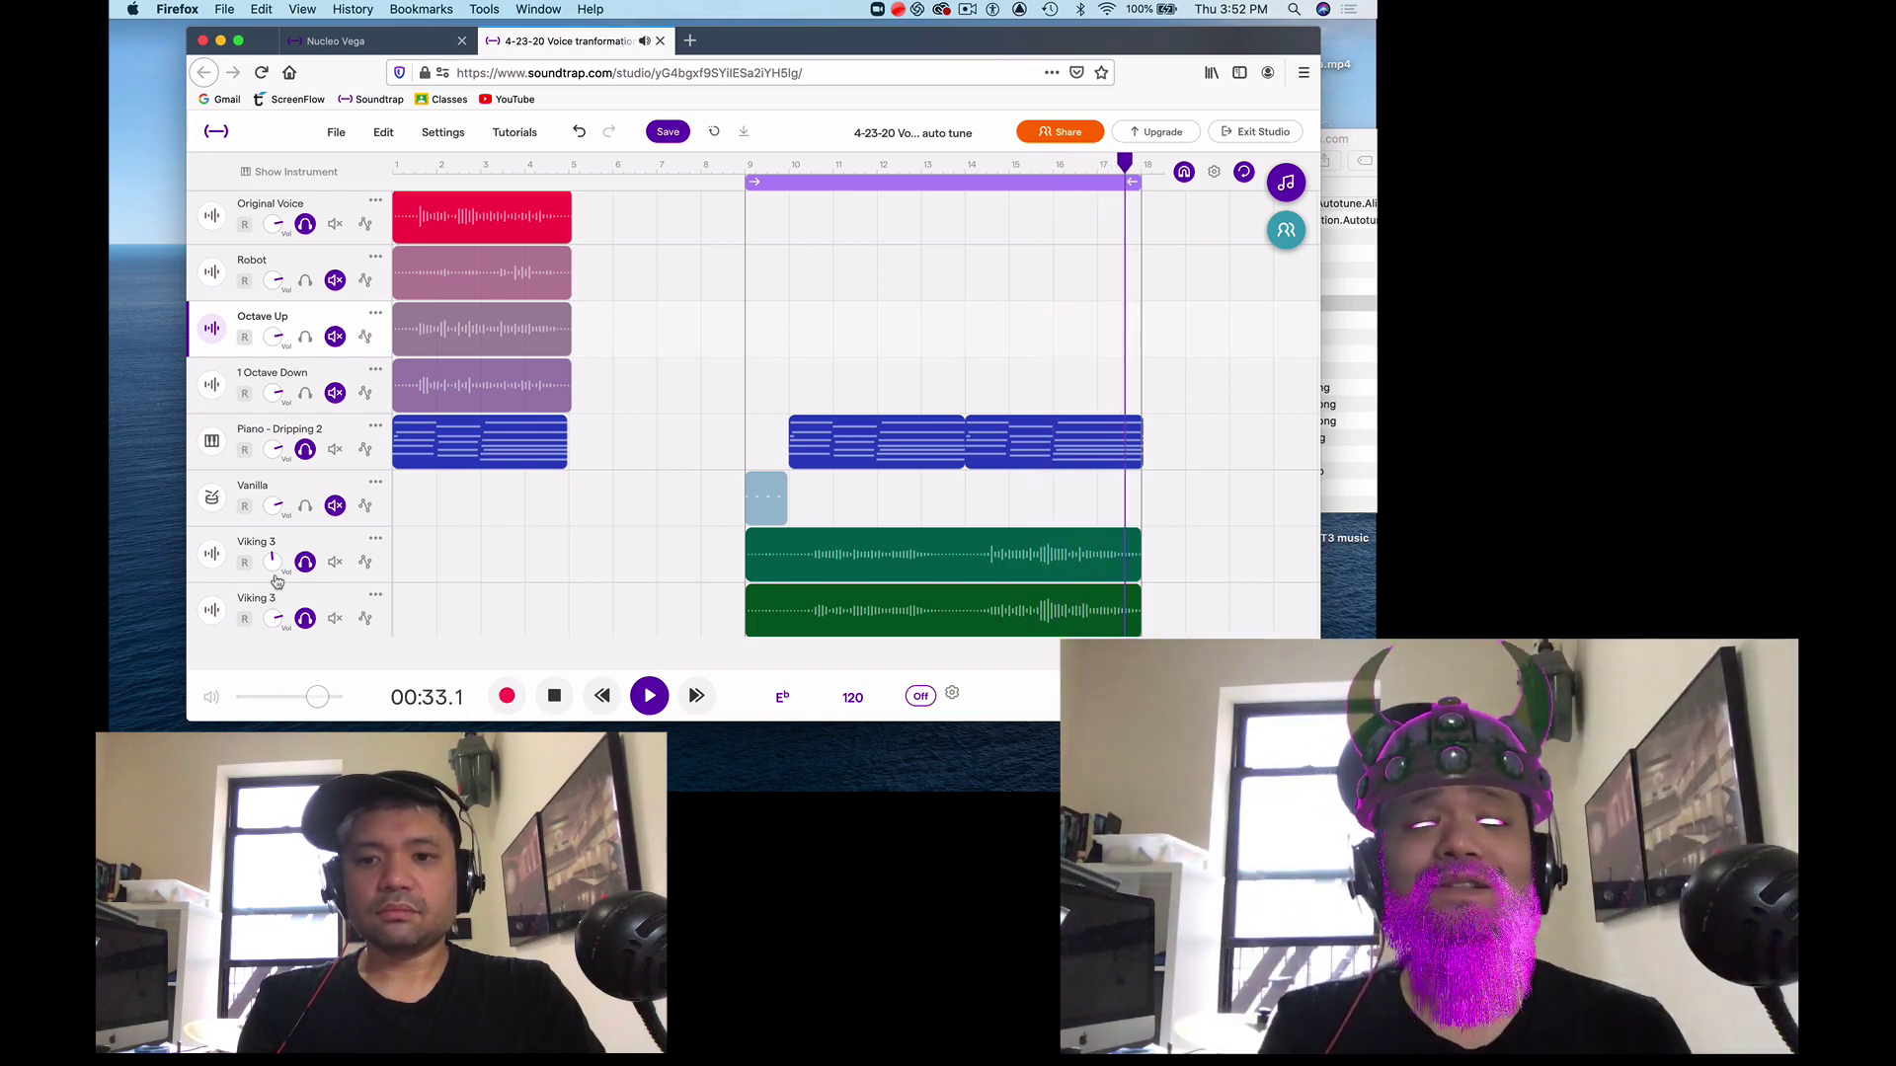
{"action": "key", "text": "space"}
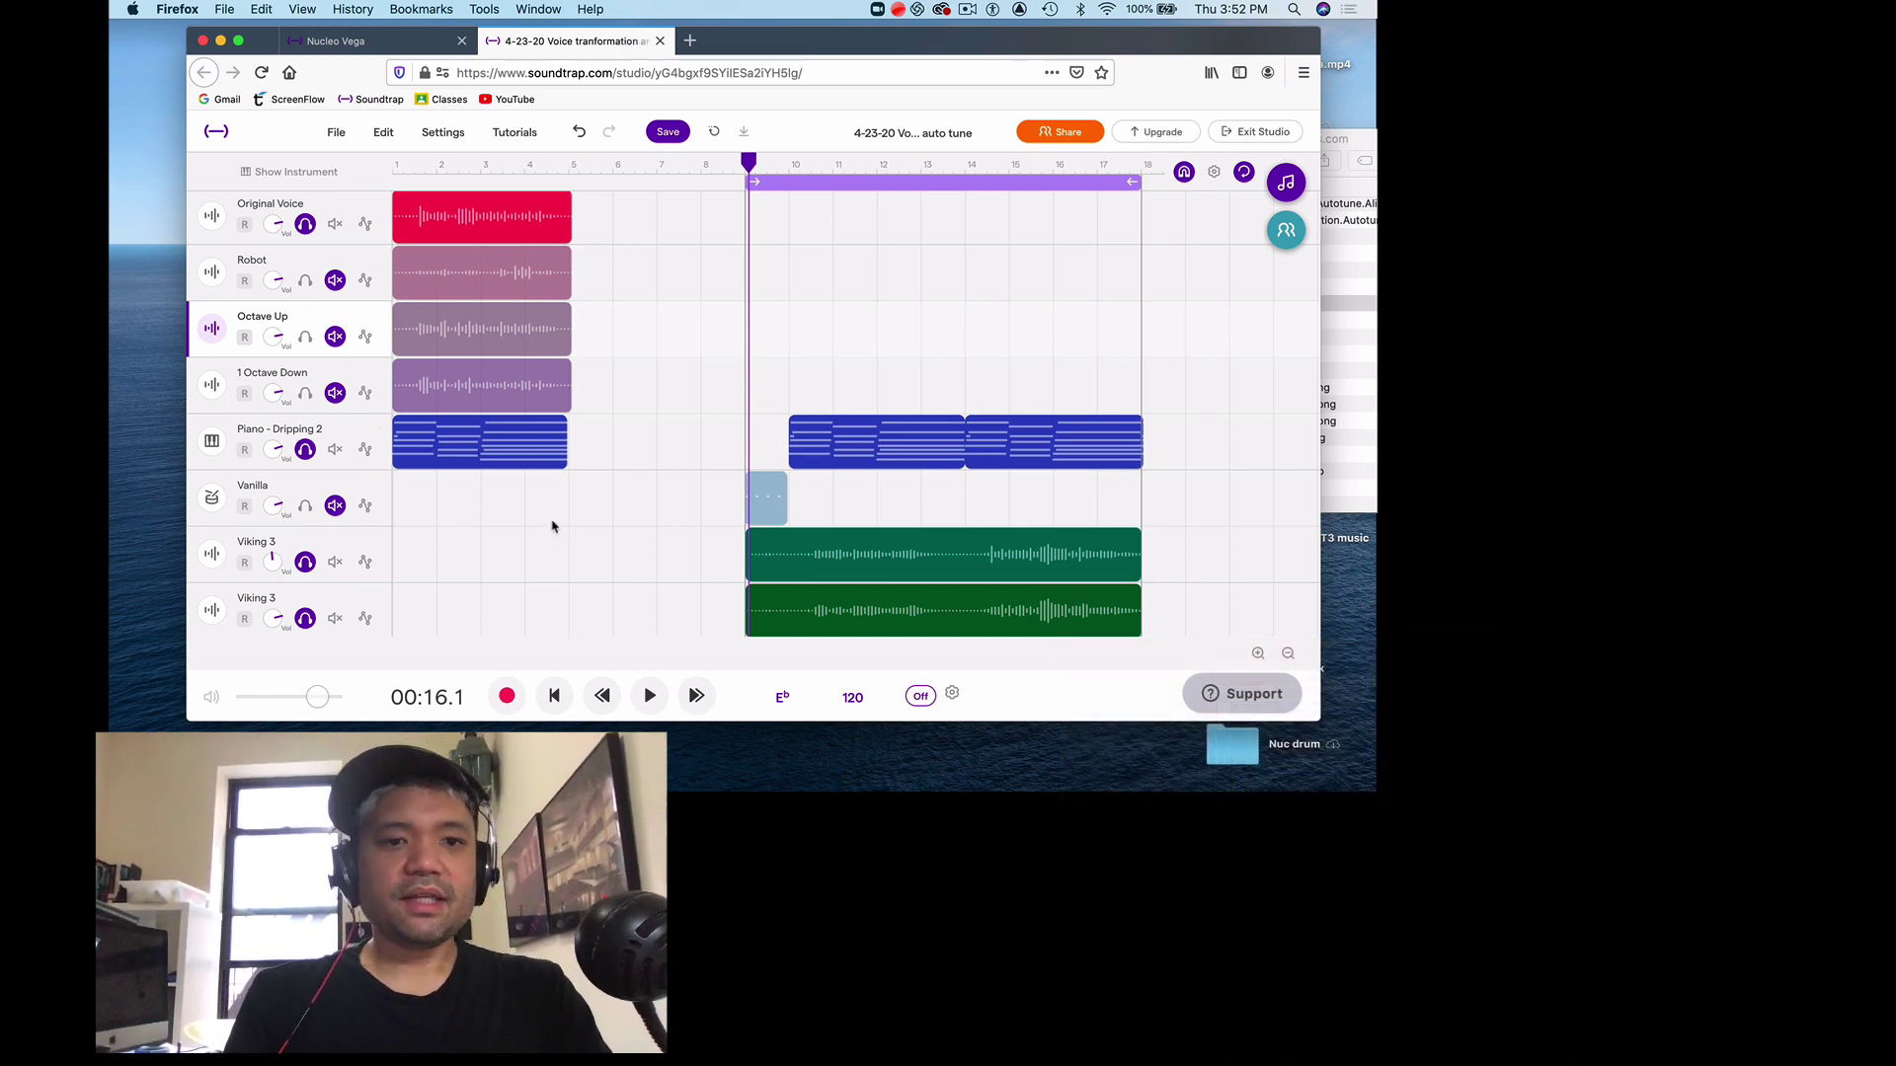
{"action": "left_click_drag", "start_coordinate": [750, 173], "coordinate": [426, 185]}
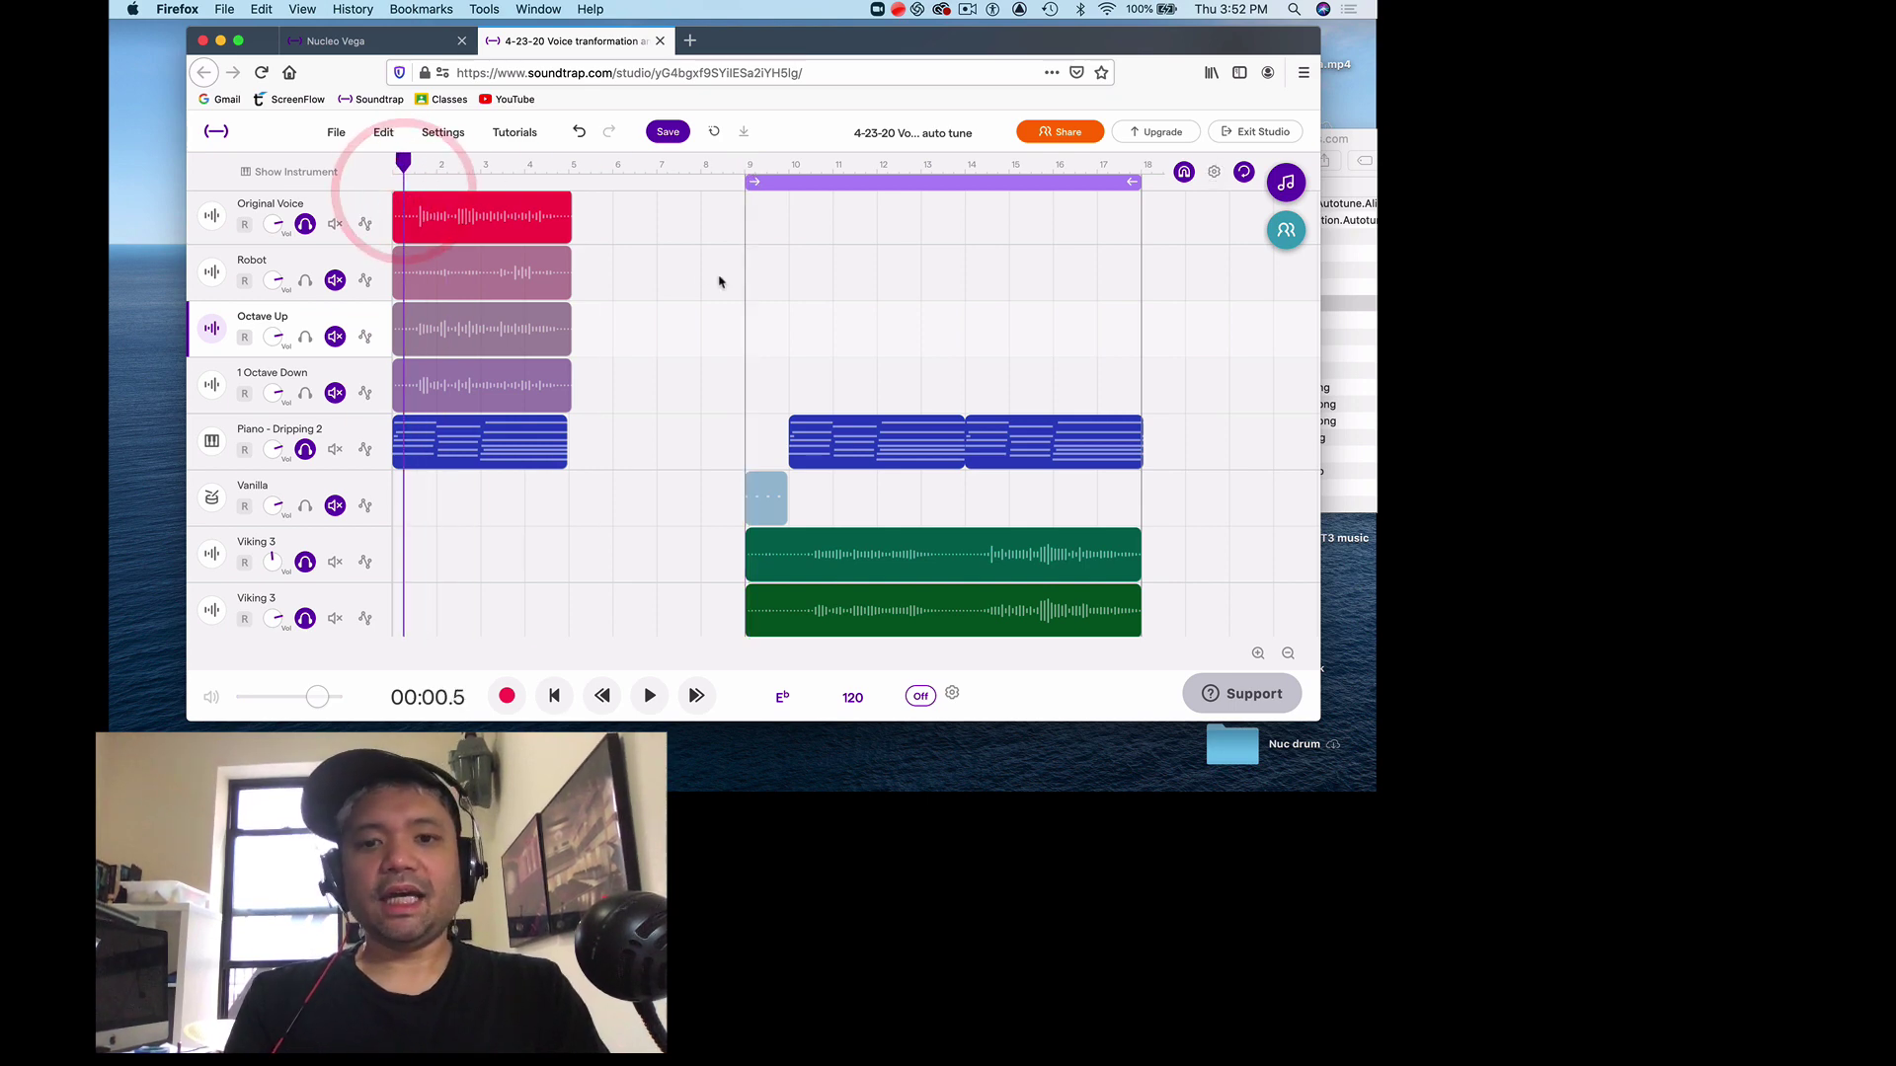